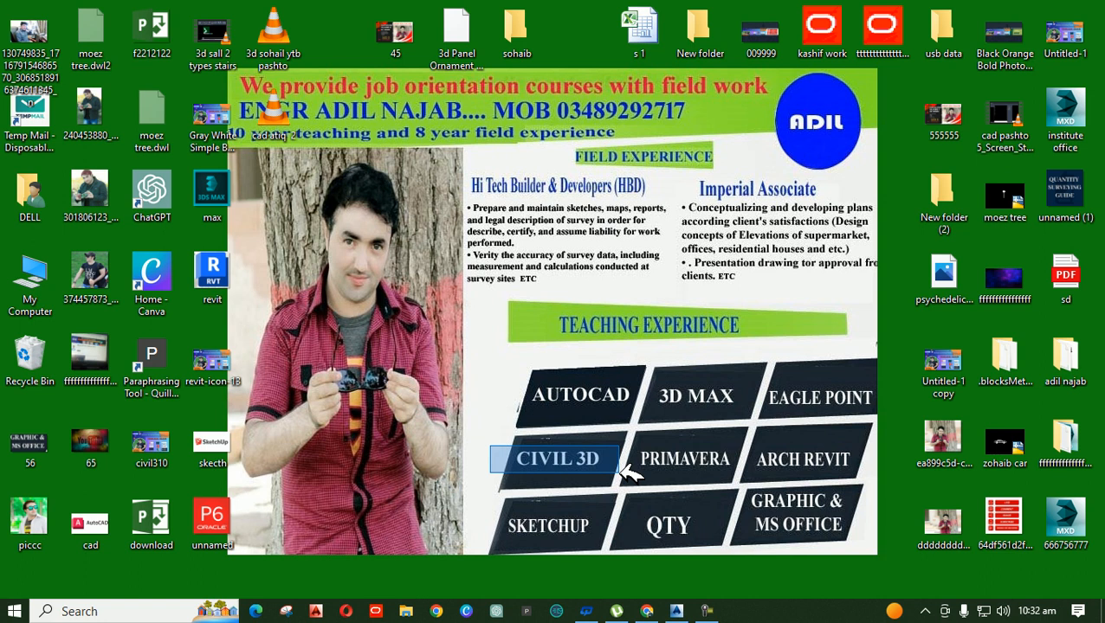
left_click_drag(620, 472, 620, 472)
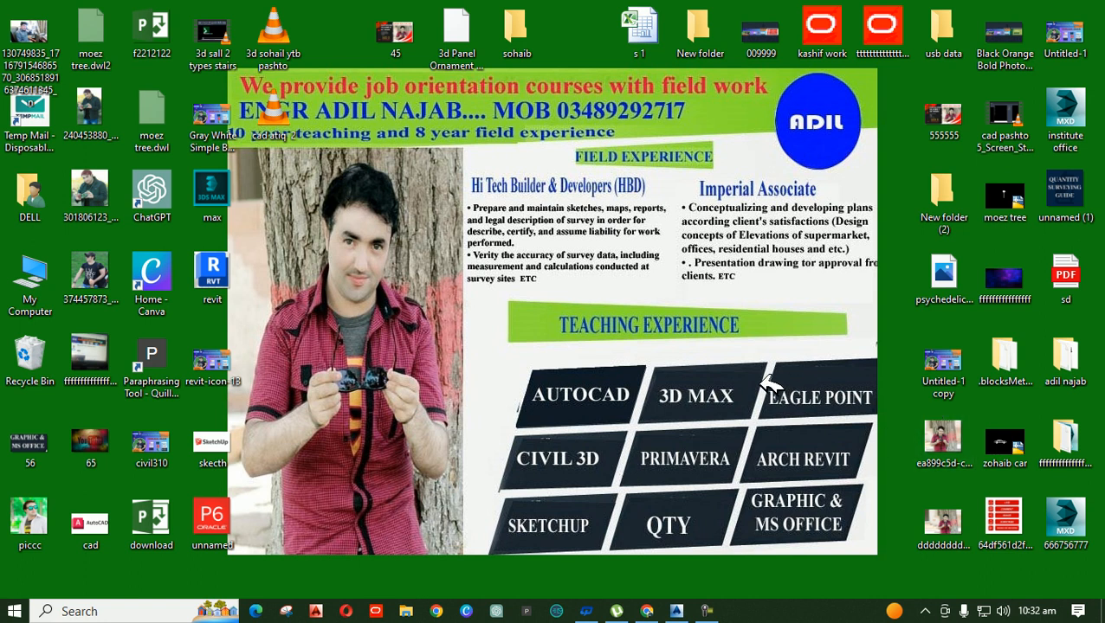
left_click_drag(757, 383, 883, 407)
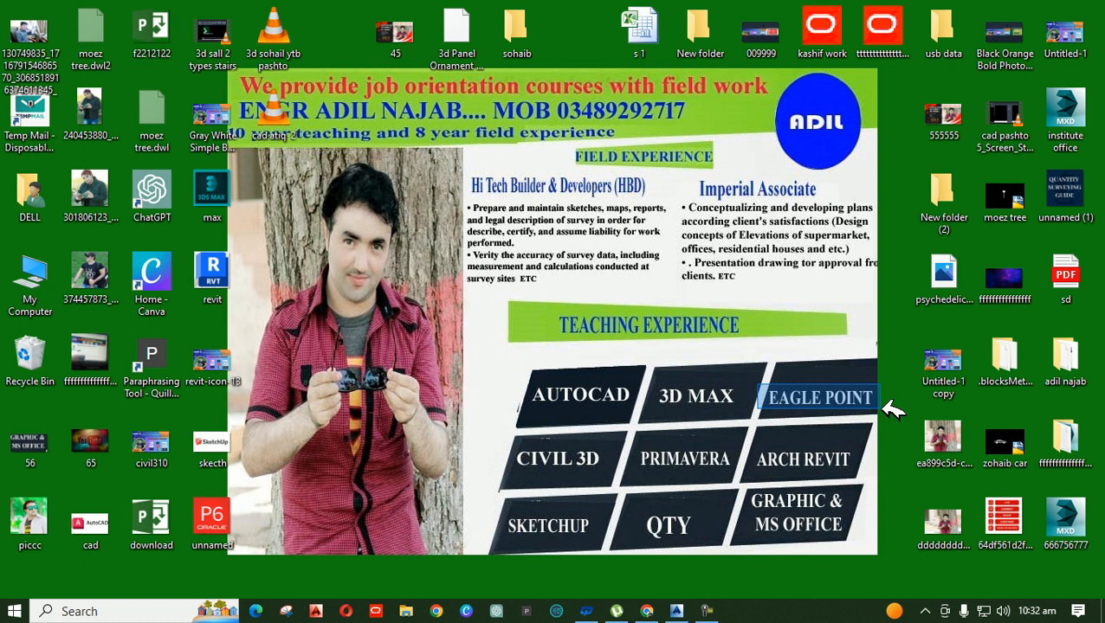
left_click_drag(887, 406, 884, 405)
left_click_drag(503, 442, 616, 472)
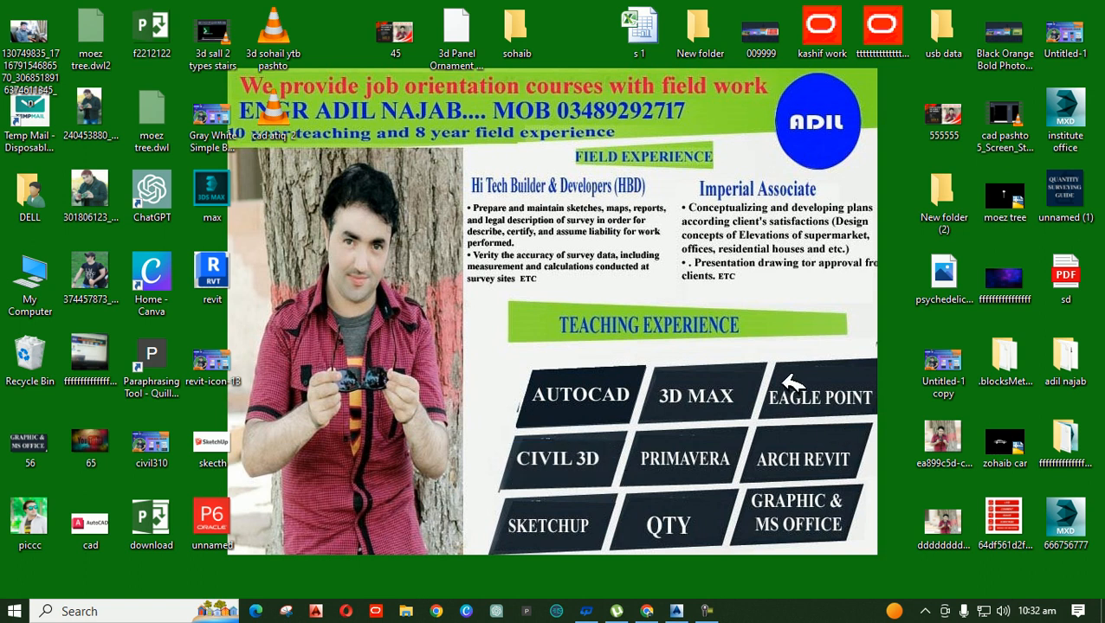
left_click_drag(767, 381, 880, 411)
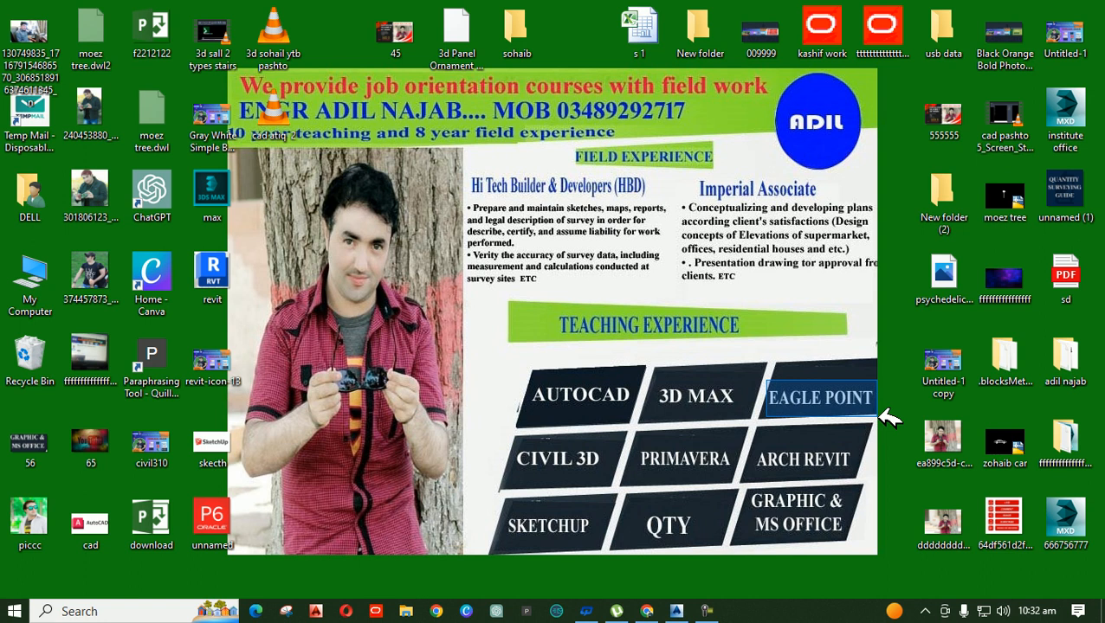
left_click_drag(885, 418, 885, 418)
left_click_drag(481, 445, 620, 470)
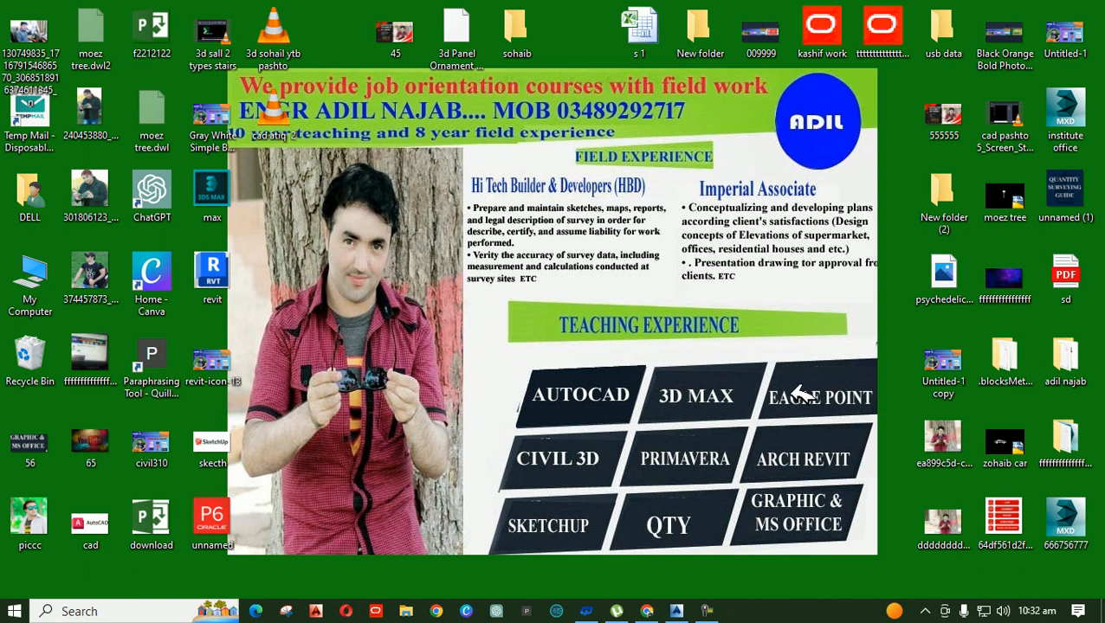
left_click_drag(767, 381, 885, 418)
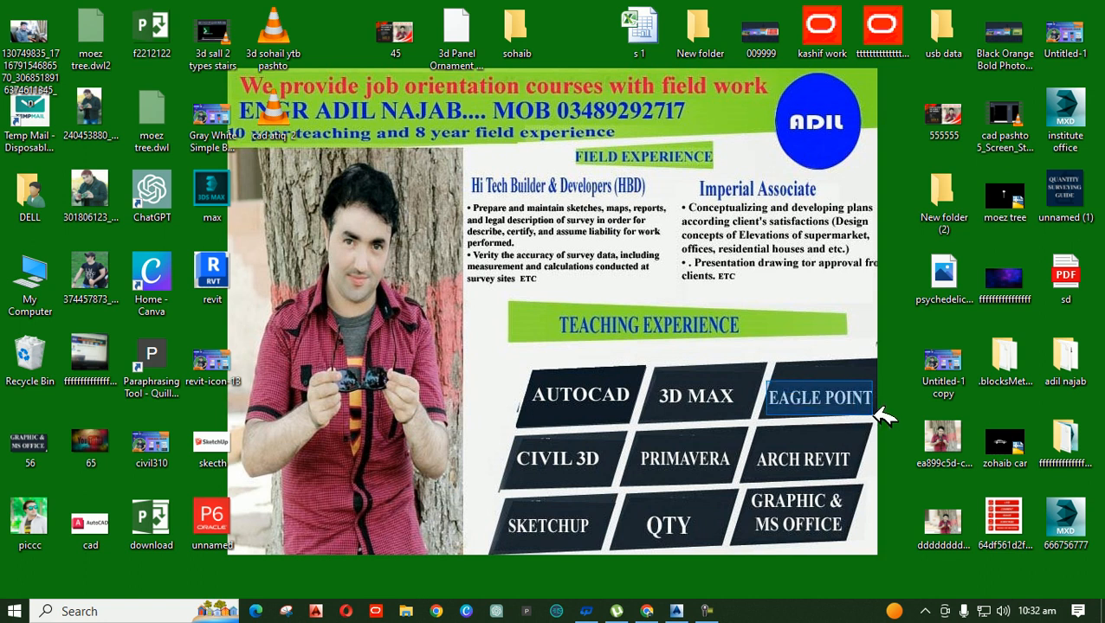
left_click_drag(877, 409, 877, 408)
left_click_drag(530, 379, 630, 402)
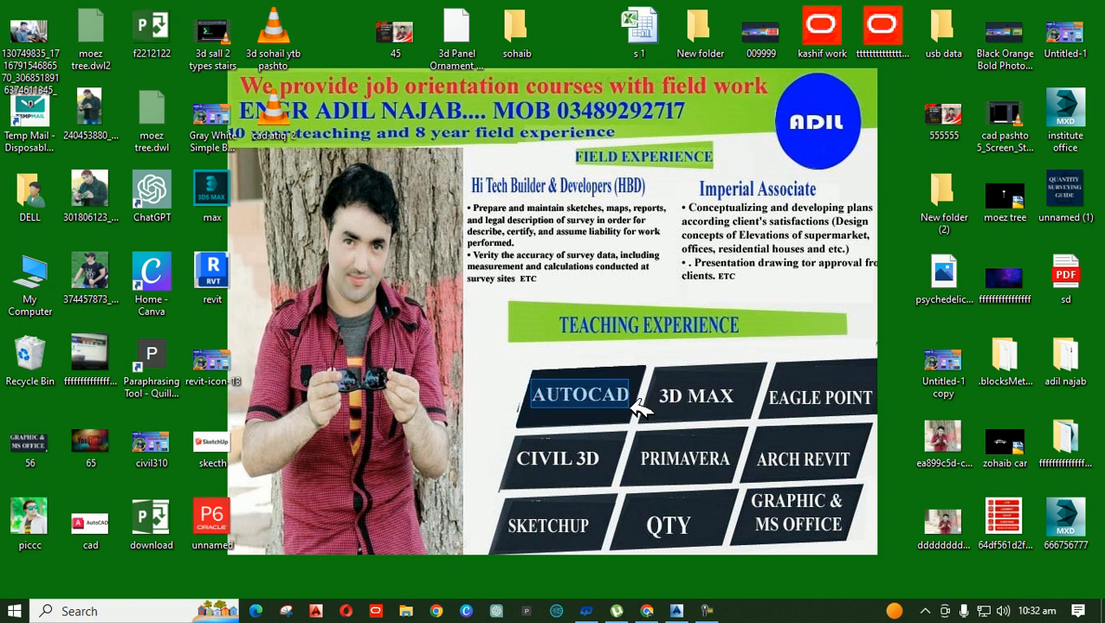
left_click_drag(634, 401, 636, 403)
left_click_drag(649, 378, 741, 414)
left_click_drag(759, 374, 861, 425)
left_click_drag(497, 444, 621, 482)
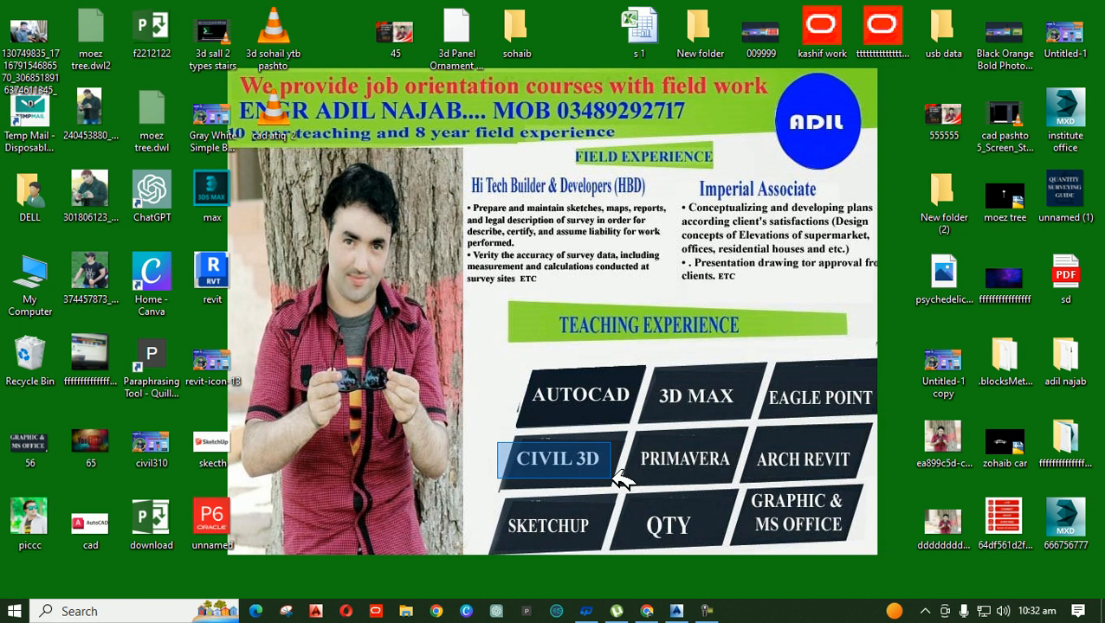
left_click_drag(613, 474, 613, 474)
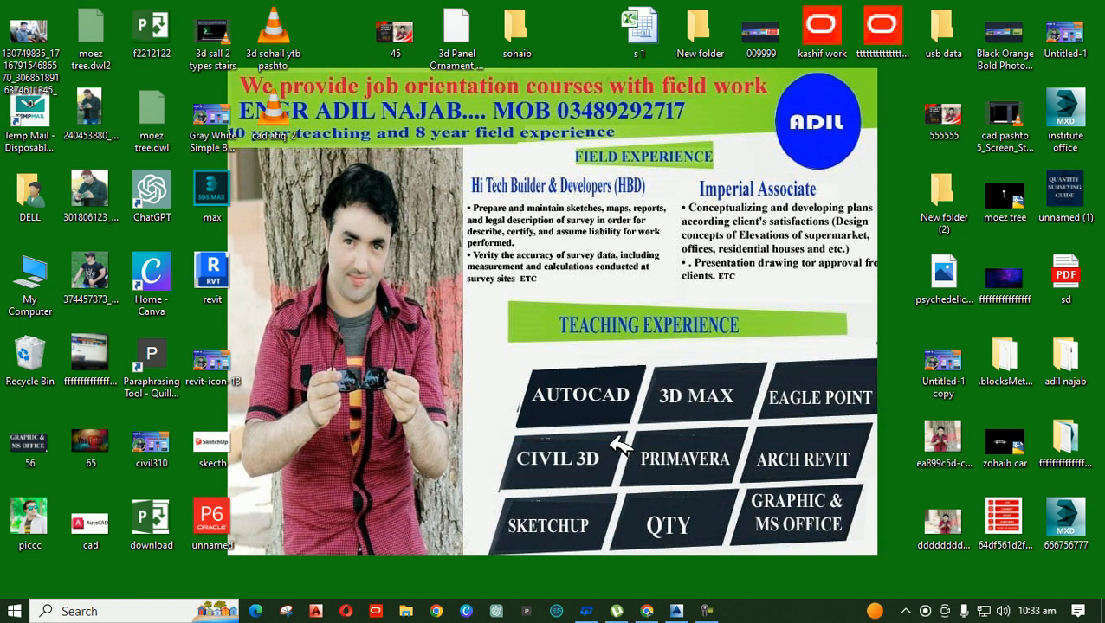
left_click_drag(615, 435, 504, 475)
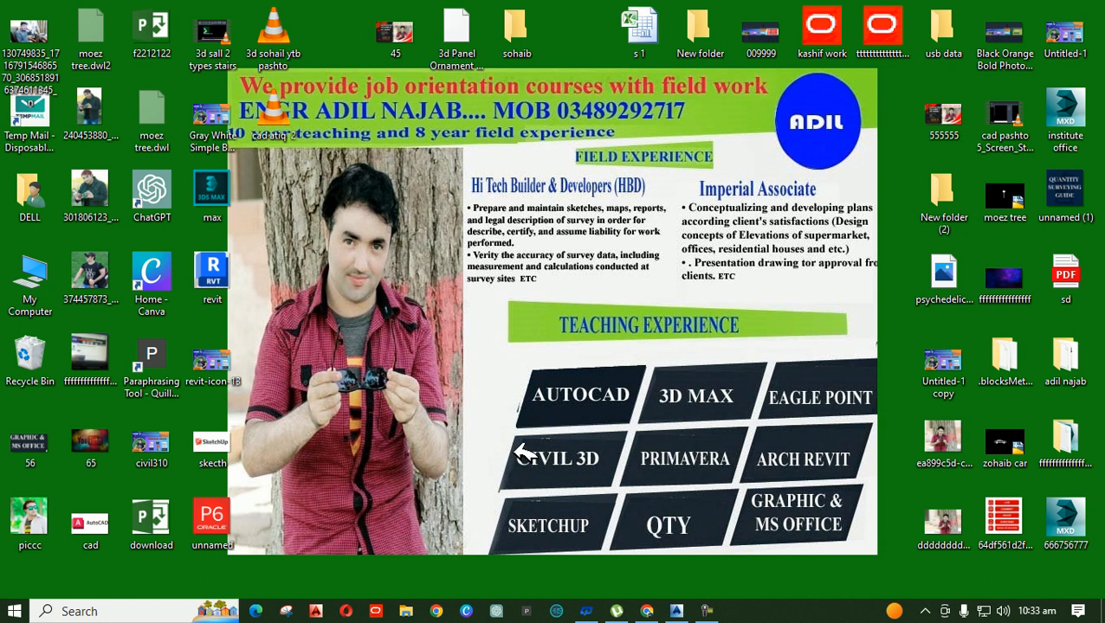
left_click_drag(509, 466, 617, 470)
Switch to AutoCAD Civil 3D 2014 with the empty Drawing1 open.
mouse_move(680, 613)
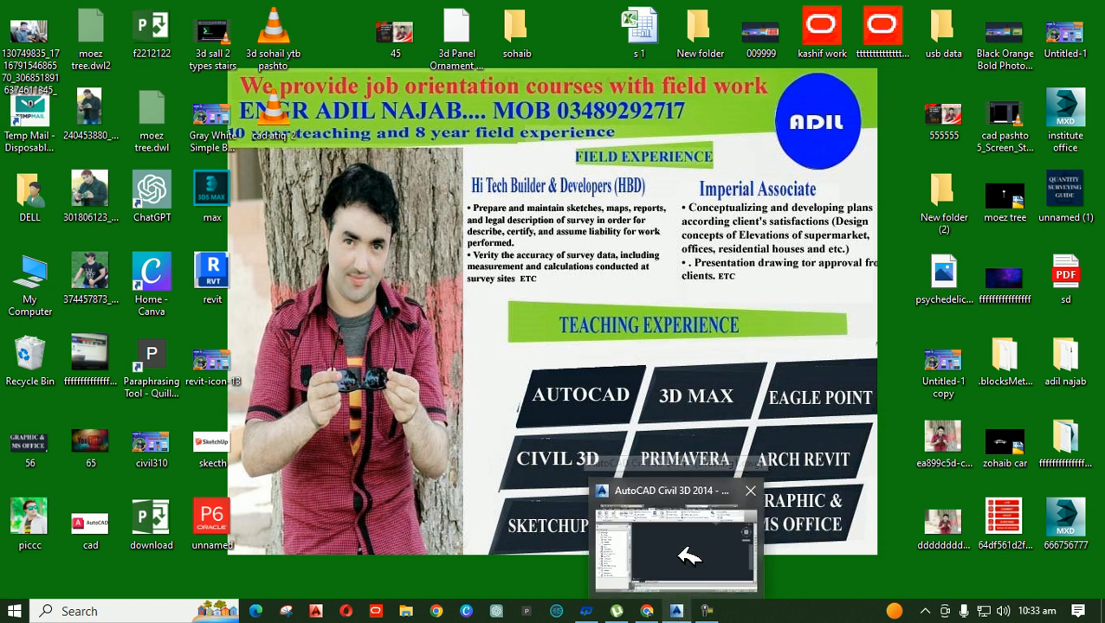
mouse_move(684, 556)
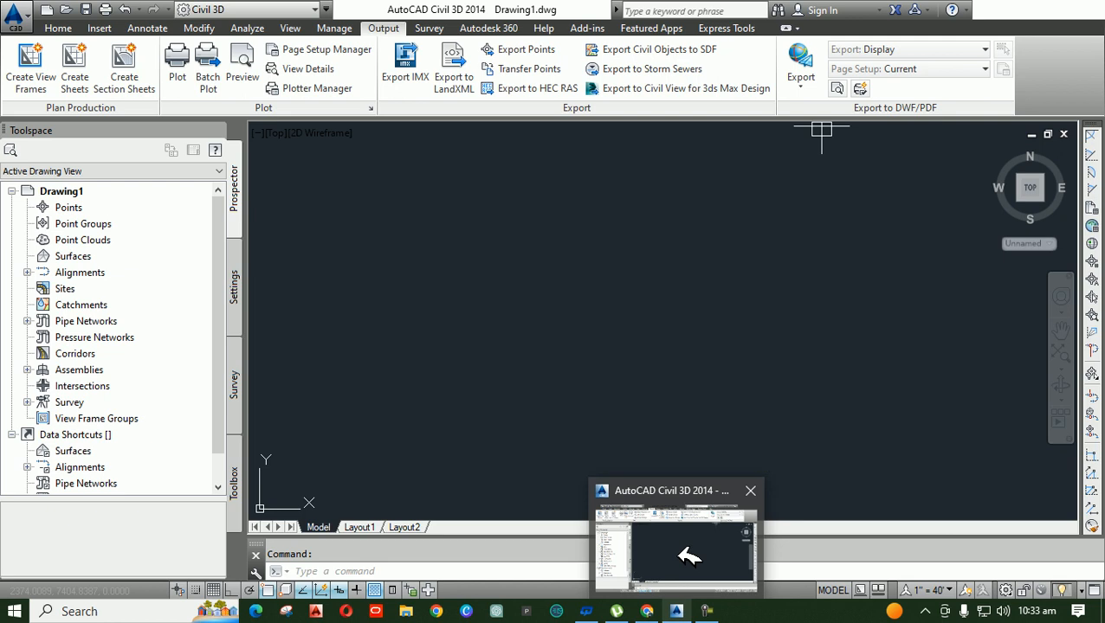
left_click(667, 301)
left_click(529, 338)
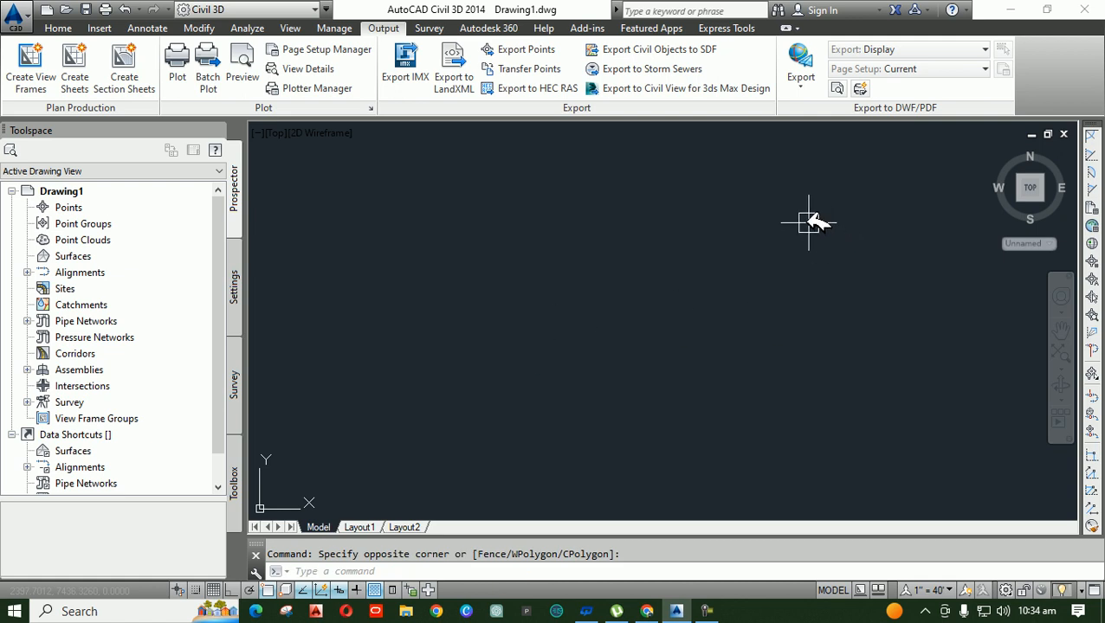
left_click(387, 203)
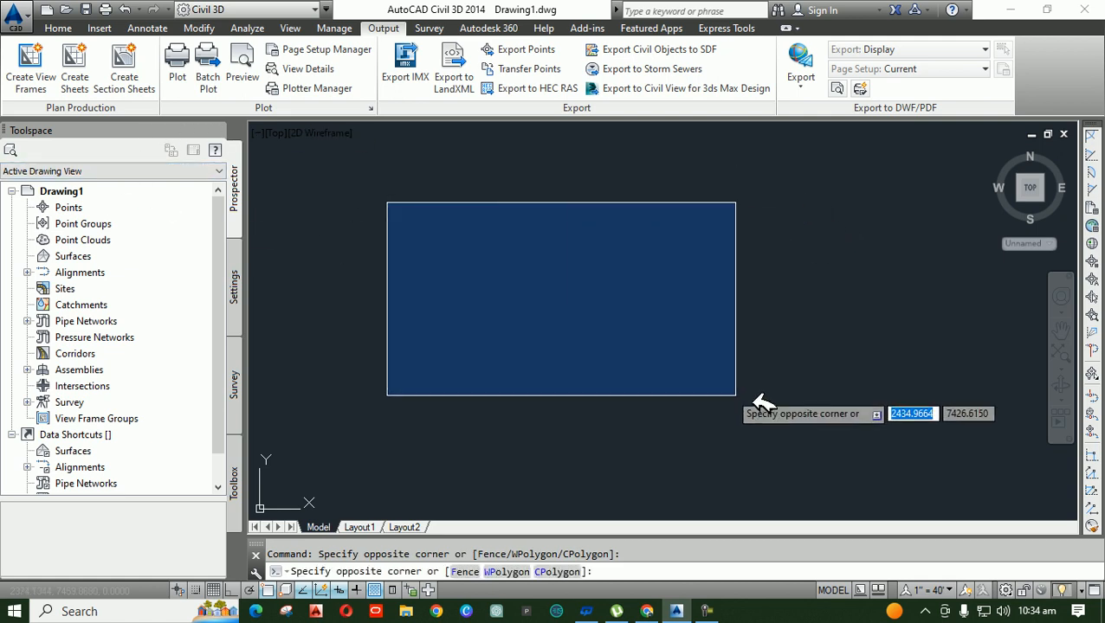
left_click(869, 450)
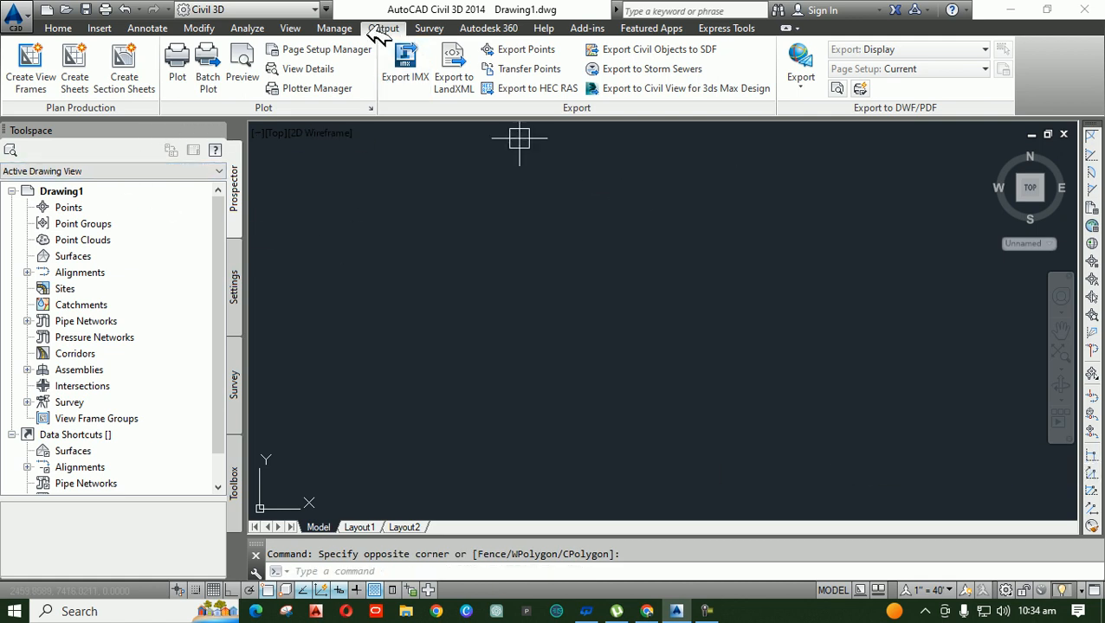
Open the point creation tools for the drawing's Points collection and start Import Points.
left_click(69, 24)
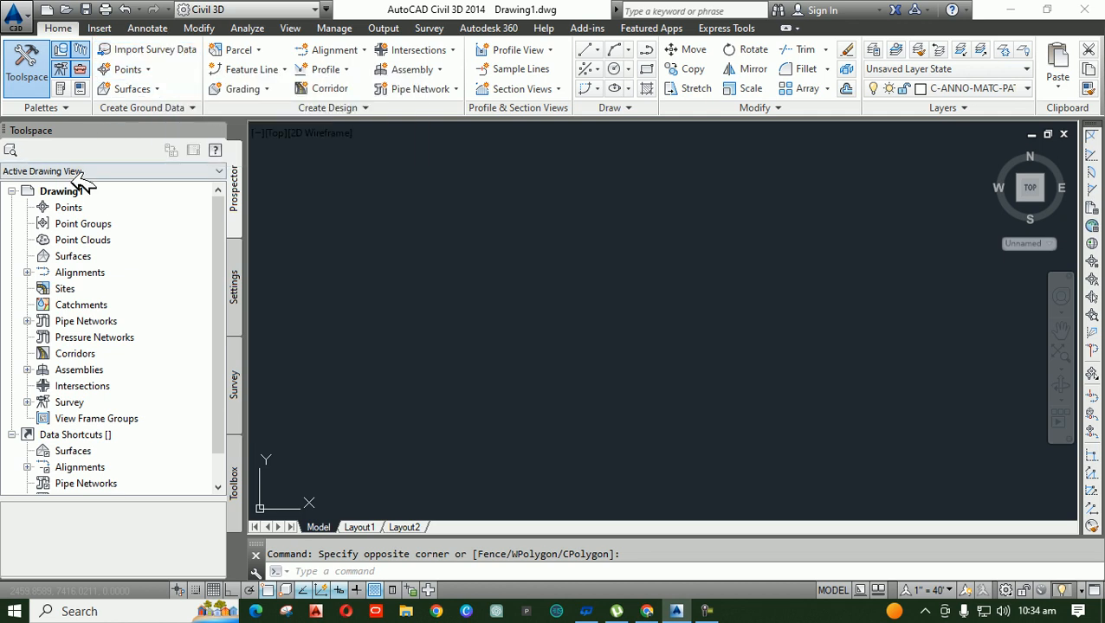
left_click(71, 208)
right_click(73, 210)
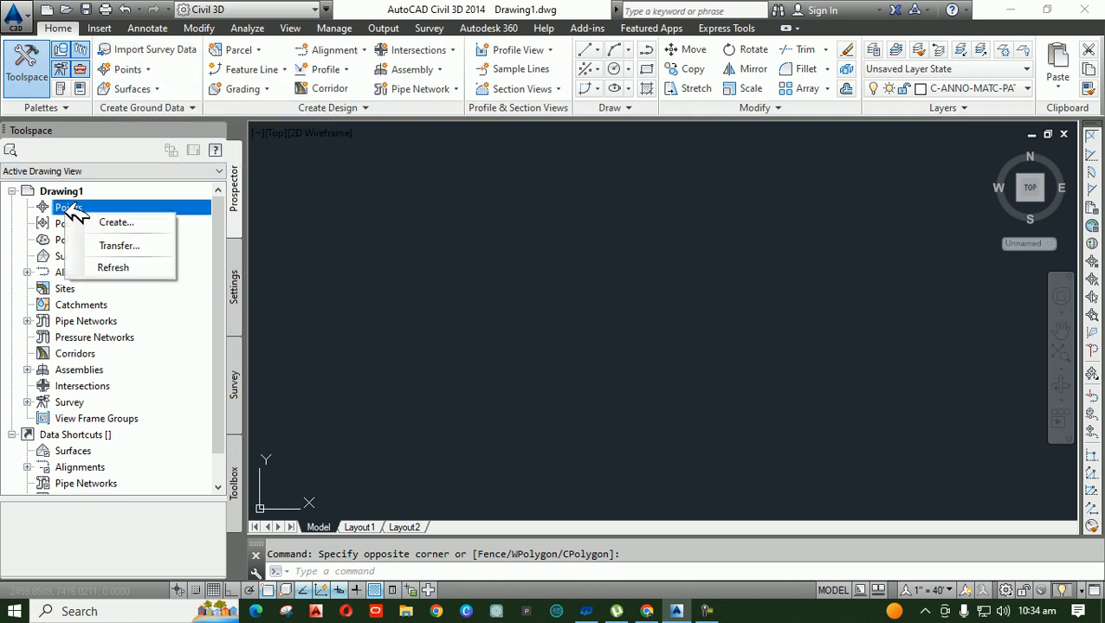
left_click(156, 222)
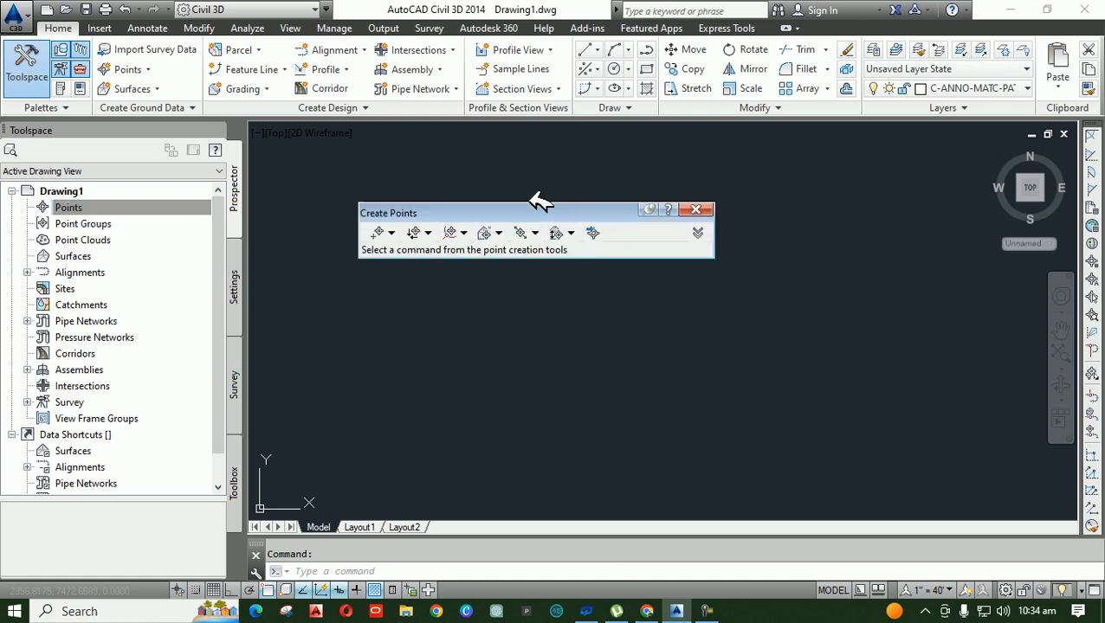
left_click_drag(530, 214, 484, 146)
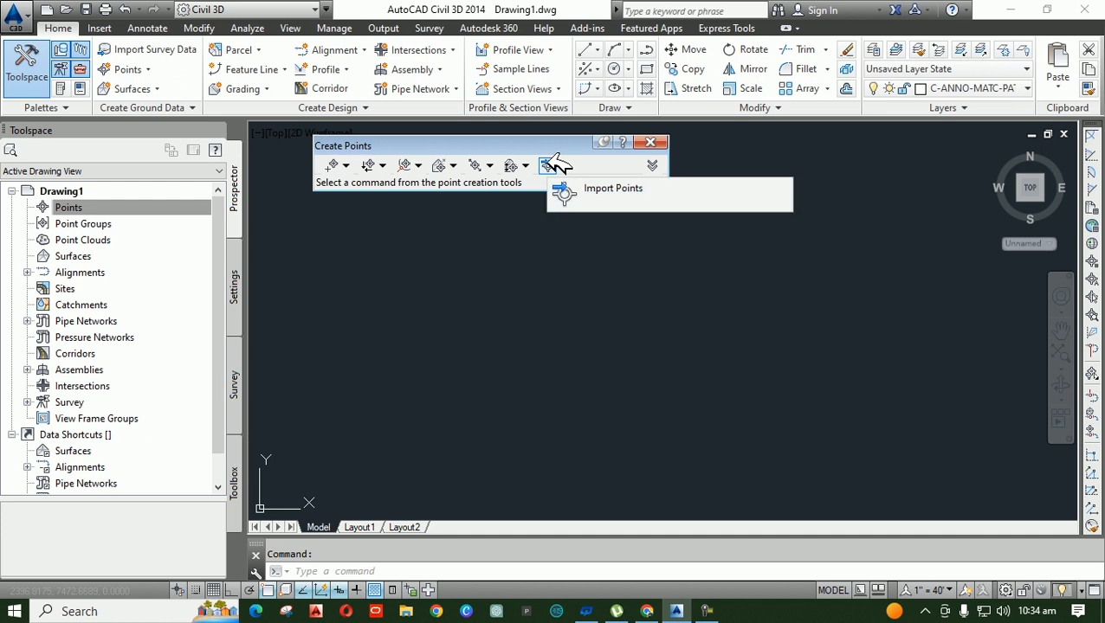
left_click(551, 166)
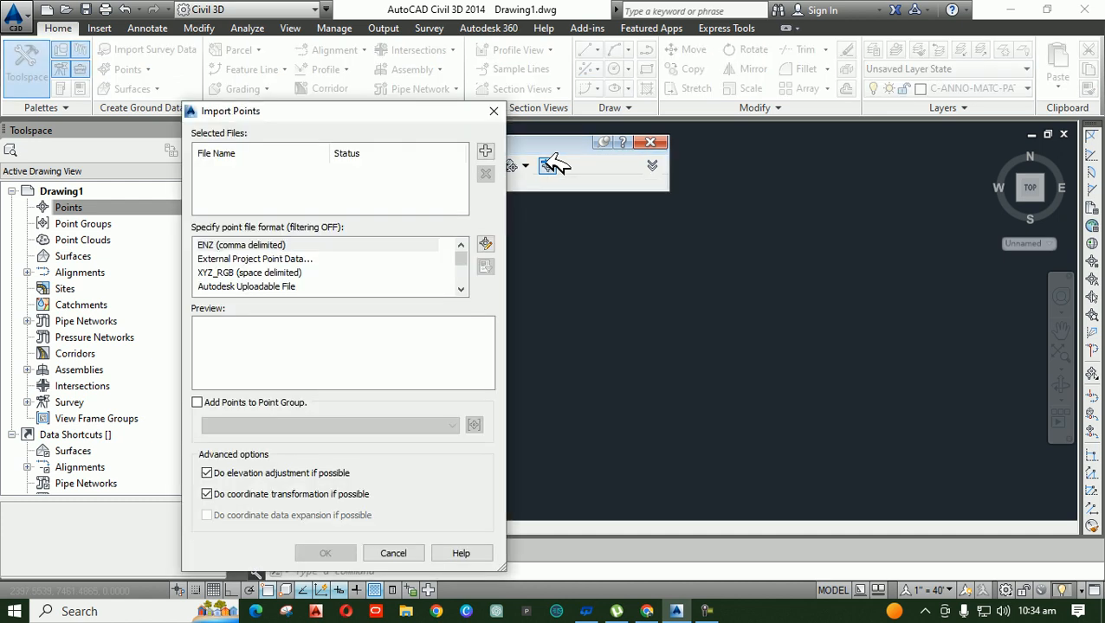
Browse for a point source file in the softweare folder and select GHAZNI-71.
left_click(491, 150)
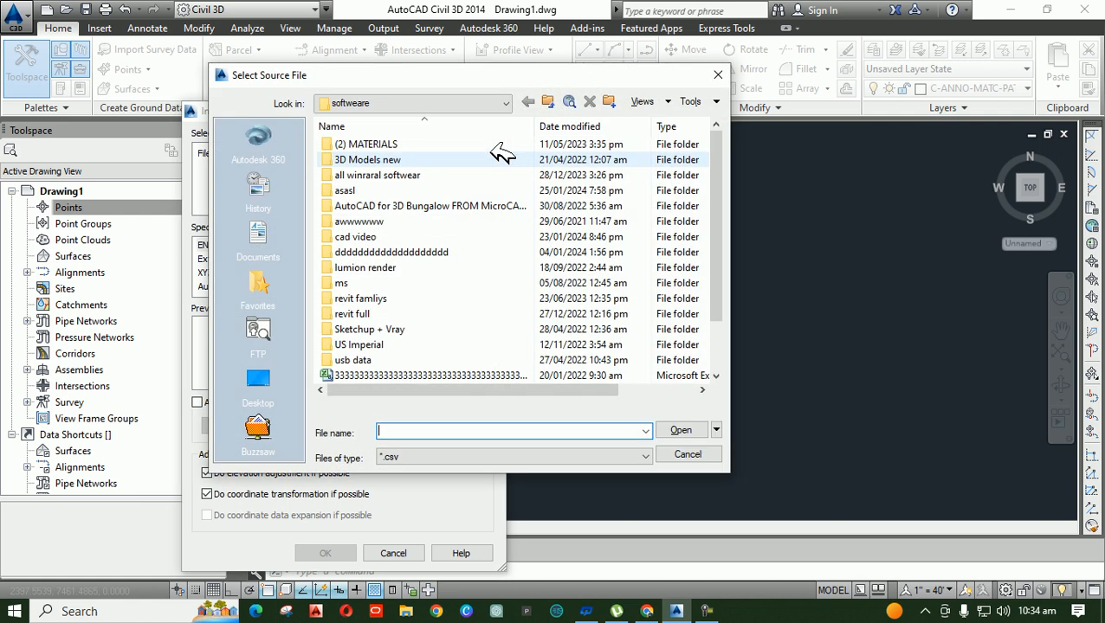
scroll(504, 216, "down", 2)
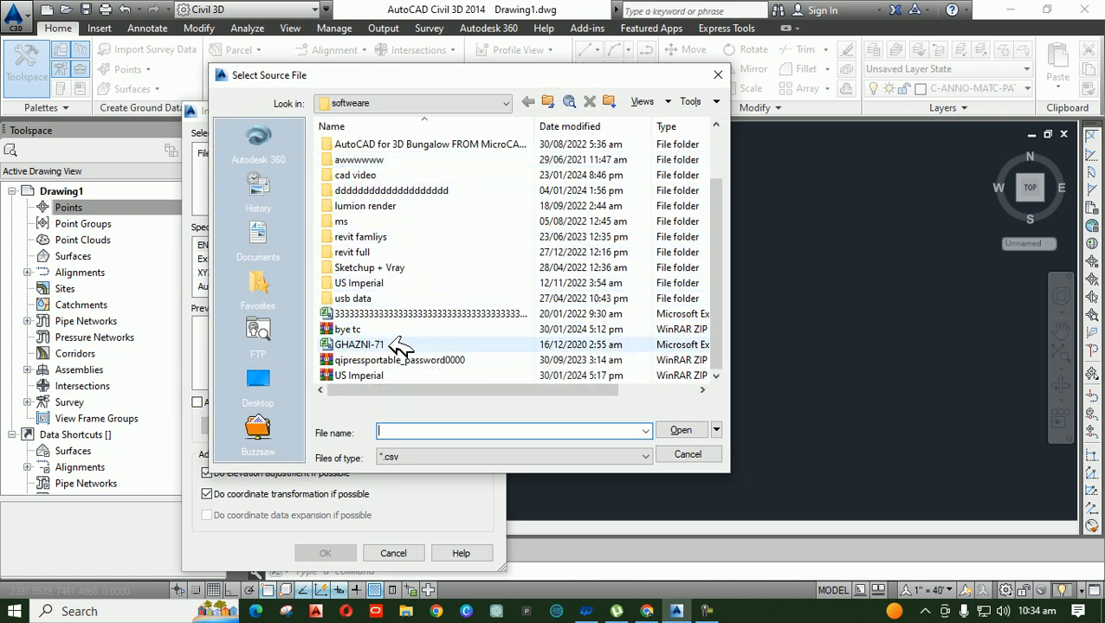
left_click(400, 346)
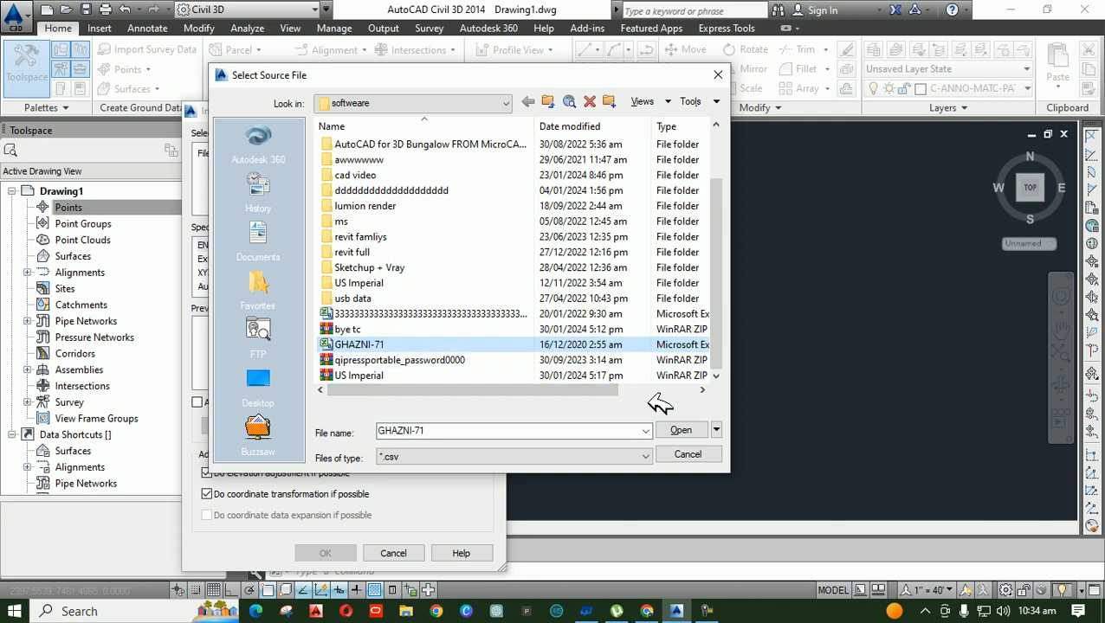
left_click(363, 268)
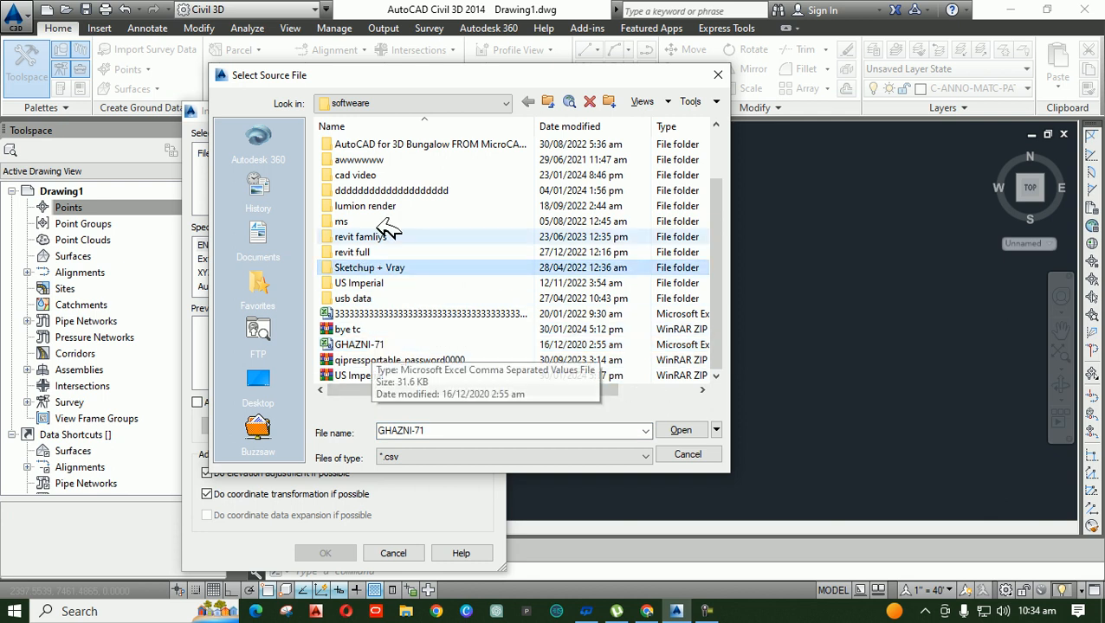
Filter the source folder by Text/Template/Extract File (*.txt), look through it and restore the *.csv filter.
left_click(564, 458)
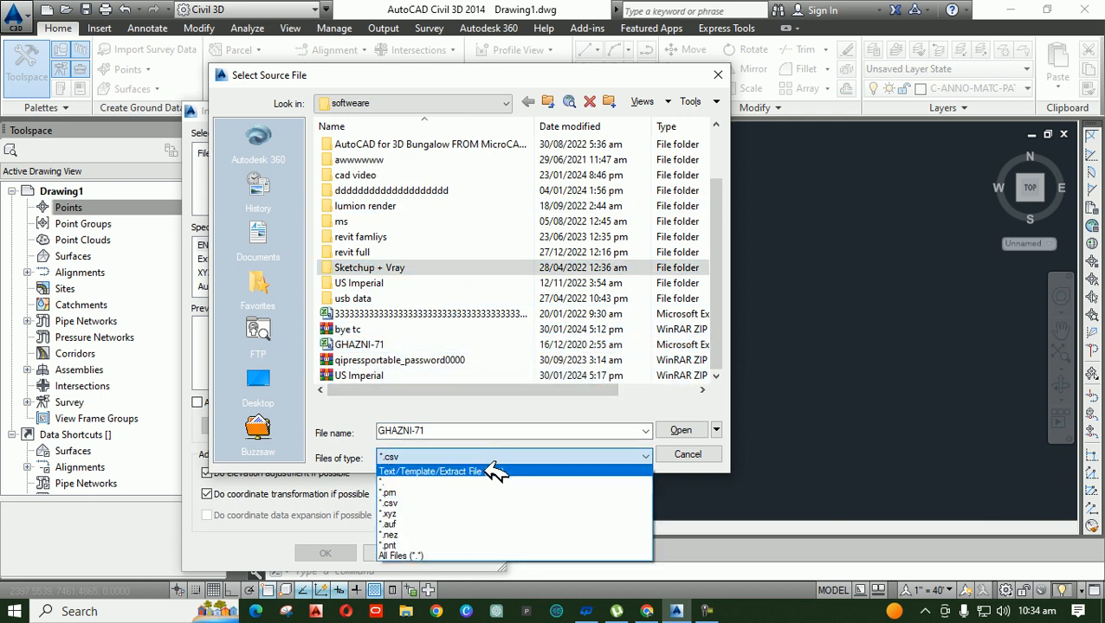
left_click(498, 470)
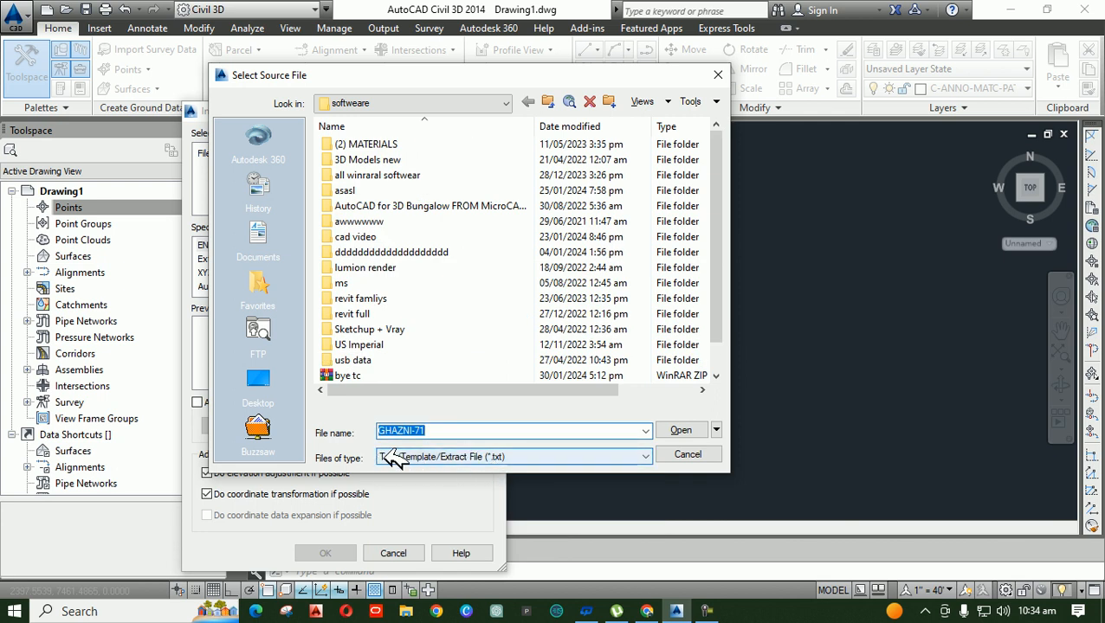
left_click(502, 459)
left_click(726, 329)
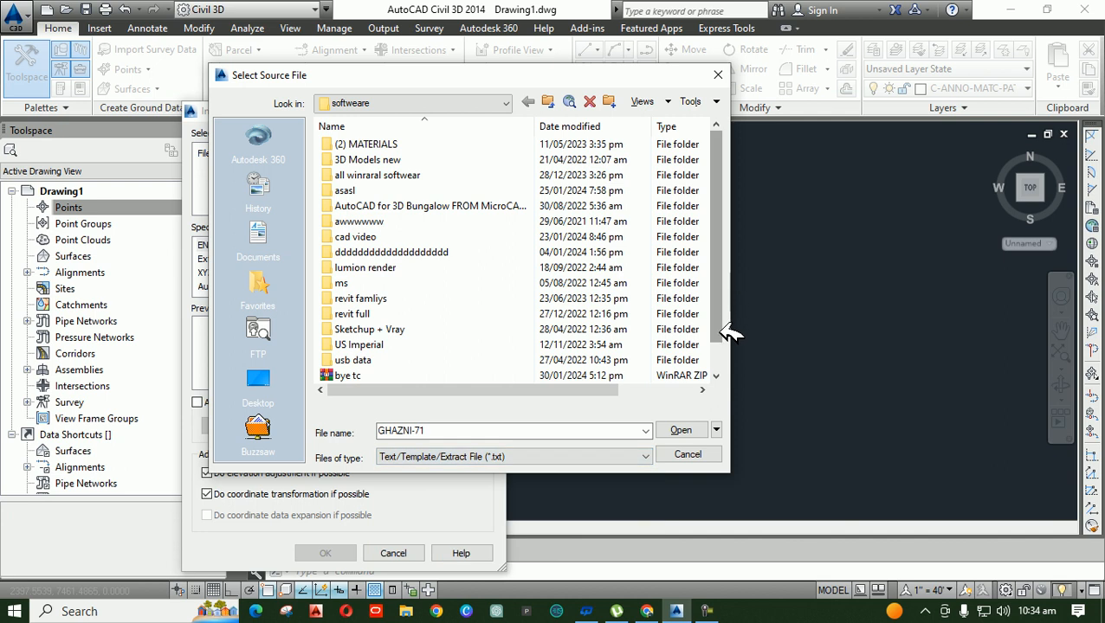
left_click_drag(719, 193, 706, 316)
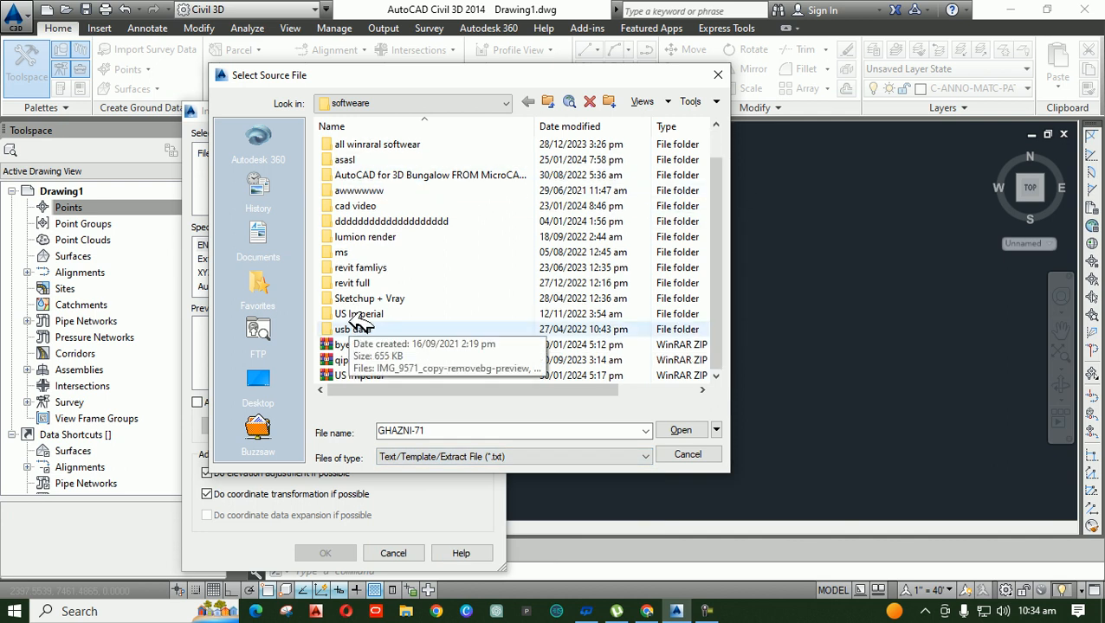
left_click(507, 462)
left_click(511, 502)
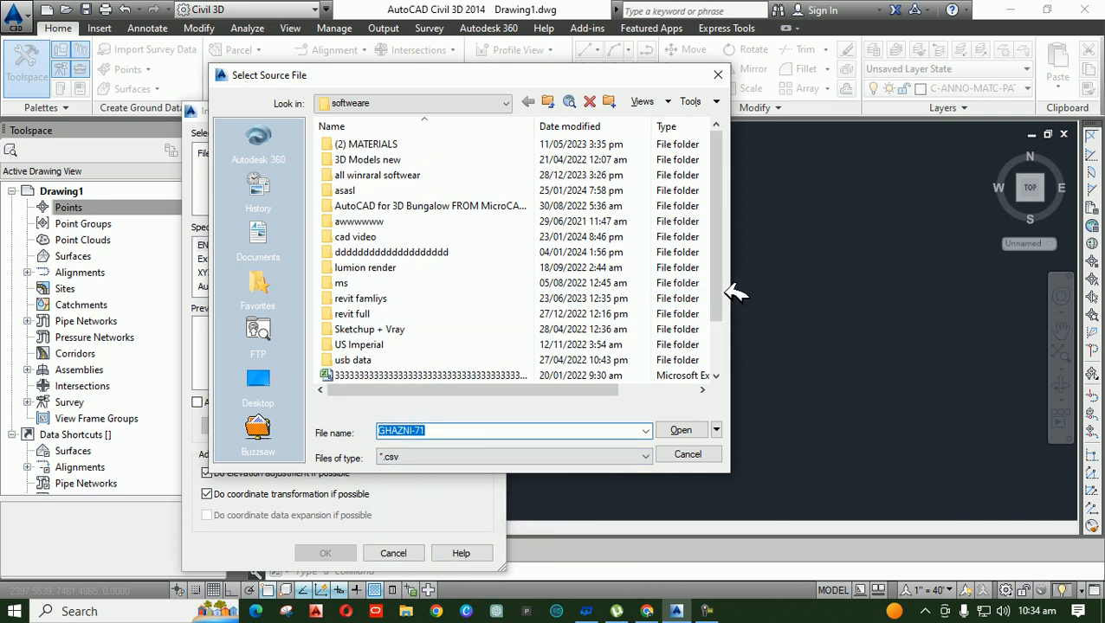
Add GHAZNI-71.csv to the files selected for point import.
scroll(721, 346, "down", 2)
left_click(356, 346)
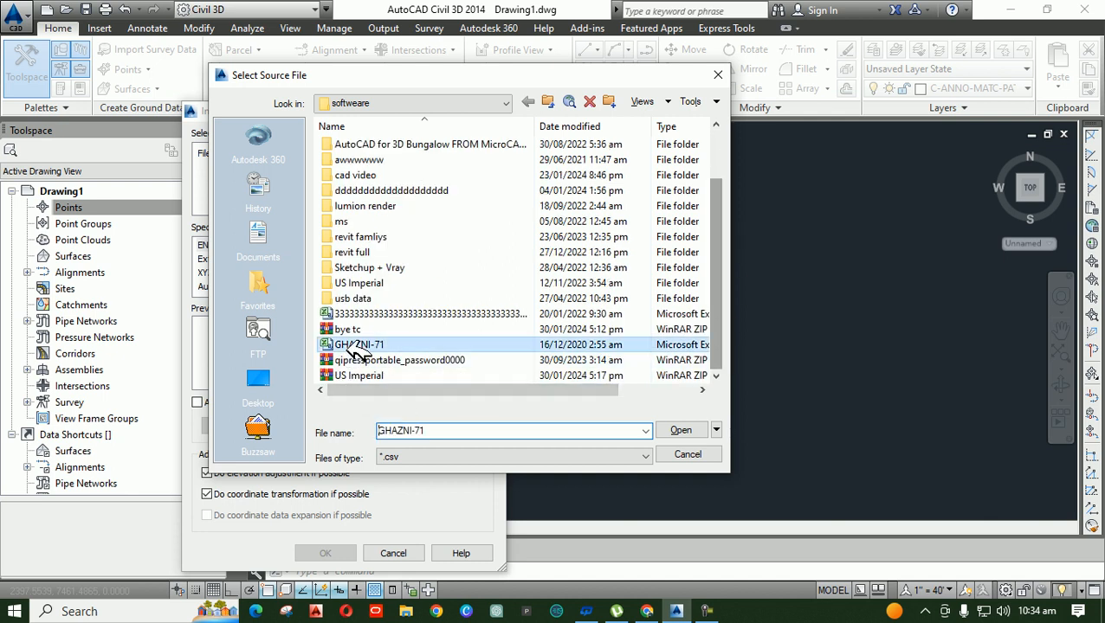
left_click(682, 430)
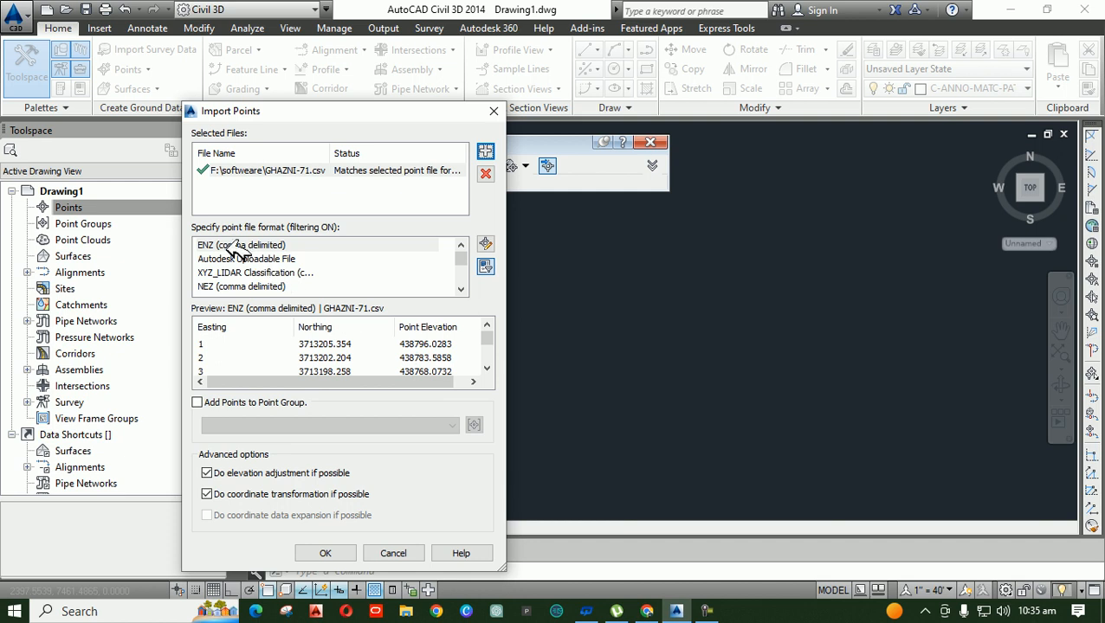
Set the point file format to PENZD (comma delimited) and look through the previewed points.
scroll(299, 265, "down", 1)
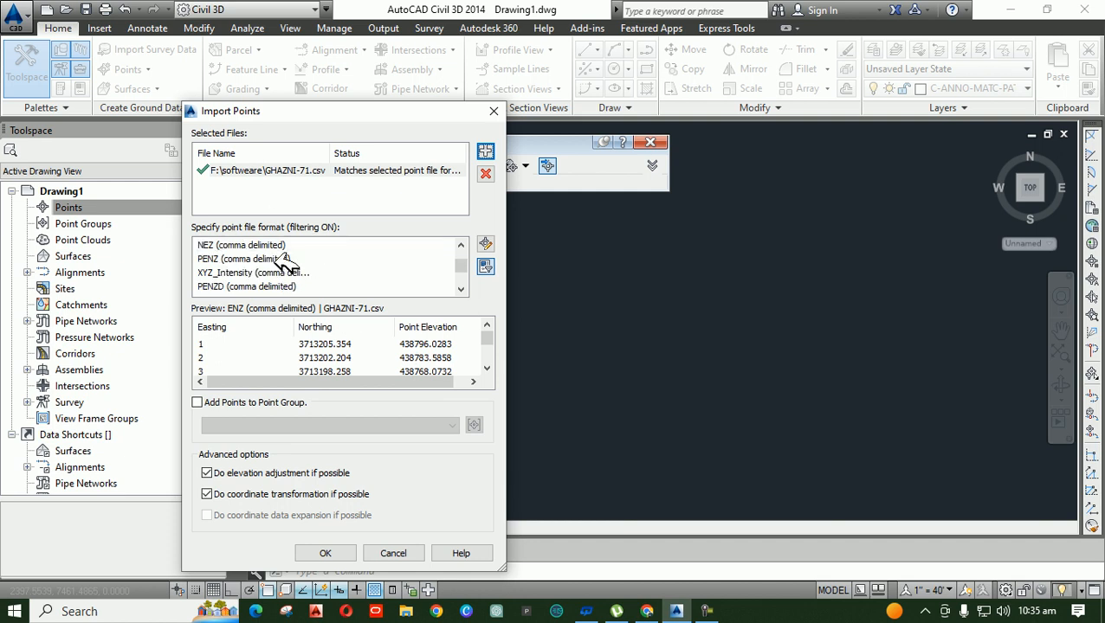
scroll(285, 264, "down", 1)
left_click(255, 246)
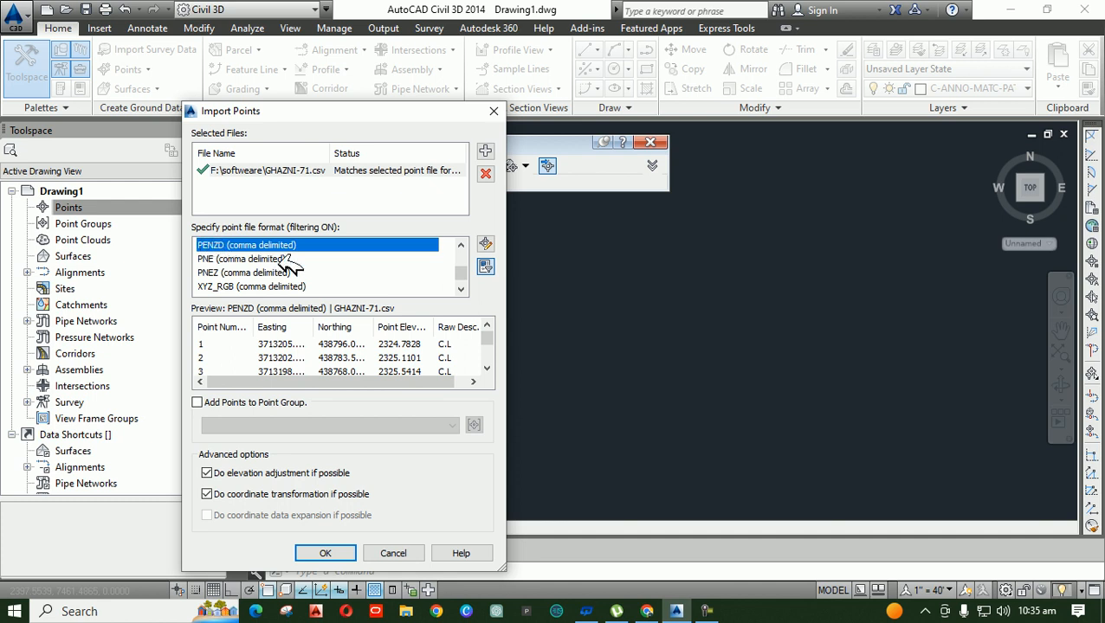
left_click(719, 613)
left_click(1028, 537)
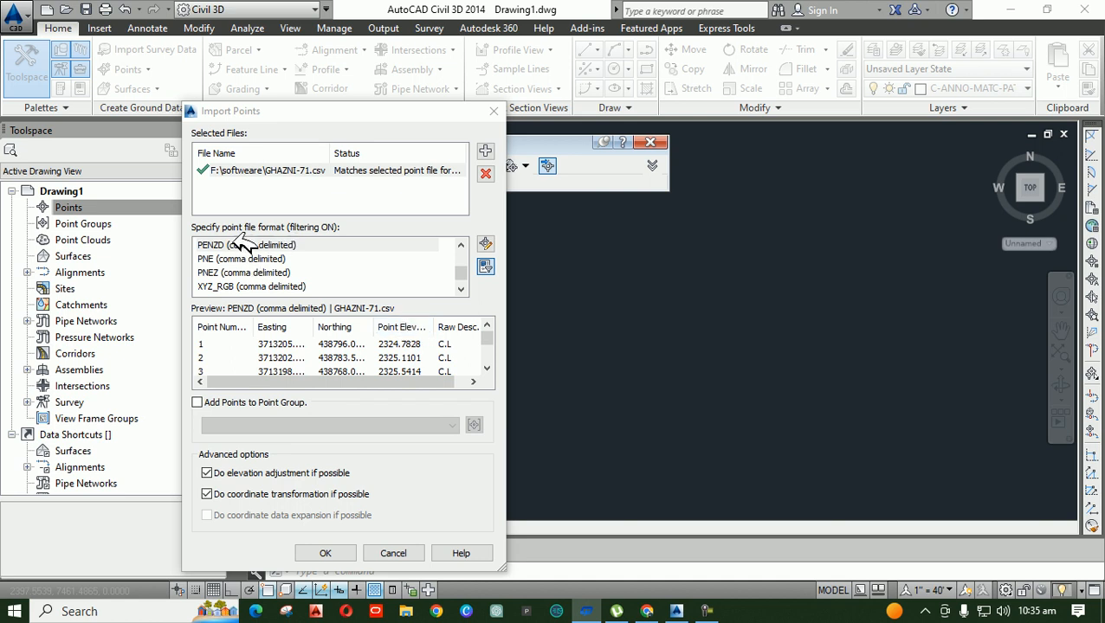
left_click_drag(426, 384, 362, 378)
scroll(450, 355, "down", 7)
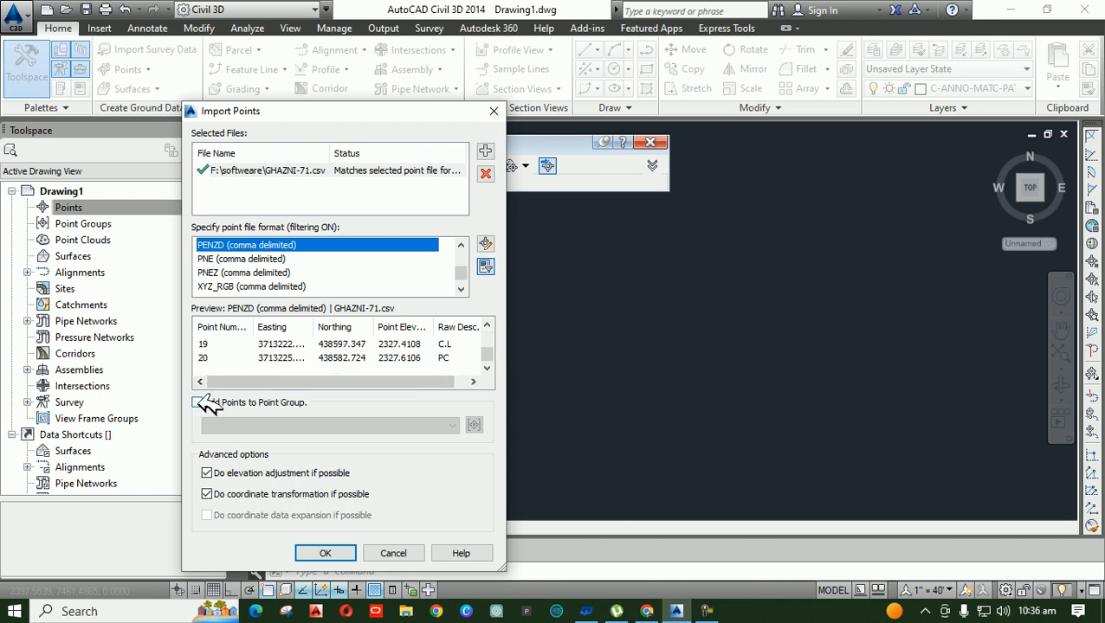
Assign the imported points to a new point group named after the road and import the GHAZNI-71.csv points.
left_click(199, 403)
left_click(476, 424)
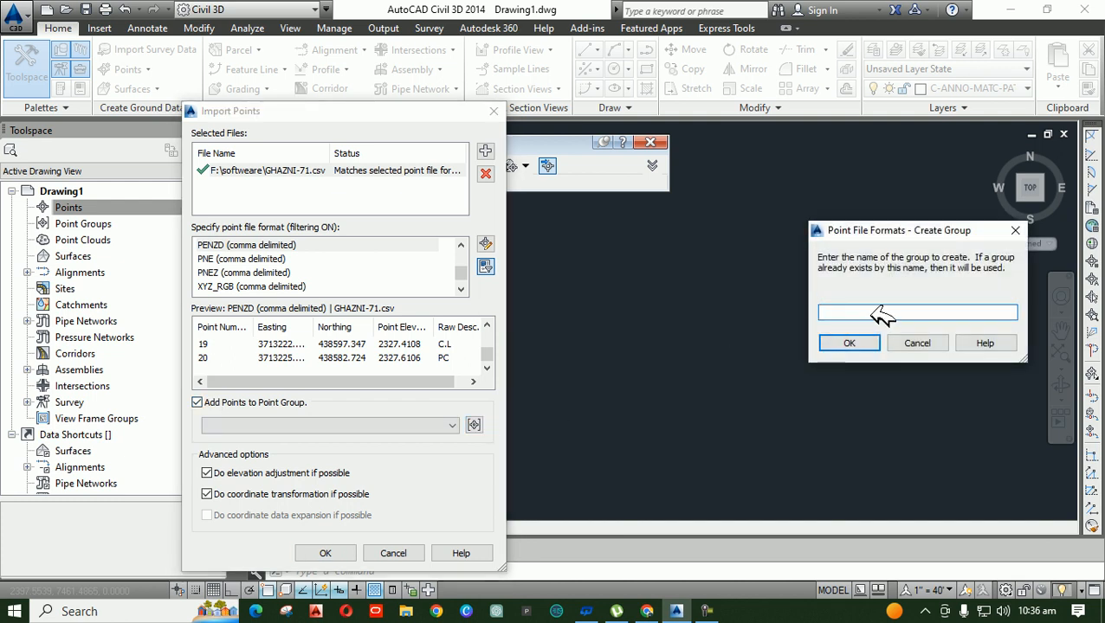
type("adil najab roa")
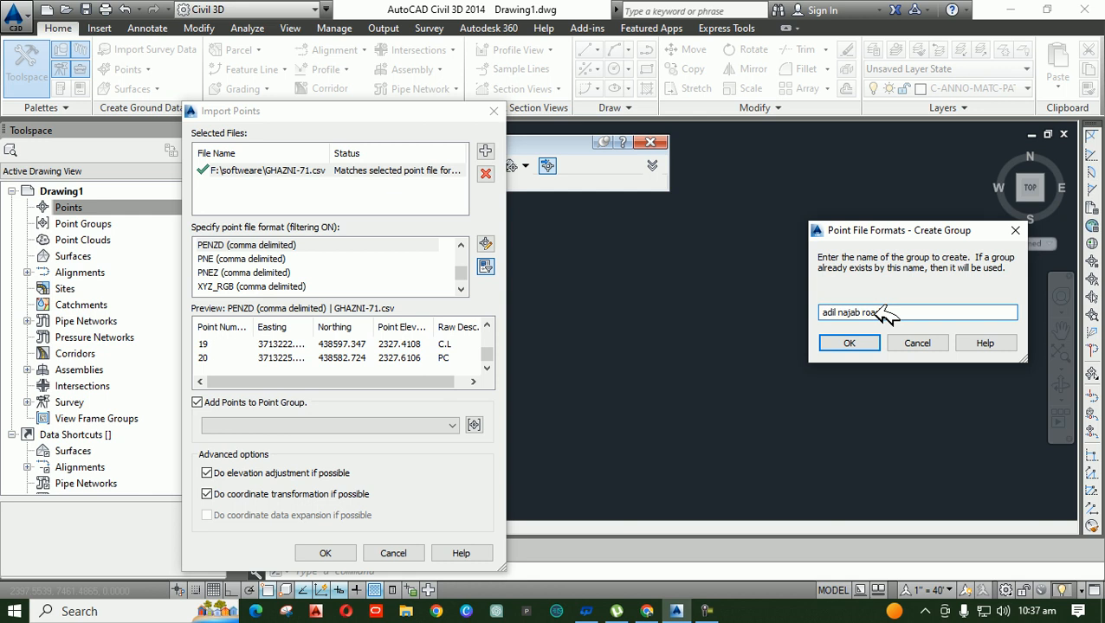
type("d")
left_click(852, 343)
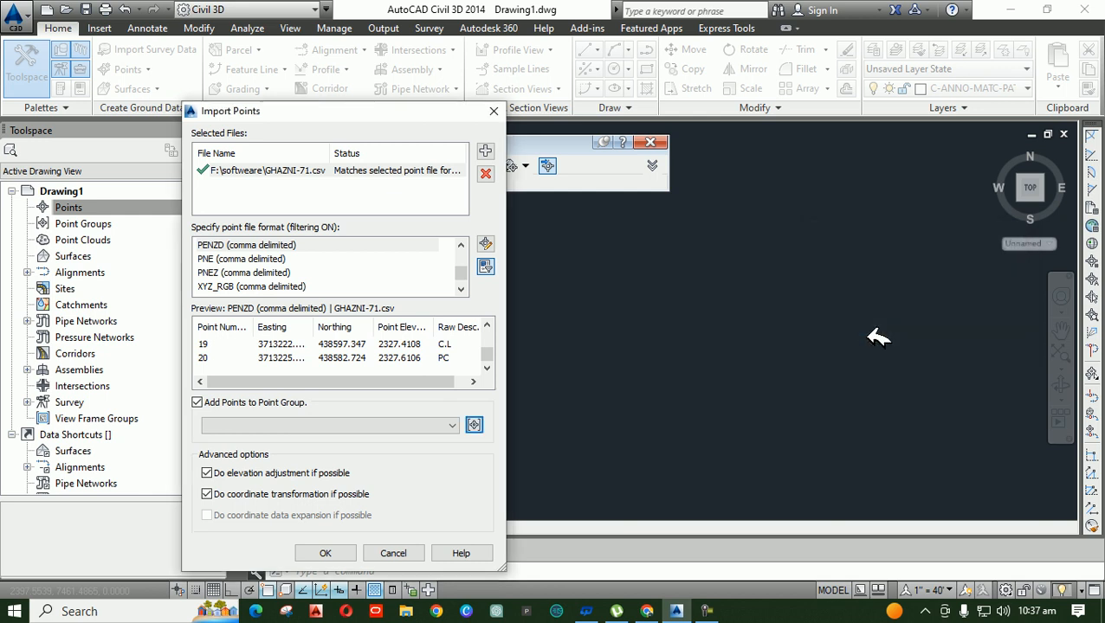
left_click(327, 553)
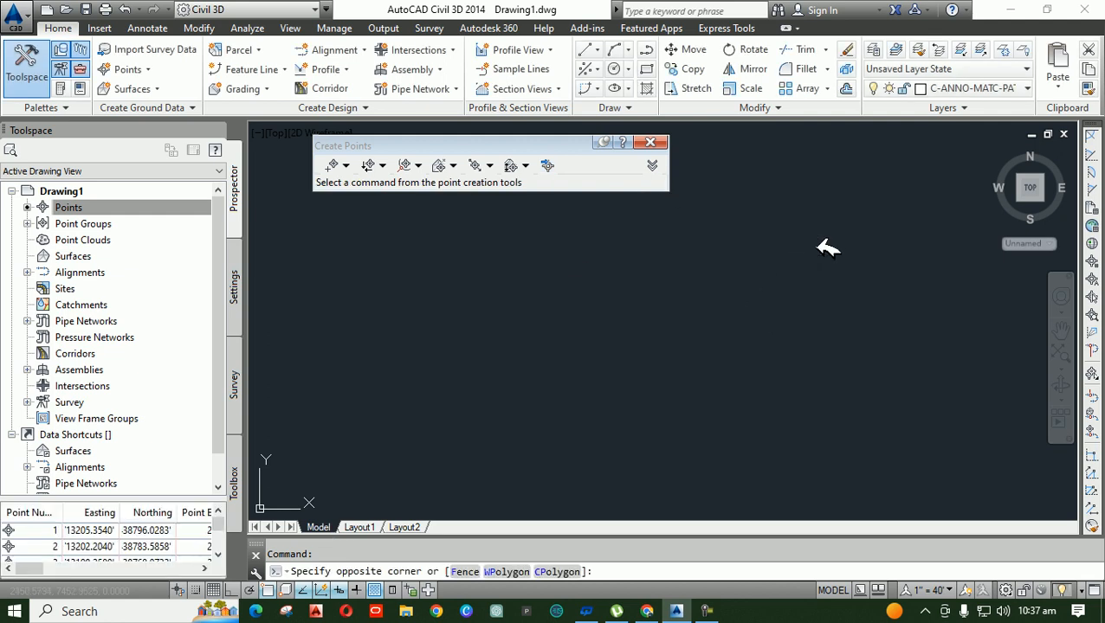
left_click(796, 262)
left_click(585, 387)
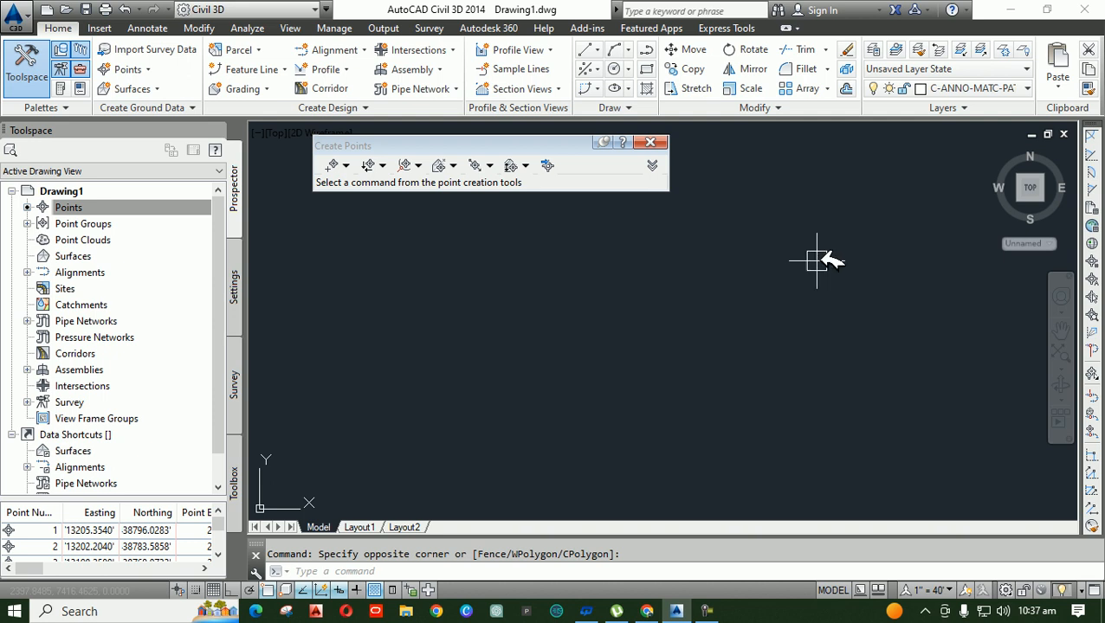
left_click(502, 388)
left_click(748, 260)
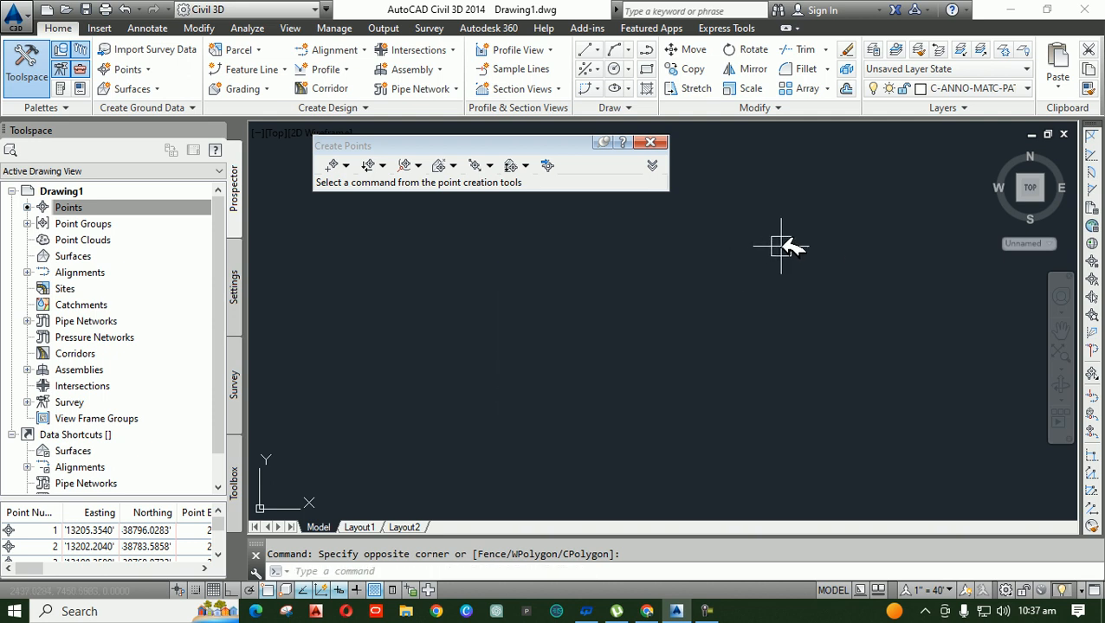
Zoom to the drawing extents to view the imported survey points.
type("z")
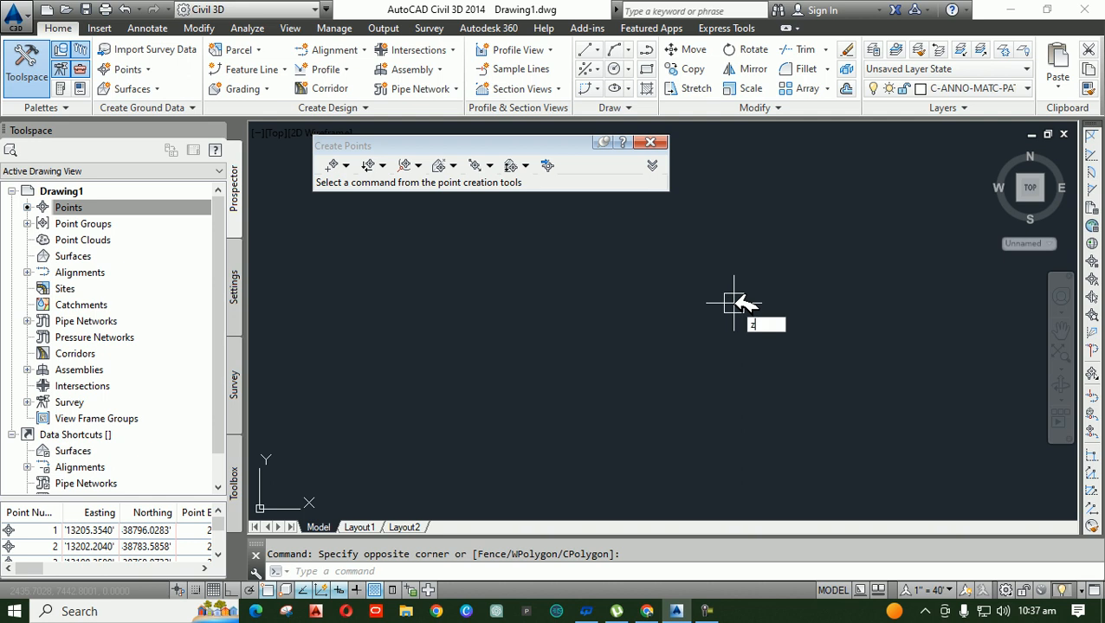
key("Return")
type("e")
key("Return")
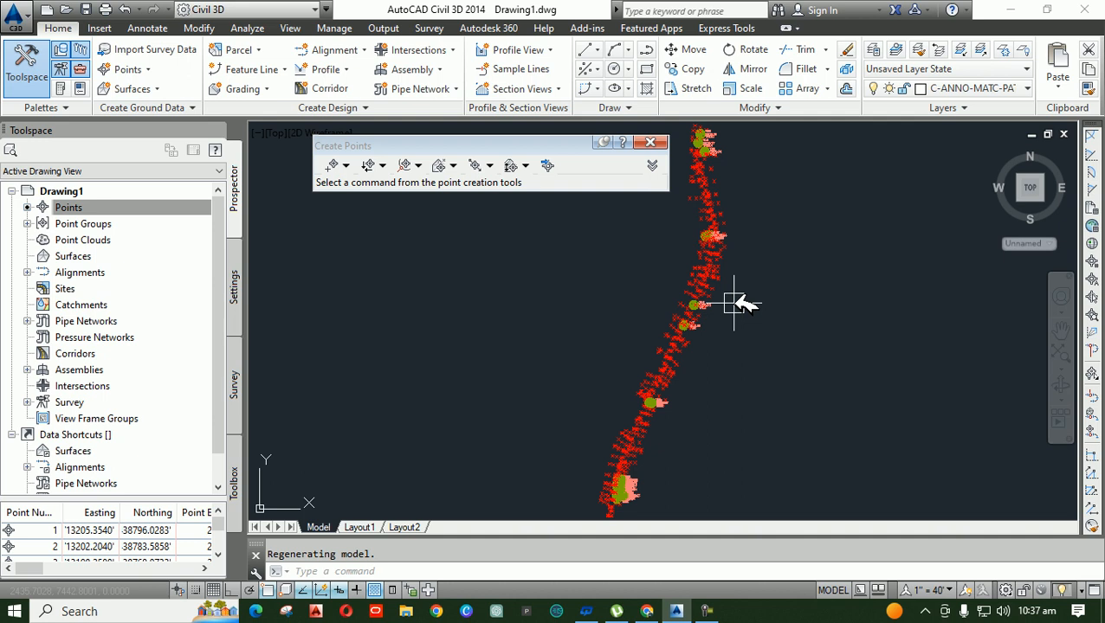
scroll(685, 254, "down", 4)
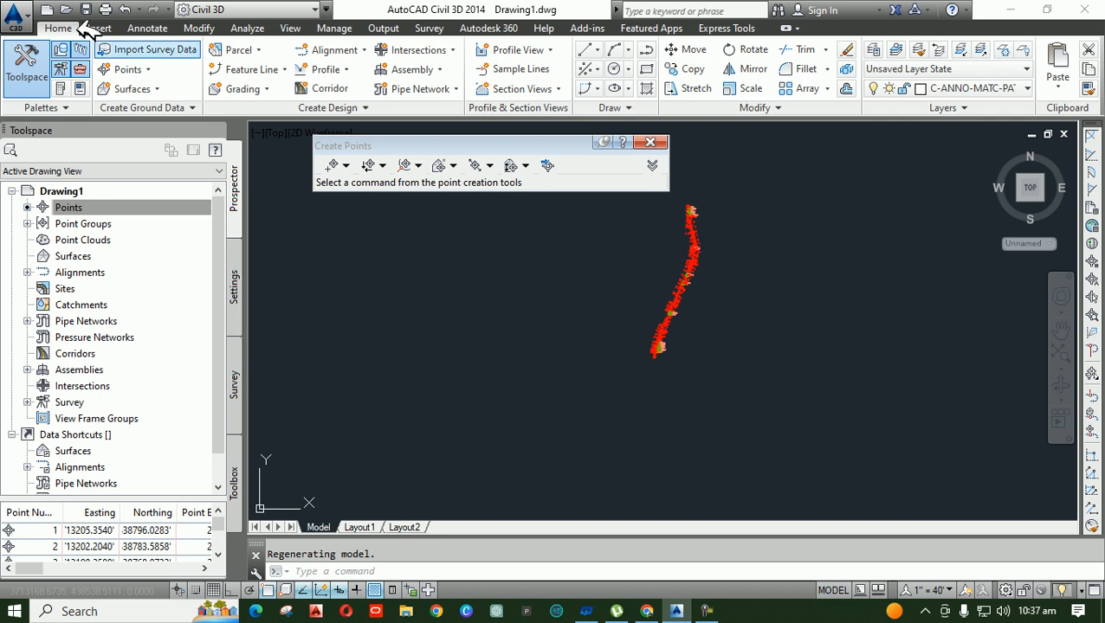
Create a new drawing from the _AutoCAD Civil 3D (Imperial) NCS template.
left_click(15, 14)
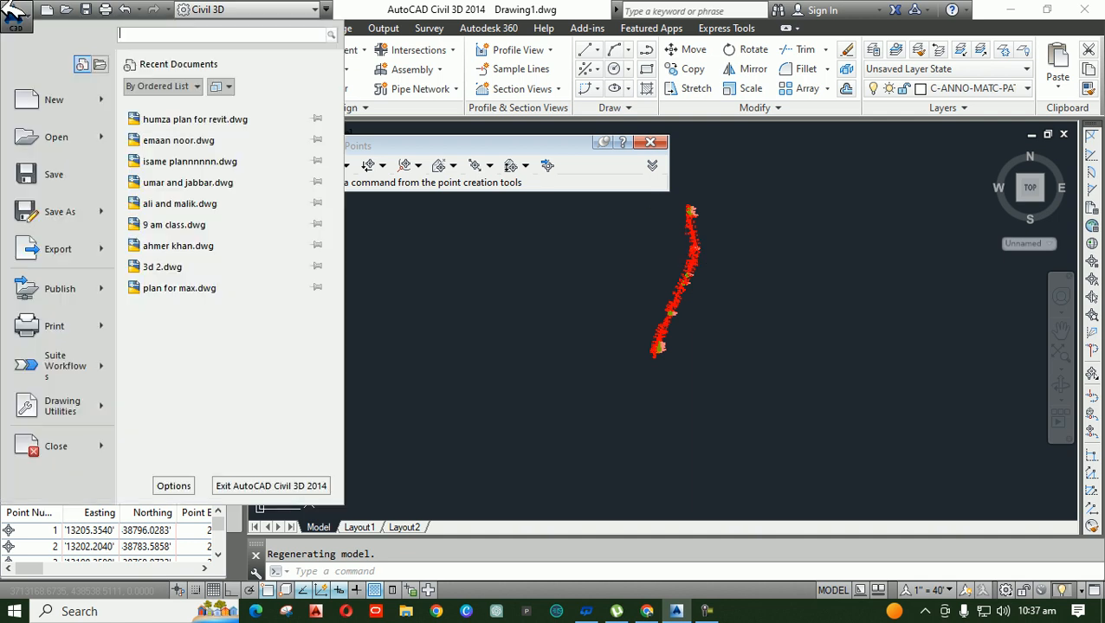
left_click(85, 101)
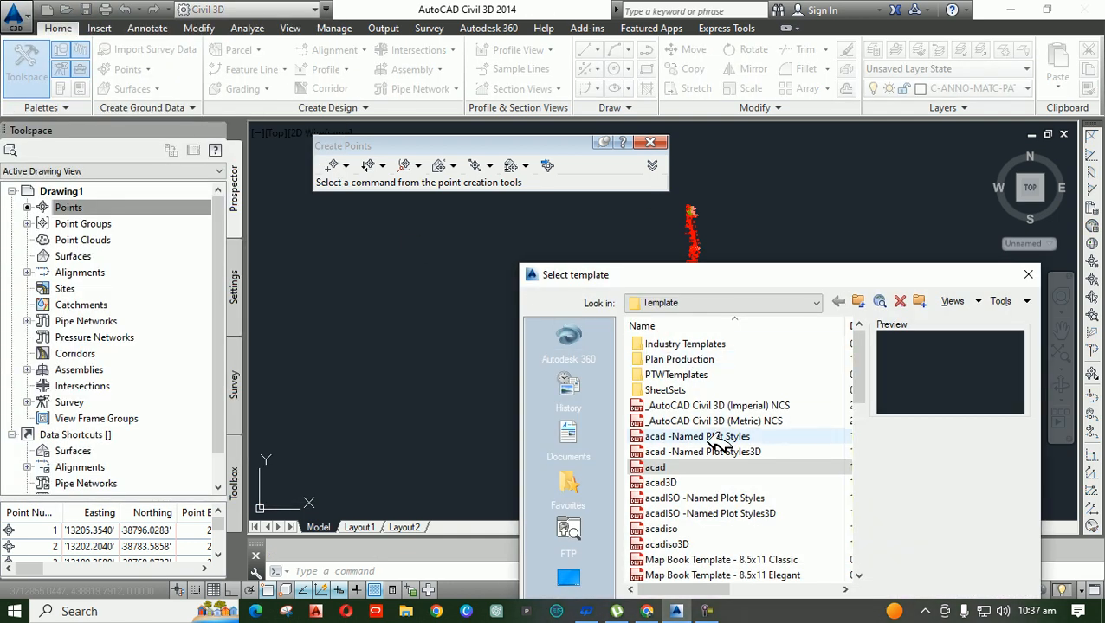
left_click(784, 405)
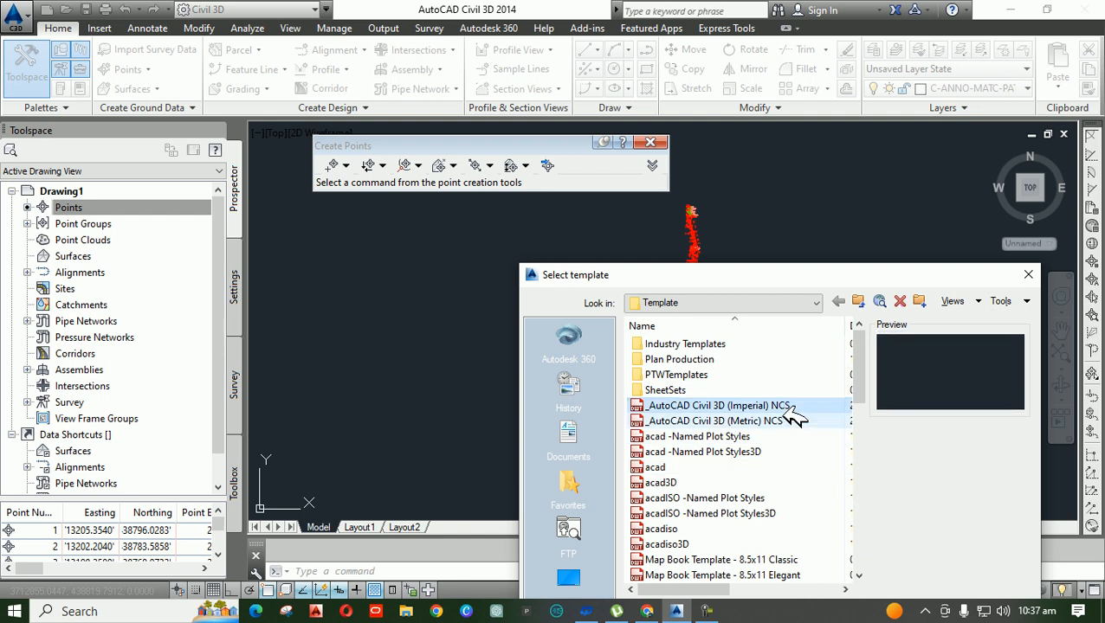
left_click(794, 421)
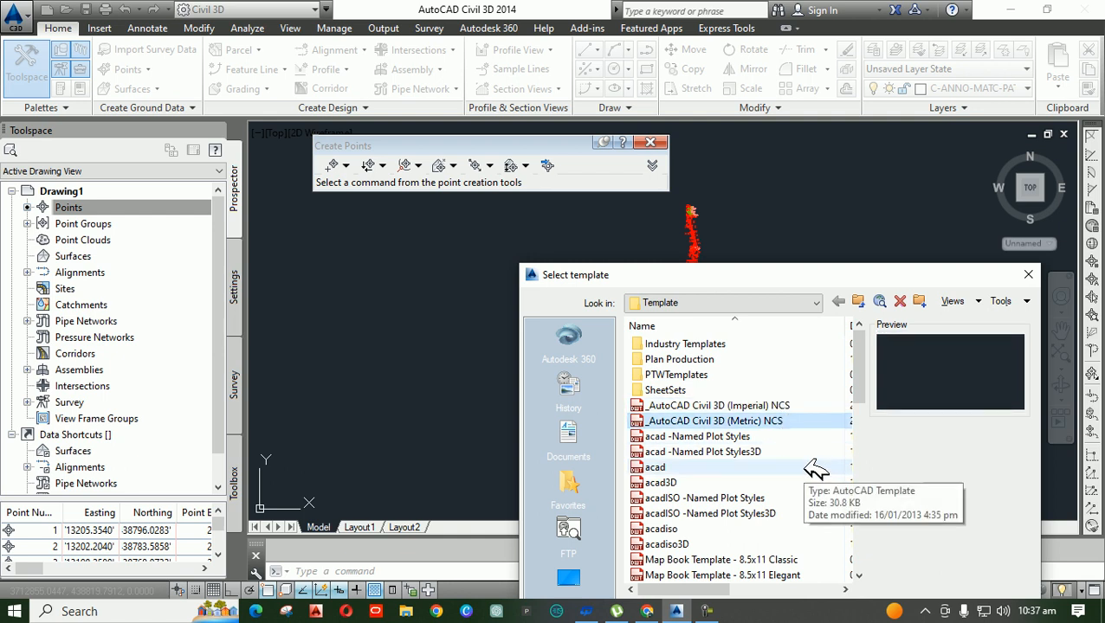
left_click(812, 405)
left_click_drag(812, 275, 621, 158)
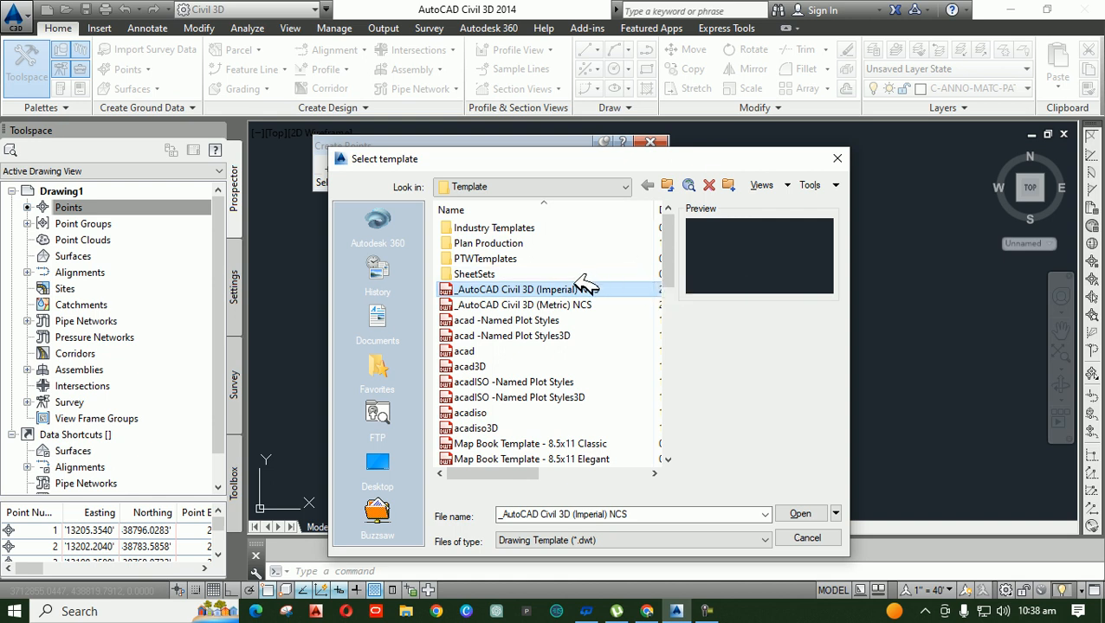
left_click(800, 514)
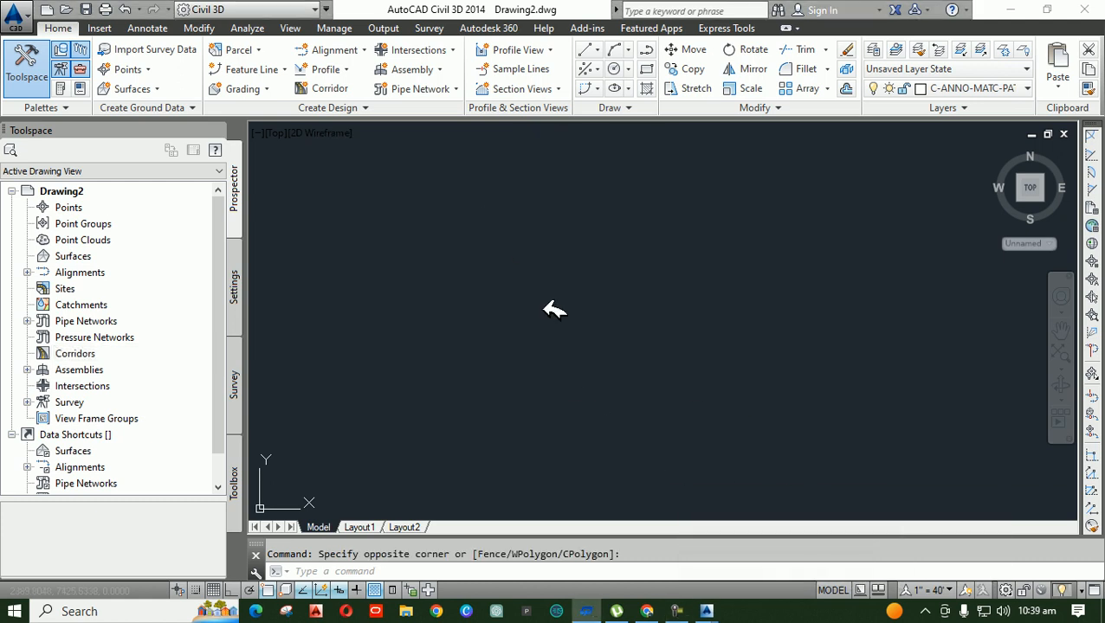
left_click(469, 247)
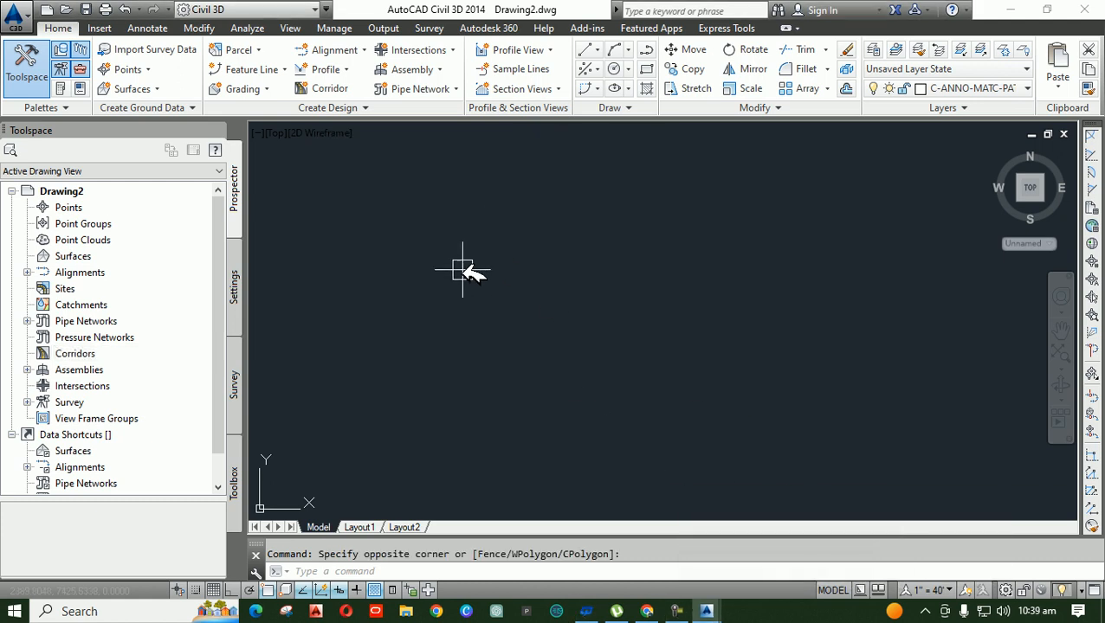
left_click(624, 261)
left_click(570, 317)
Start a point import in the new drawing and add GHAZNI-71.csv as the source file.
right_click(69, 208)
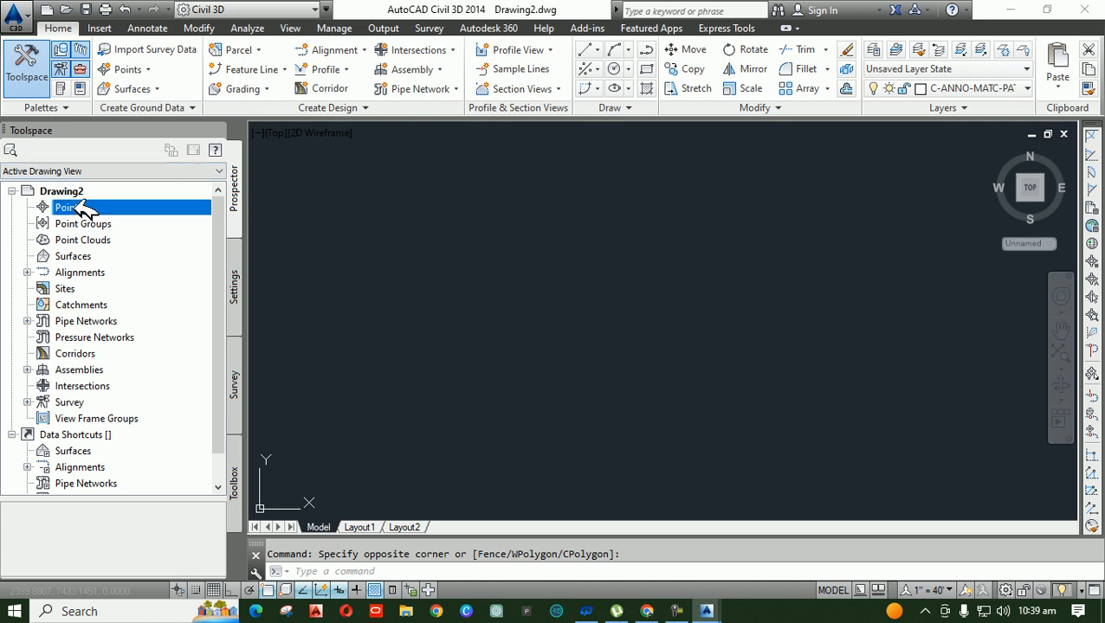
left_click(147, 216)
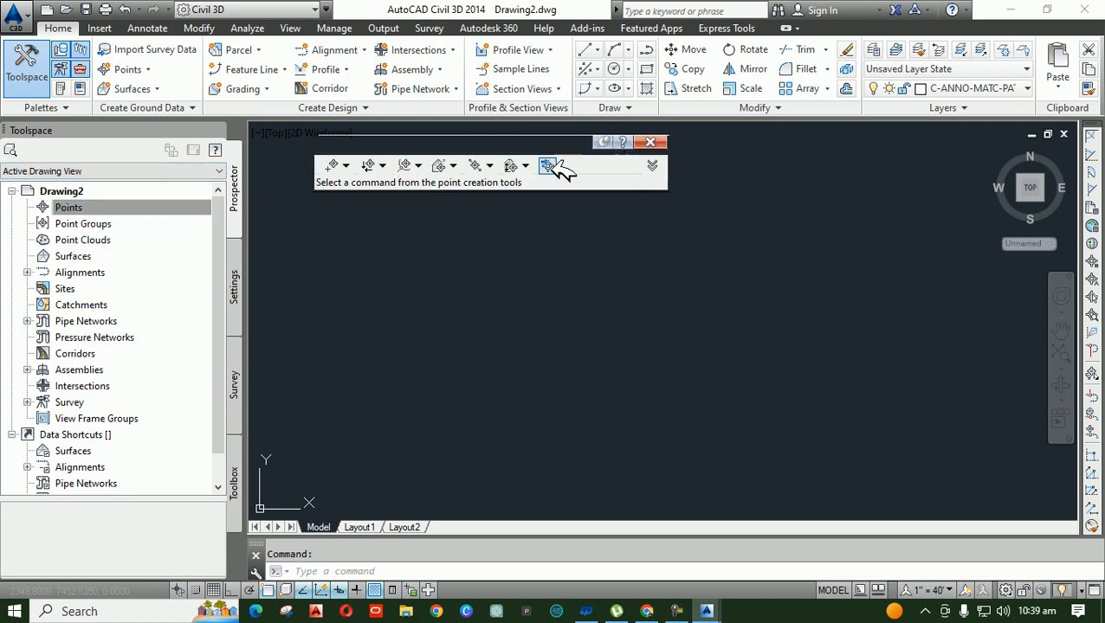
left_click(547, 164)
left_click(486, 152)
scroll(433, 312, "down", 2)
double_click(372, 346)
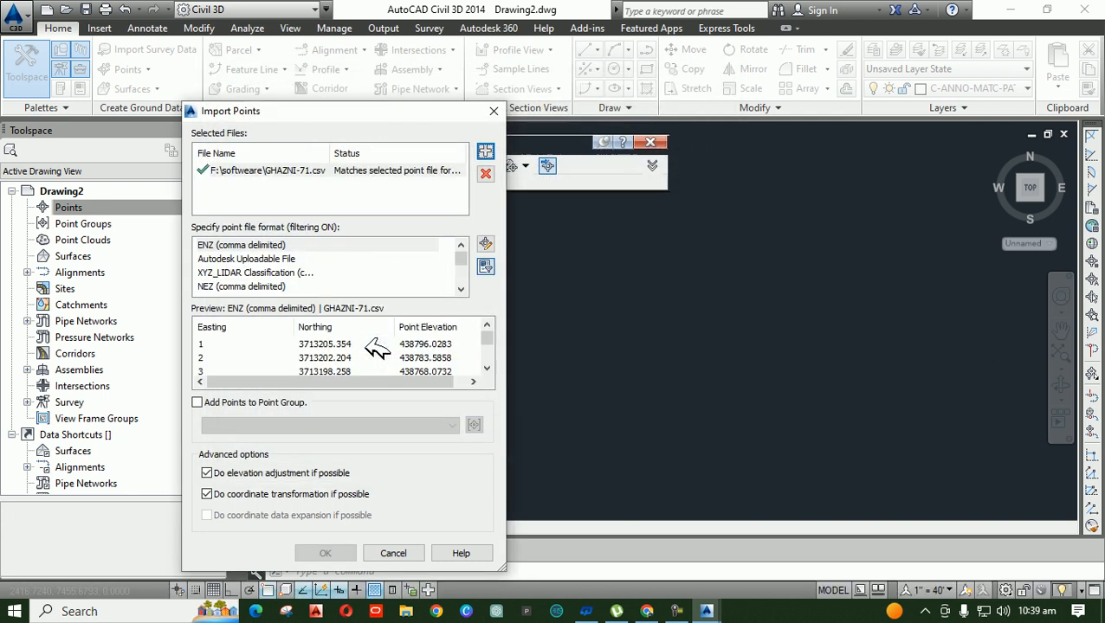
Look through the available point file formats and choose PENZD (comma delimited).
left_click(270, 261)
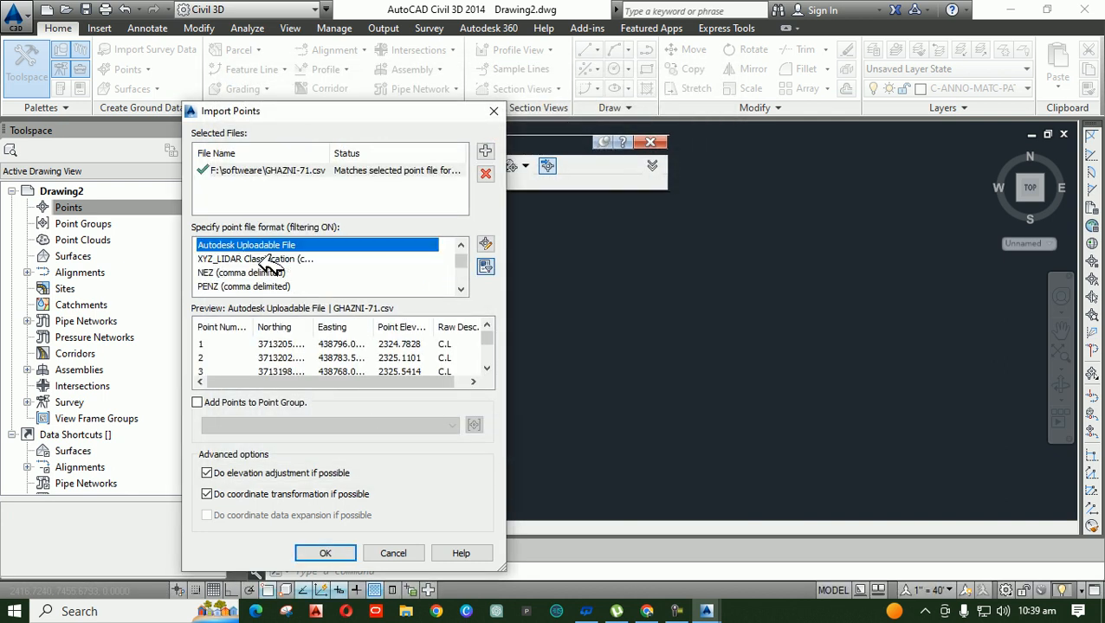
scroll(270, 268, "down", 2)
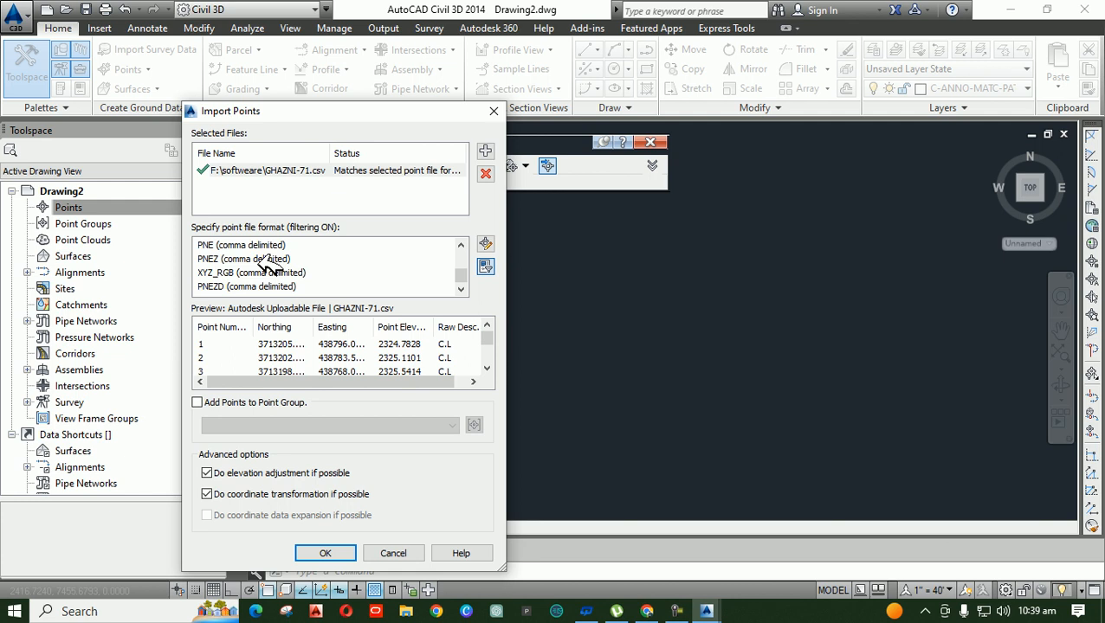
scroll(270, 268, "up", 2)
scroll(270, 268, "up", 1)
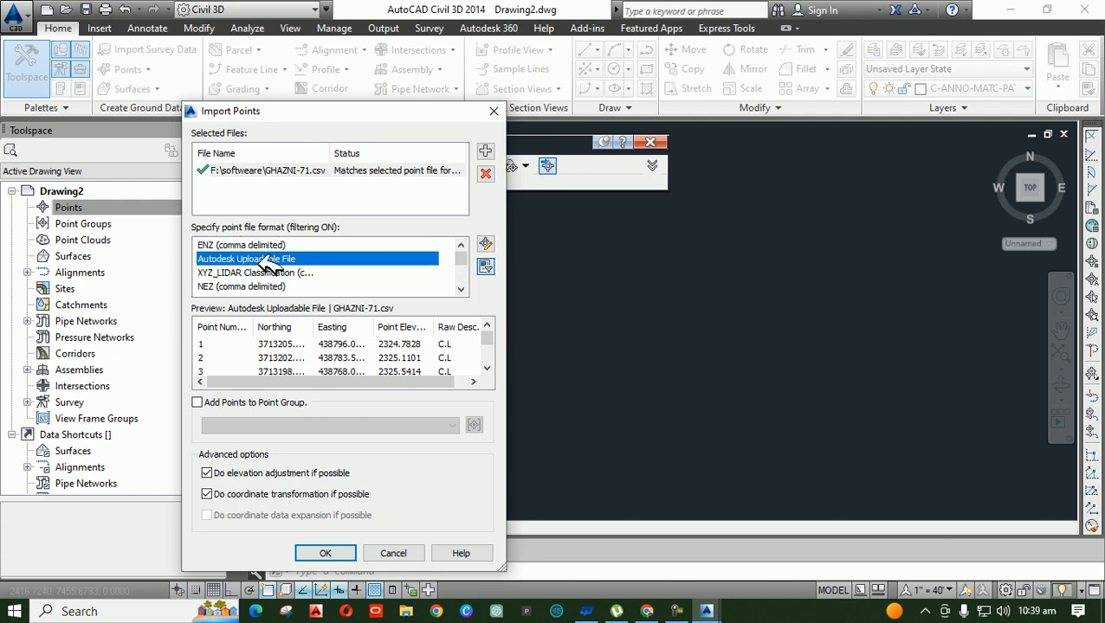
scroll(270, 268, "down", 3)
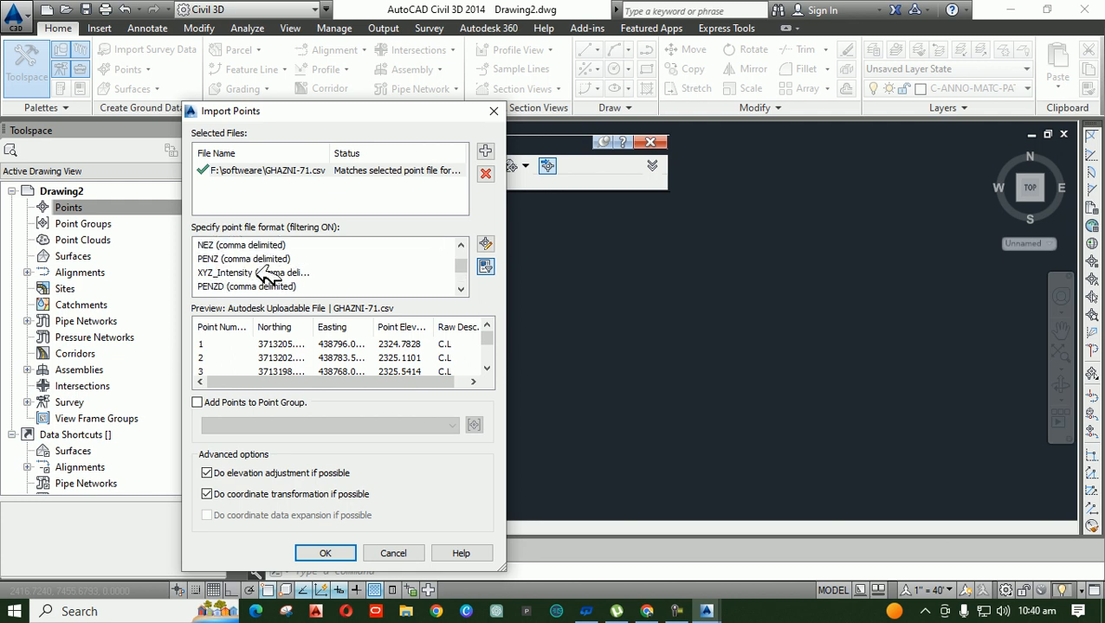
left_click(264, 287)
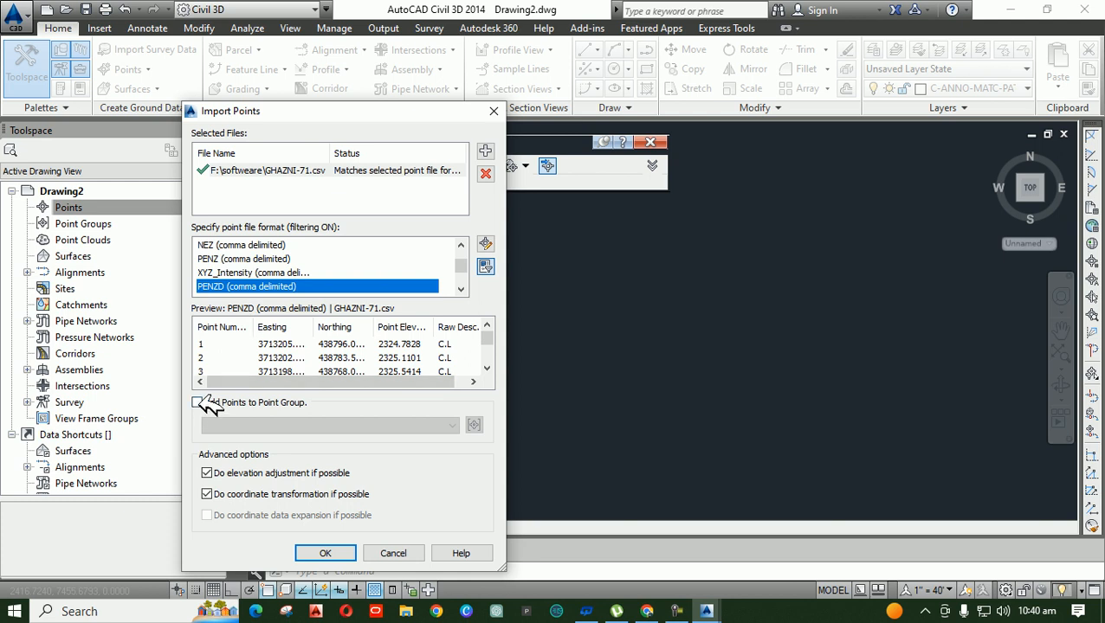
Add the points to a new point group named after the road and import them into the new drawing.
left_click(198, 403)
left_click(476, 424)
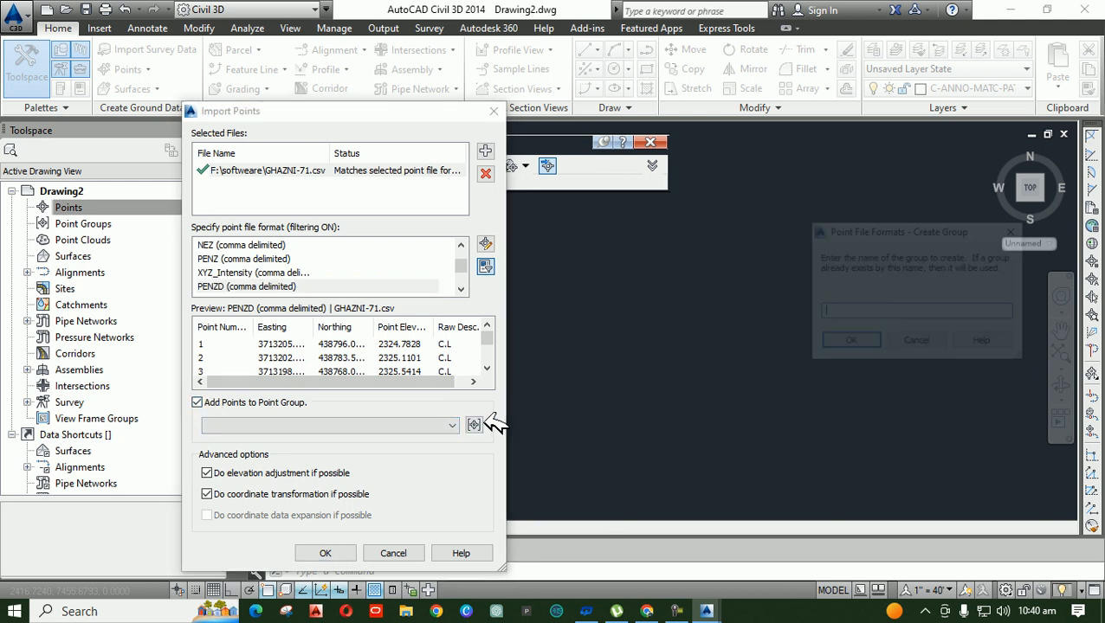
type("adil")
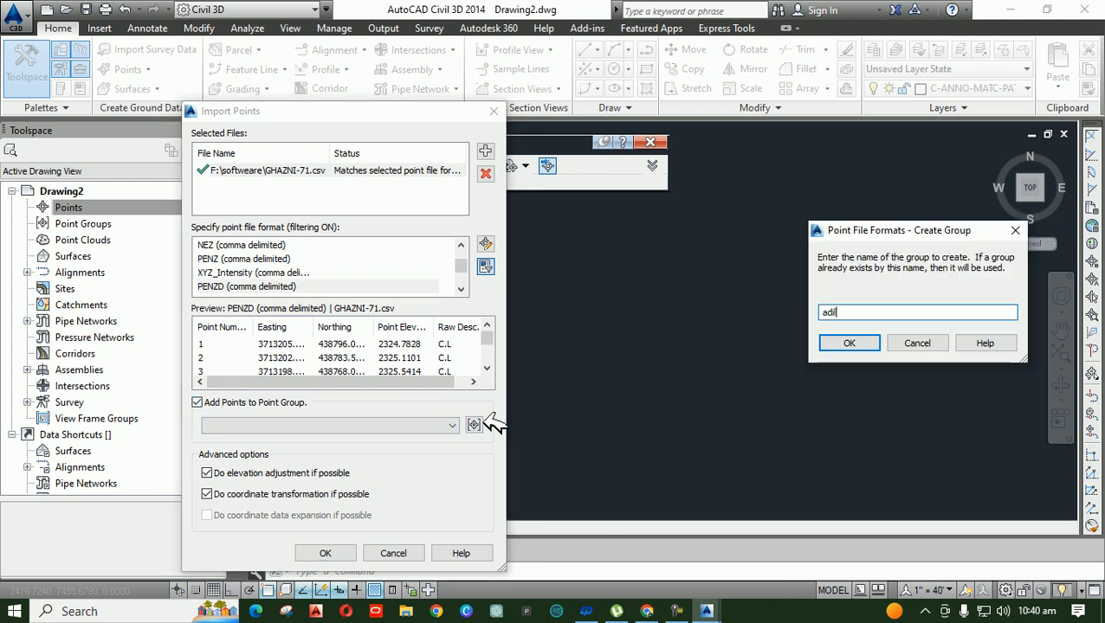
type(" najab rao")
key("BackSpace")
key("BackSpace")
type("oad")
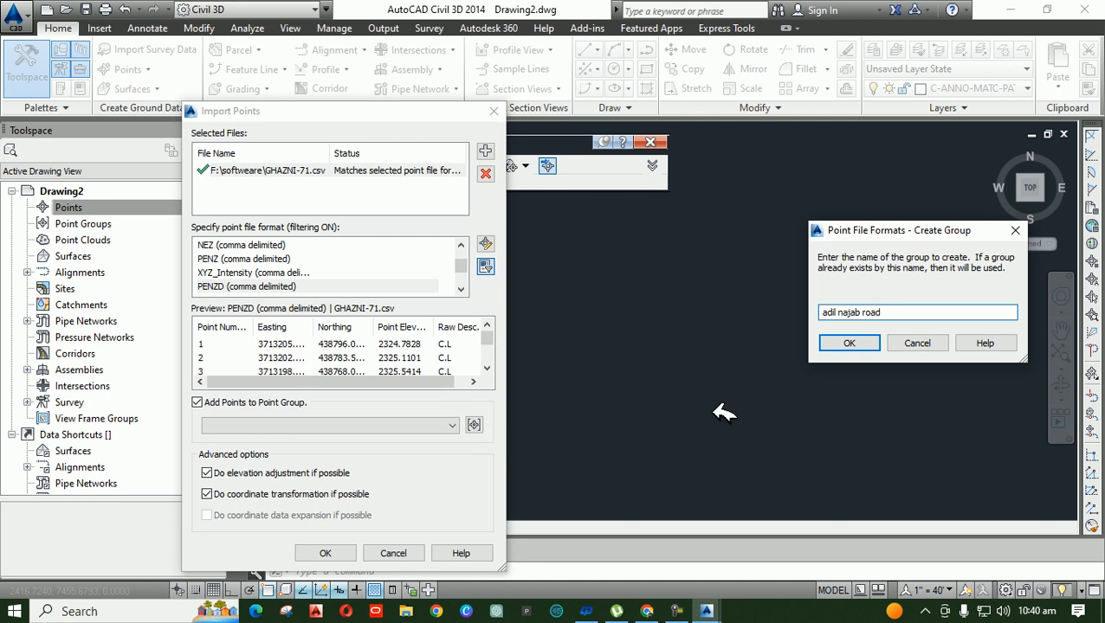
left_click(849, 343)
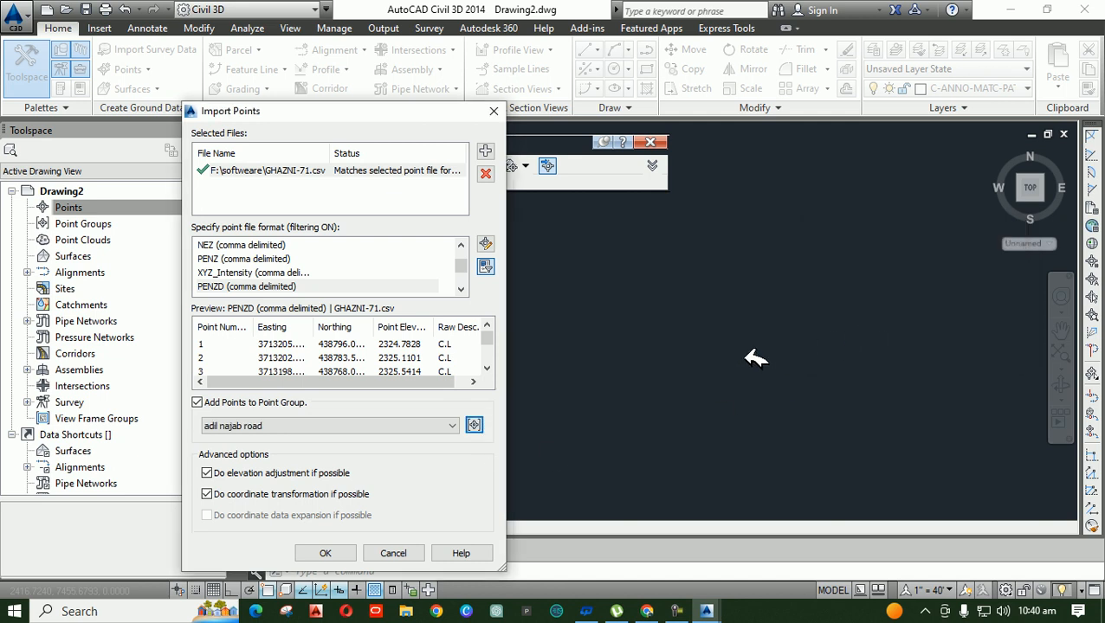
left_click(325, 553)
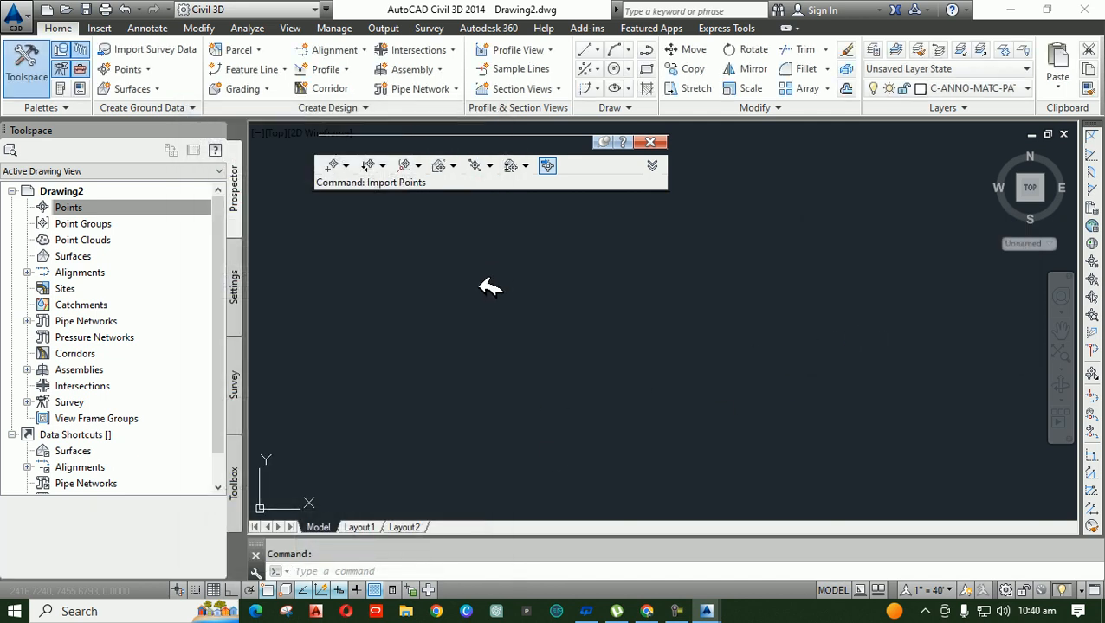
Zoom to the drawing extents and examine the imported points and their labels along the road strip.
left_click(835, 317)
type("z")
key("Return")
type("e")
key("Return")
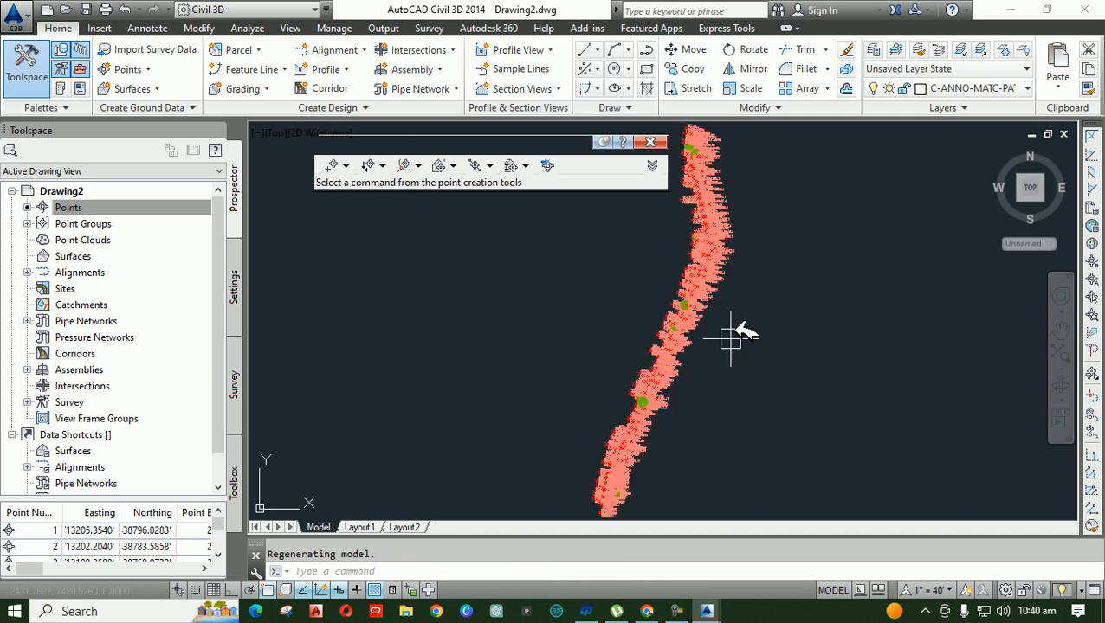
scroll(736, 235, "up", 4)
scroll(665, 372, "down", 3)
scroll(665, 313, "up", 4)
scroll(665, 314, "down", 4)
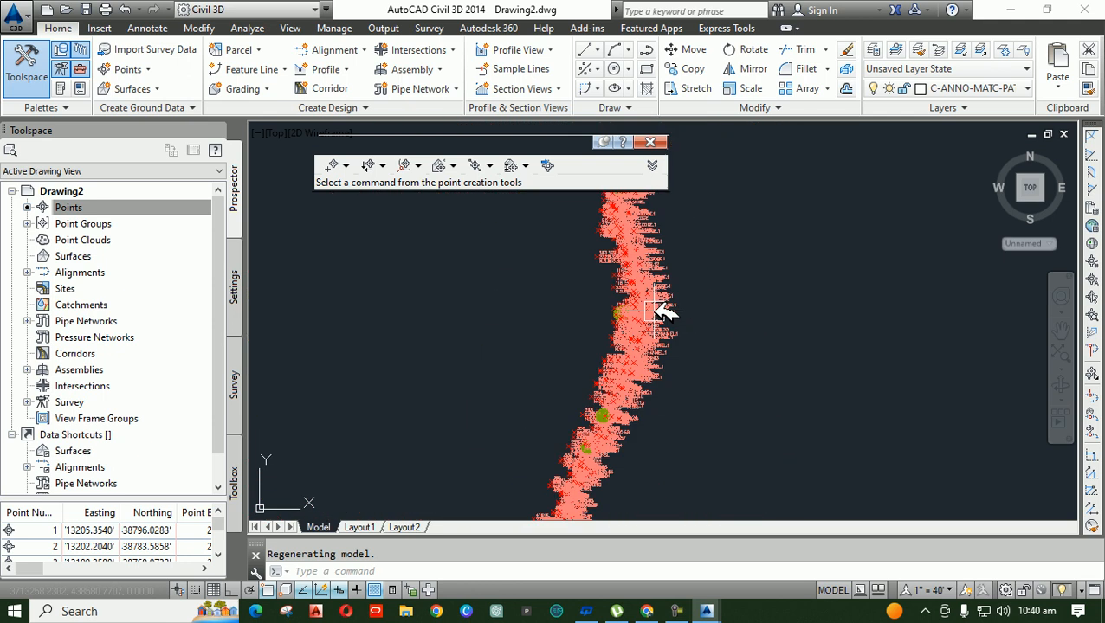
scroll(654, 381, "up", 3)
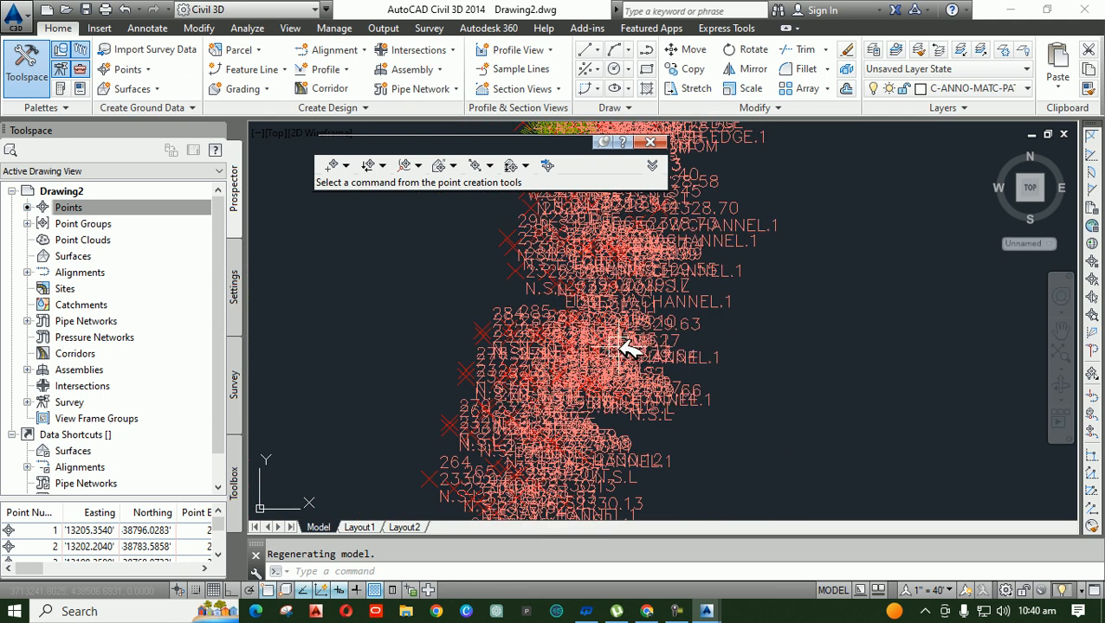
Set the annotation scale to 1" = 1' and inspect the individual point labels up close.
left_click(951, 589)
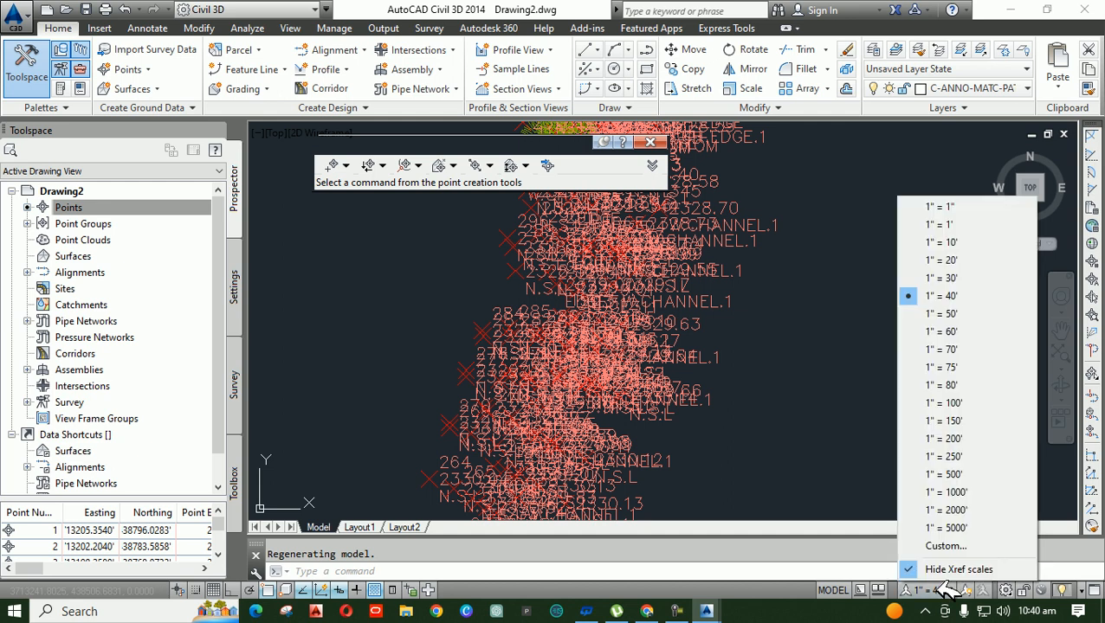
left_click(998, 225)
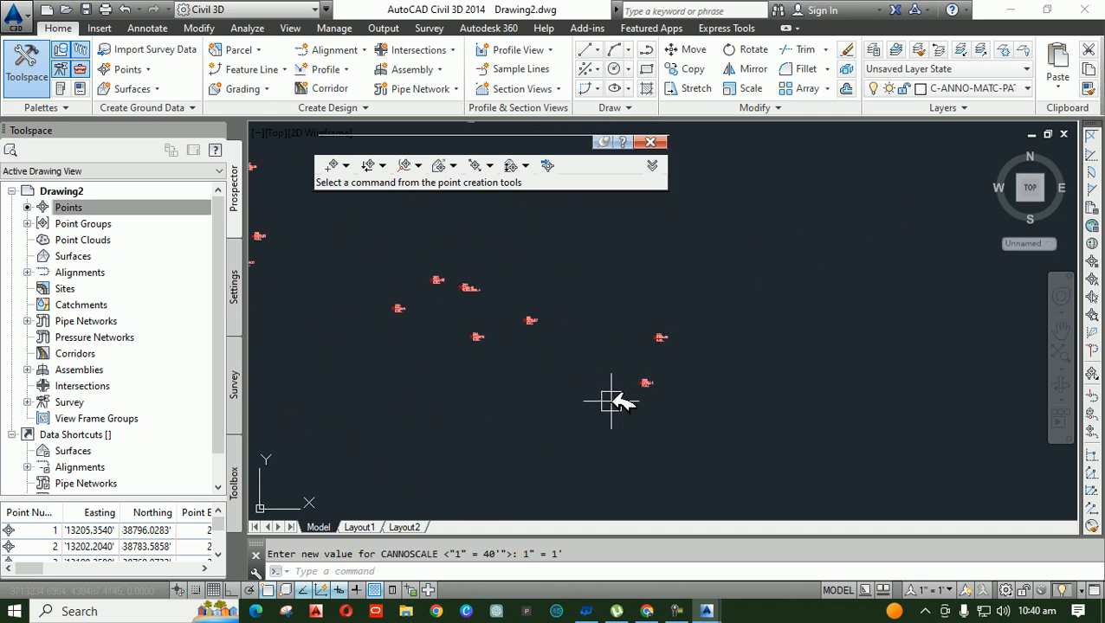
scroll(643, 391, "up", 2)
scroll(624, 364, "down", 4)
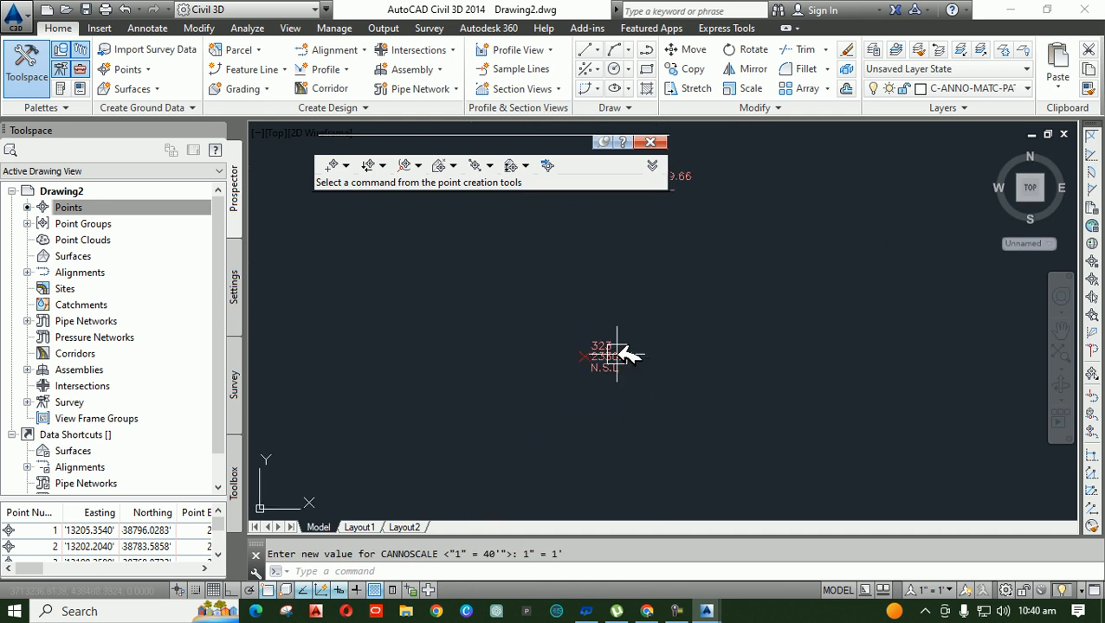
Examine the markers and the number, elevation and description labels of individual survey points along the road strip.
scroll(602, 382, "up", 4)
left_click(475, 365)
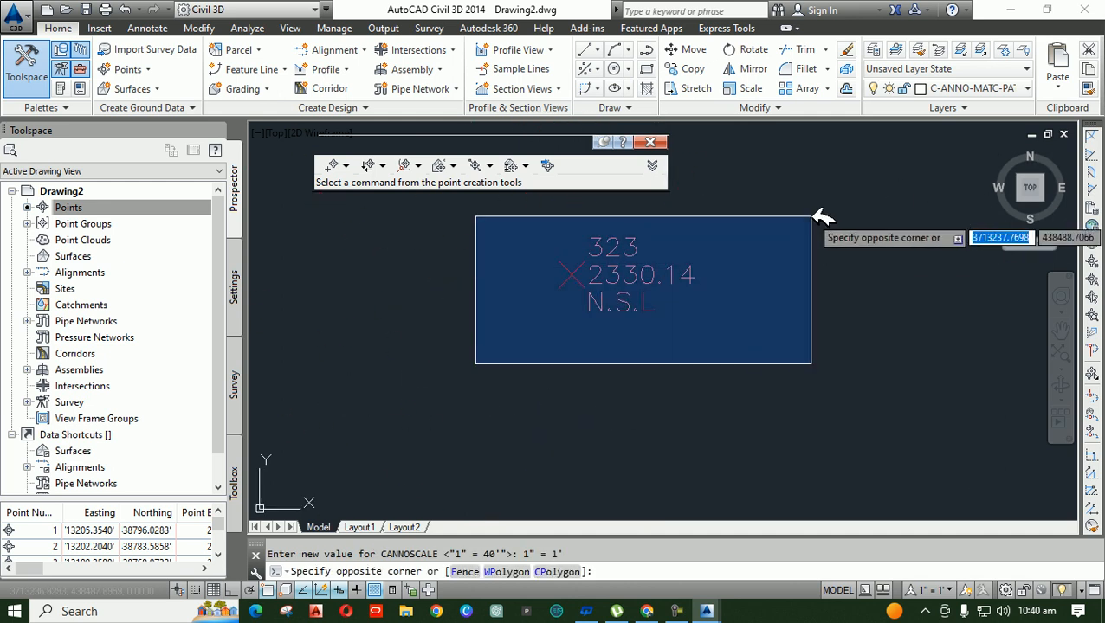
left_click(375, 407)
scroll(591, 241, "up", 4)
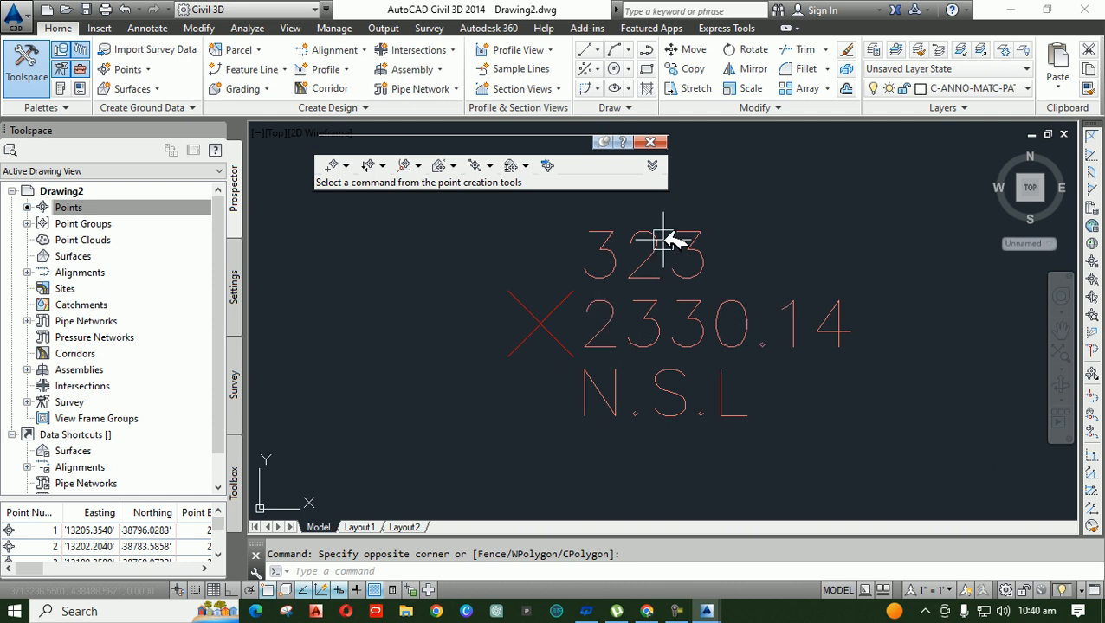
mouse_move(531, 324)
scroll(651, 312, "down", 10)
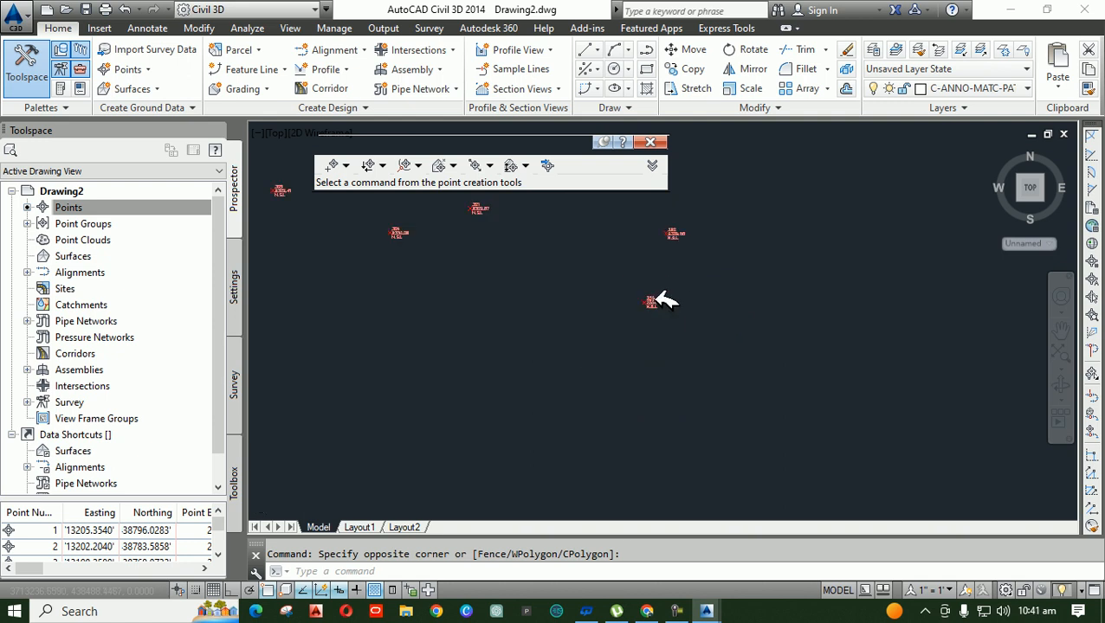
scroll(651, 312, "up", 5)
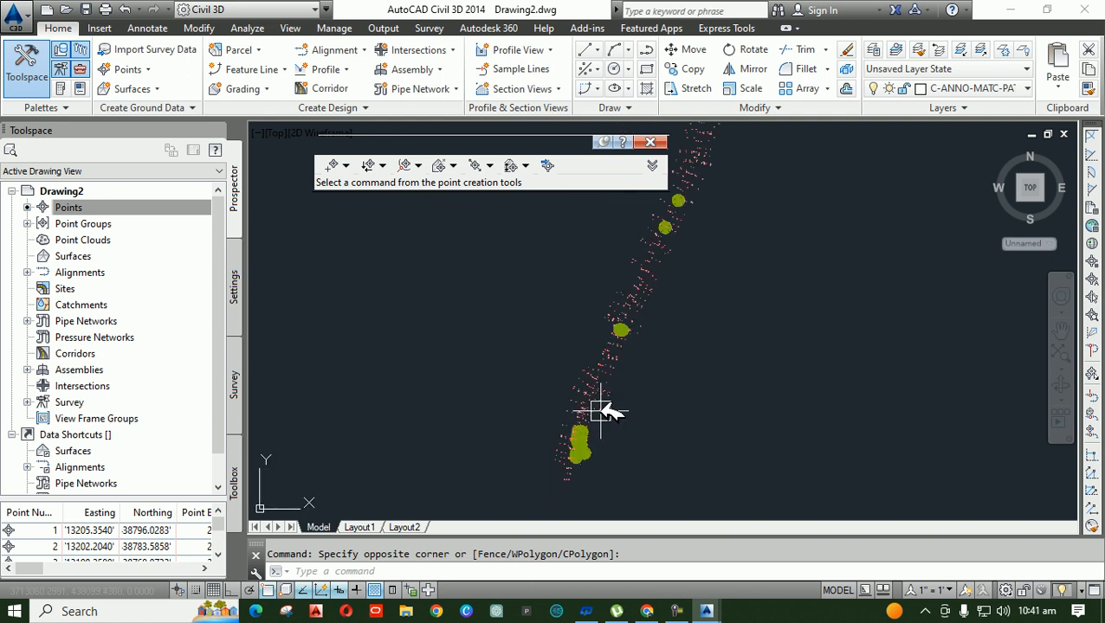
mouse_move(656, 262)
middle_mouse_down()
mouse_move(652, 375)
mouse_move(704, 223)
middle_mouse_up()
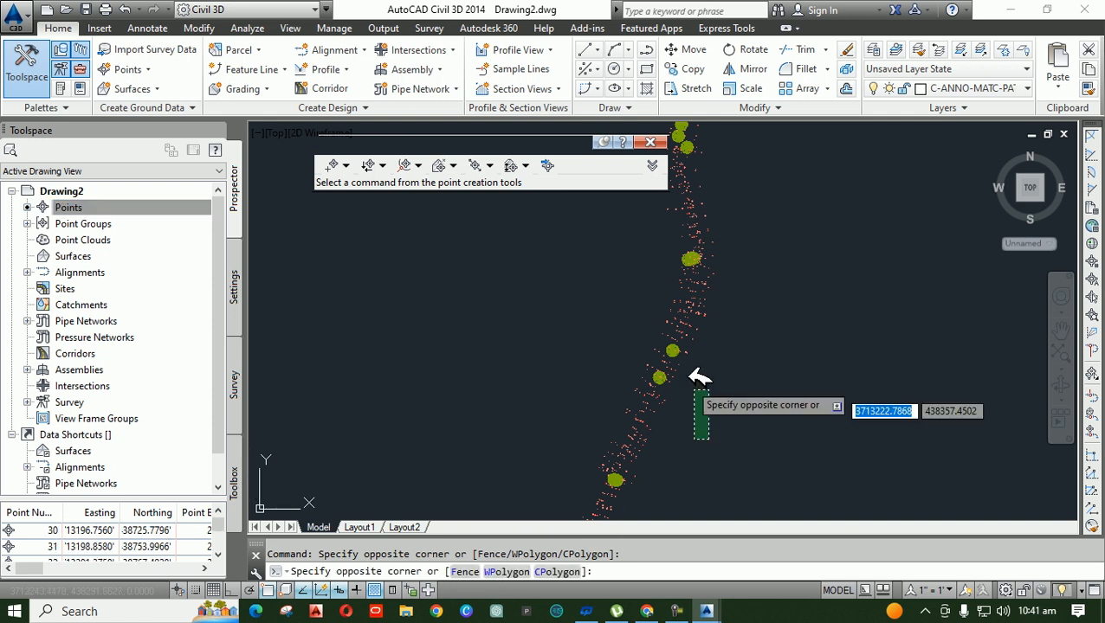
scroll(674, 328, "up", 8)
scroll(853, 352, "up", 10)
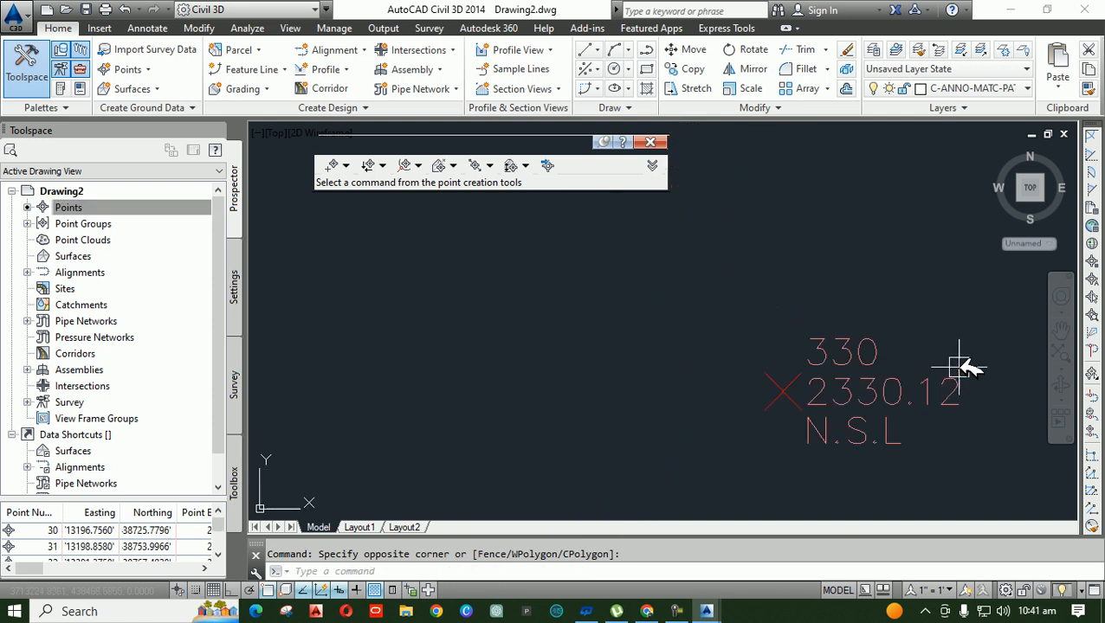
scroll(727, 384, "up", 3)
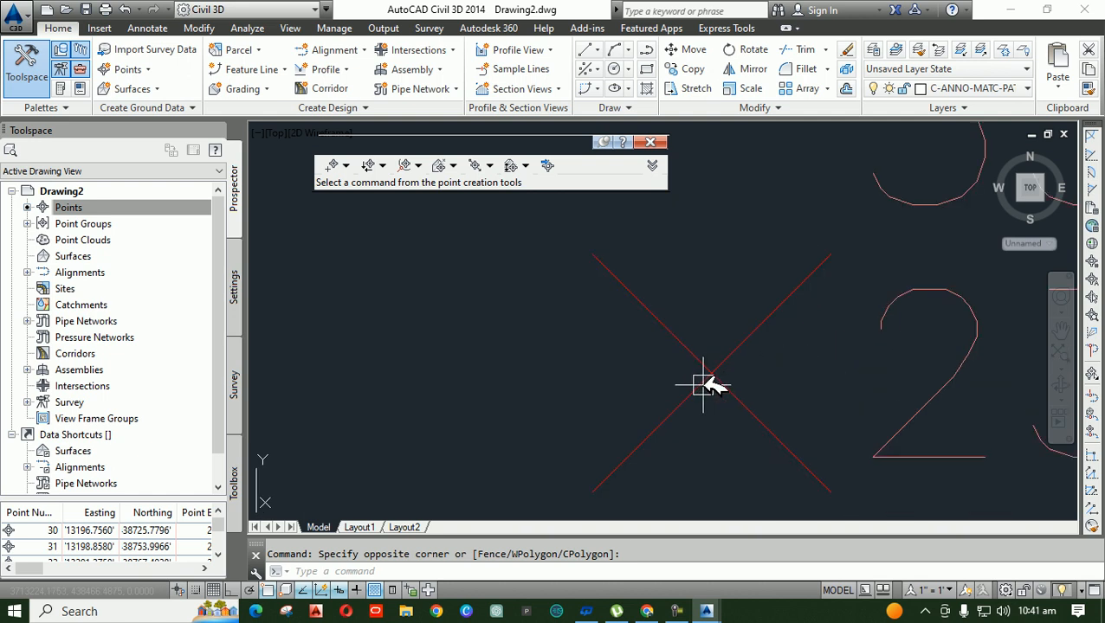
scroll(693, 347, "down", 8)
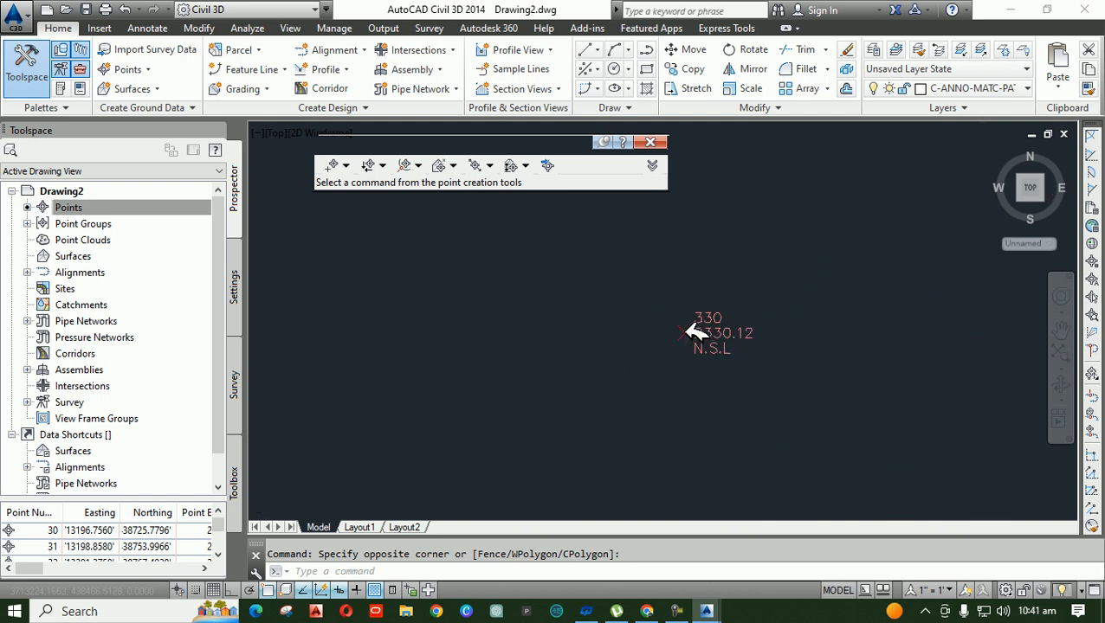
scroll(699, 349, "down", 5)
middle_click_drag(708, 249, 704, 466)
middle_click_drag(703, 291, 688, 424)
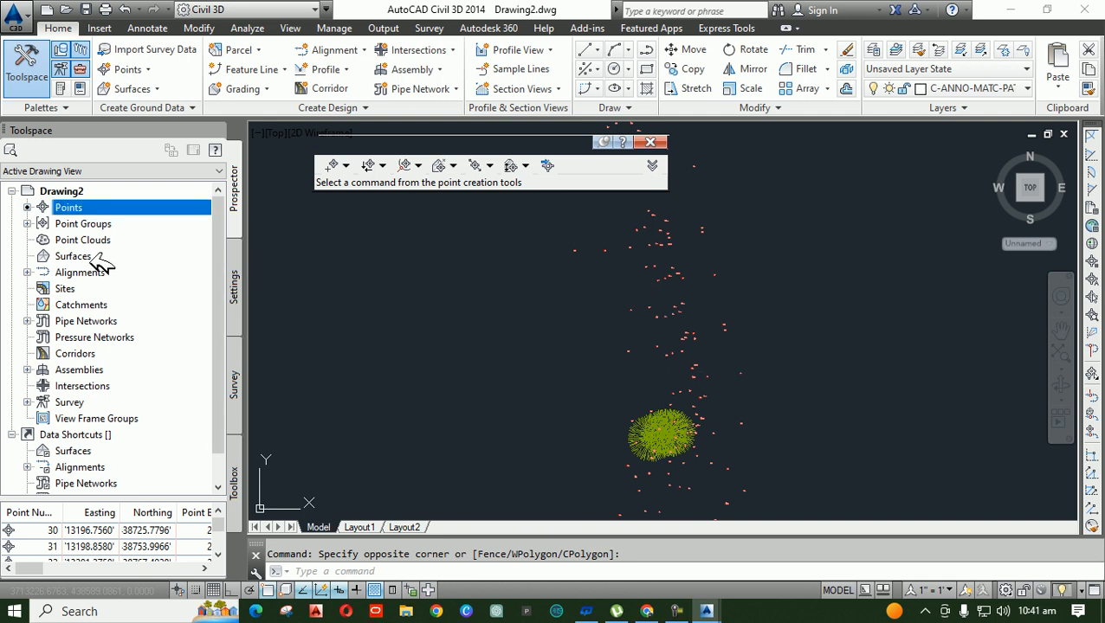
Expand the drawing's point groups and review the groups listed in the Point Groups properties.
left_click(27, 224)
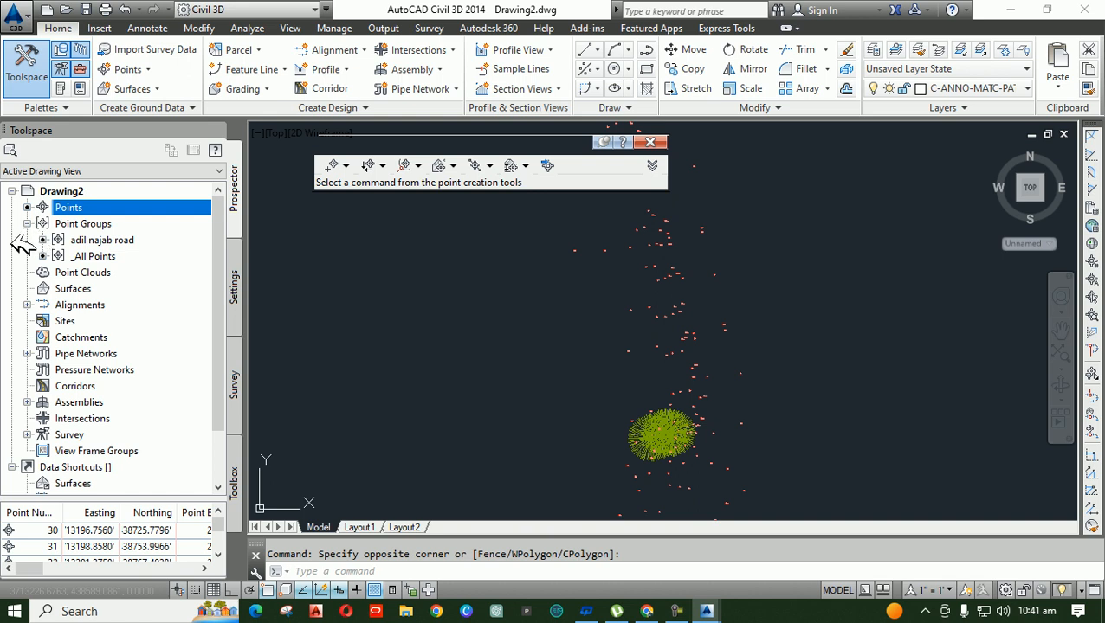
left_click(97, 223)
right_click(100, 225)
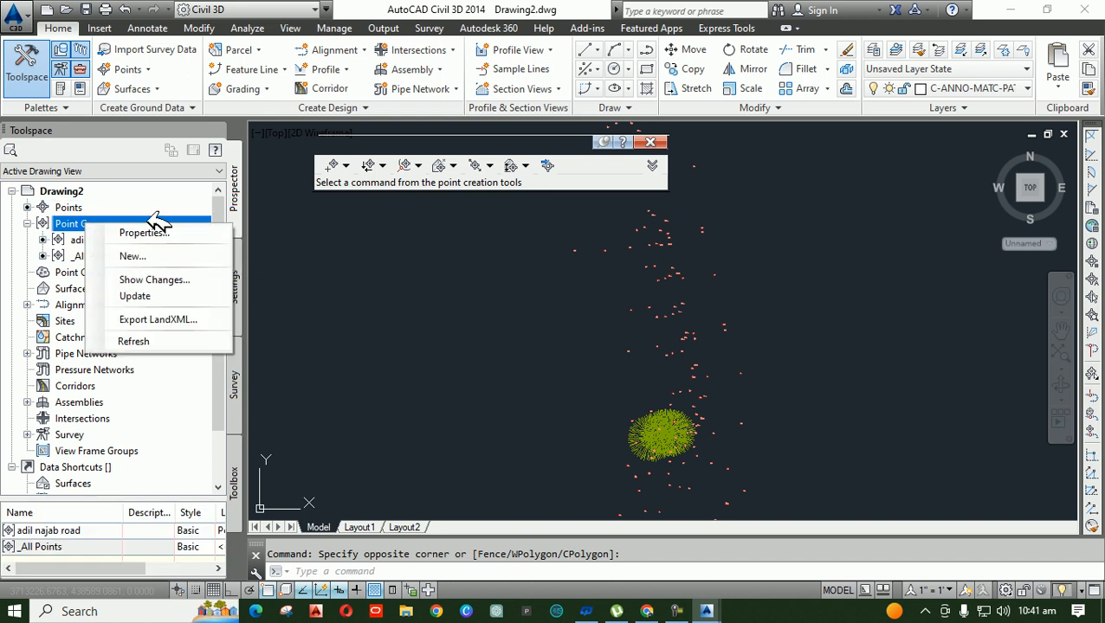
left_click(154, 234)
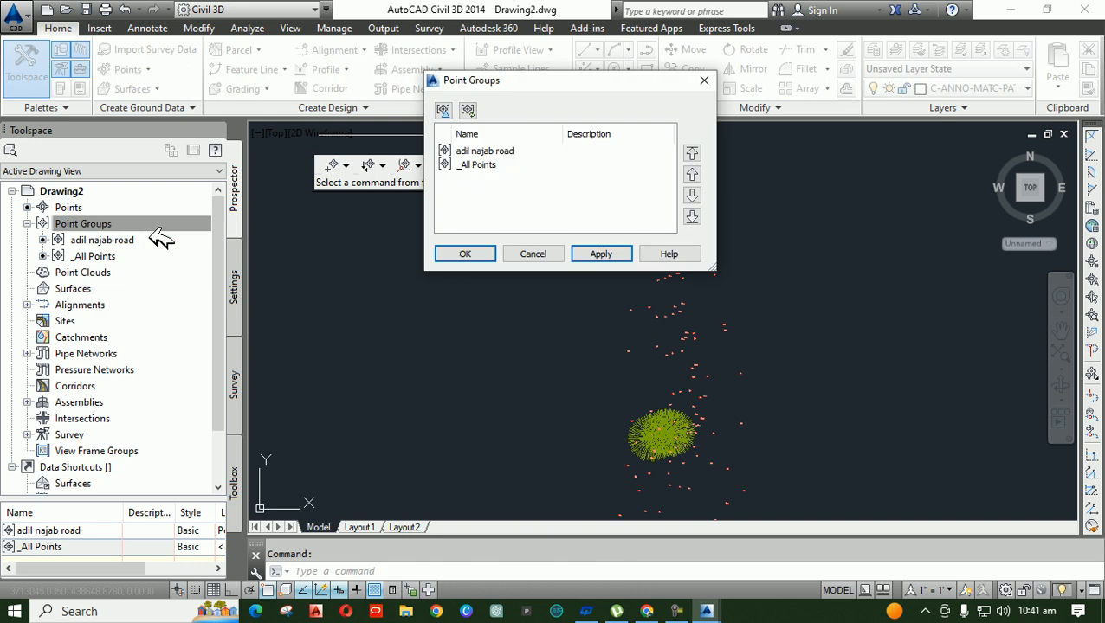
left_click(705, 81)
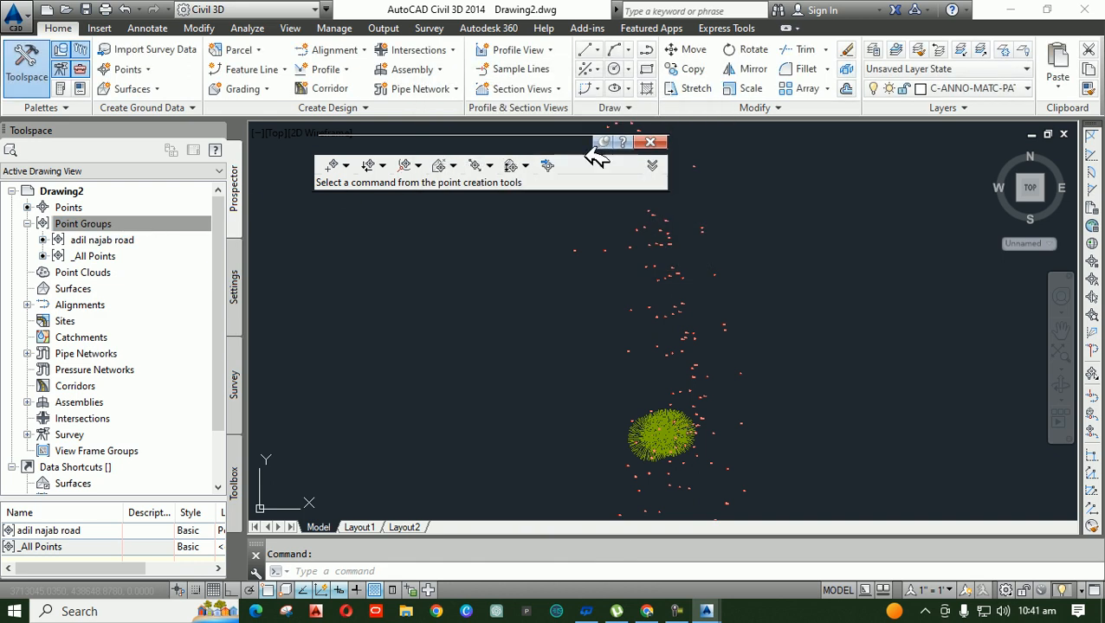
left_click(91, 207)
right_click(94, 208)
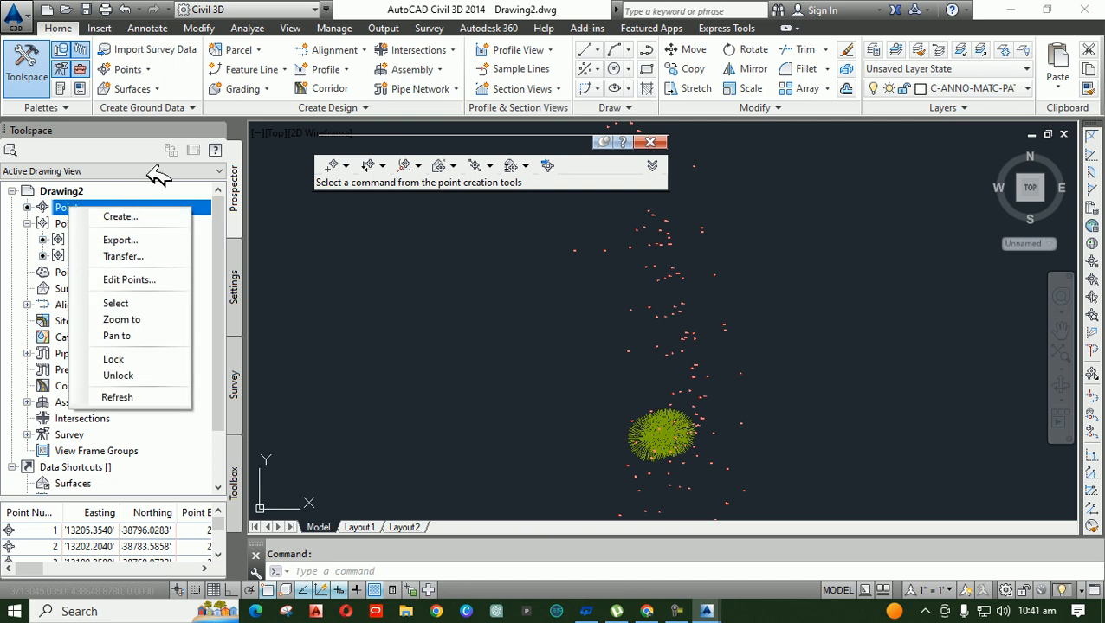
left_click(156, 178)
left_click(140, 274)
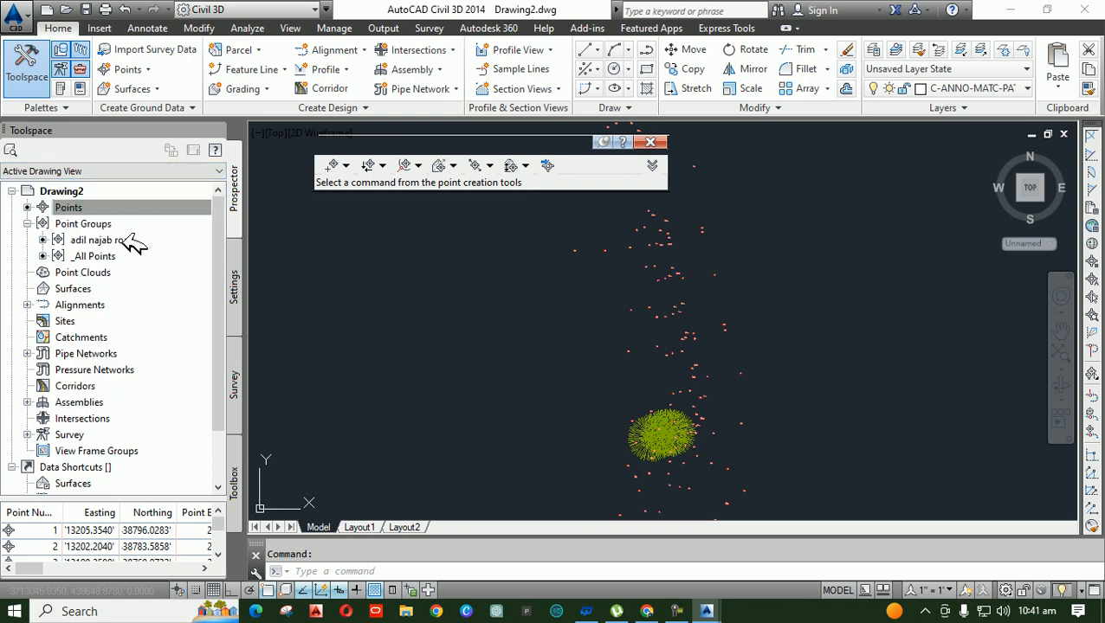
Set the road point group's default point style to Benchmark and inspect the markers at the points.
left_click(97, 240)
right_click(143, 241)
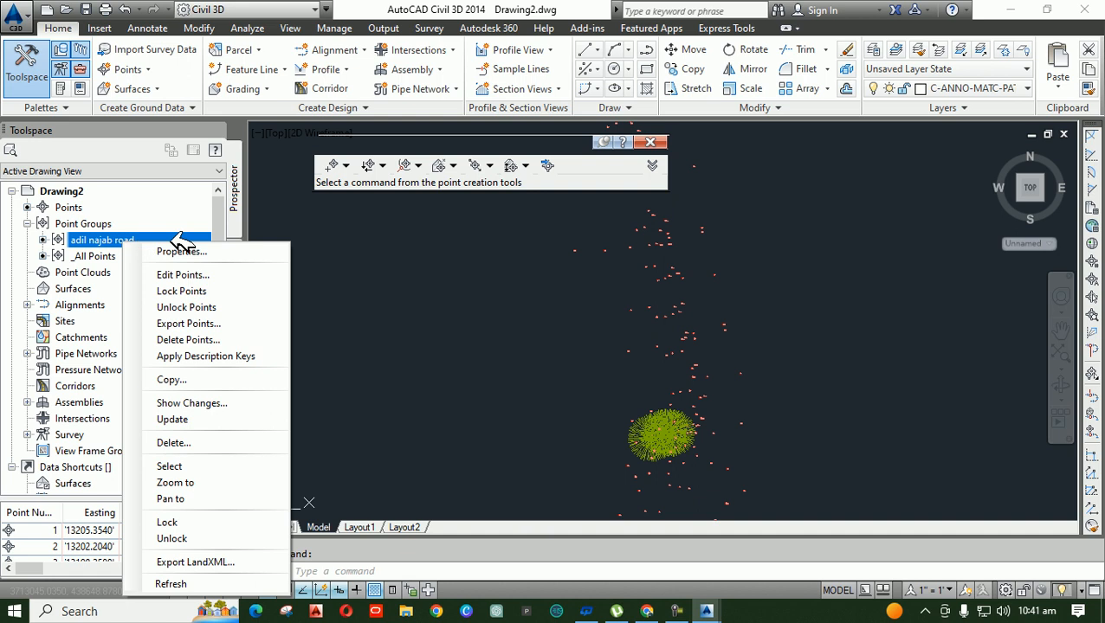
left_click(181, 251)
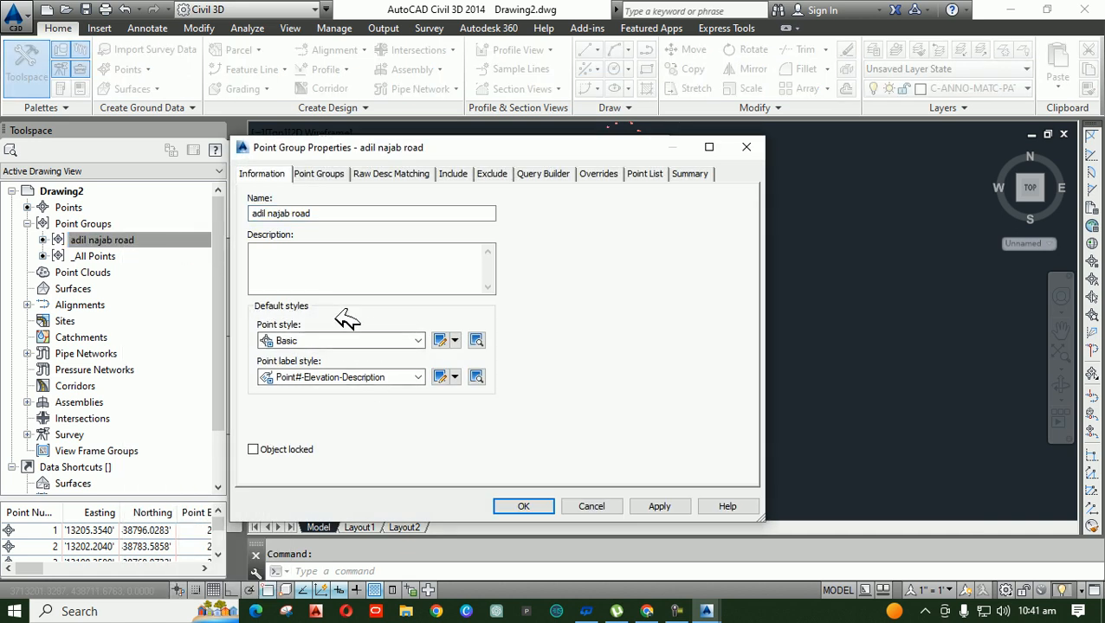
mouse_move(407, 148)
left_mouse_down()
mouse_move(538, 258)
mouse_move(637, 594)
mouse_move(584, 274)
mouse_move(487, 198)
left_mouse_up()
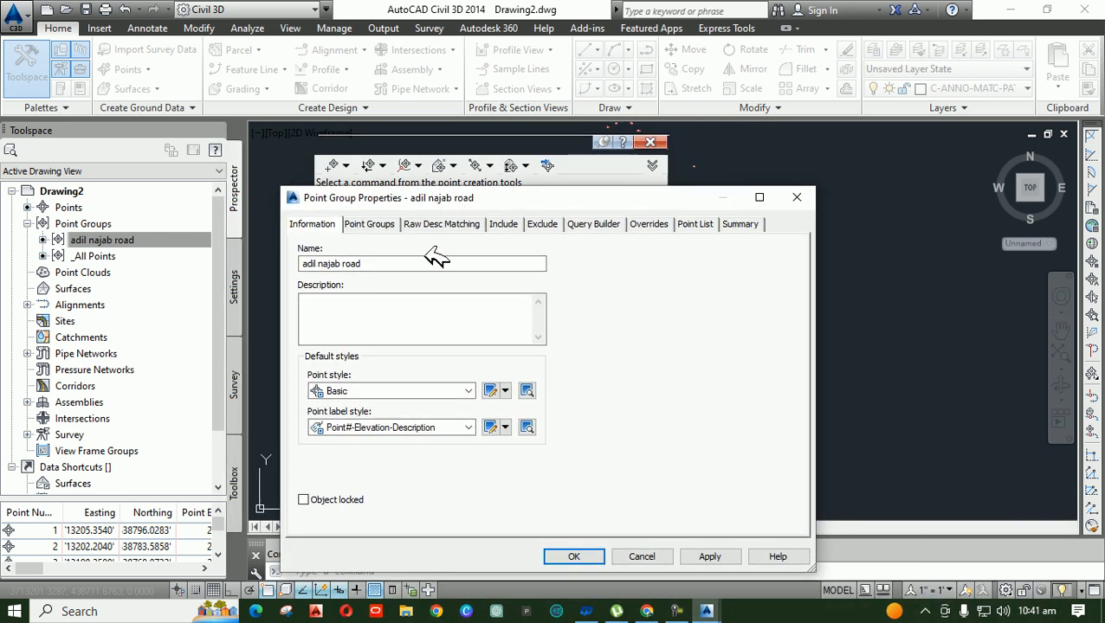
left_click(421, 389)
left_click(379, 416)
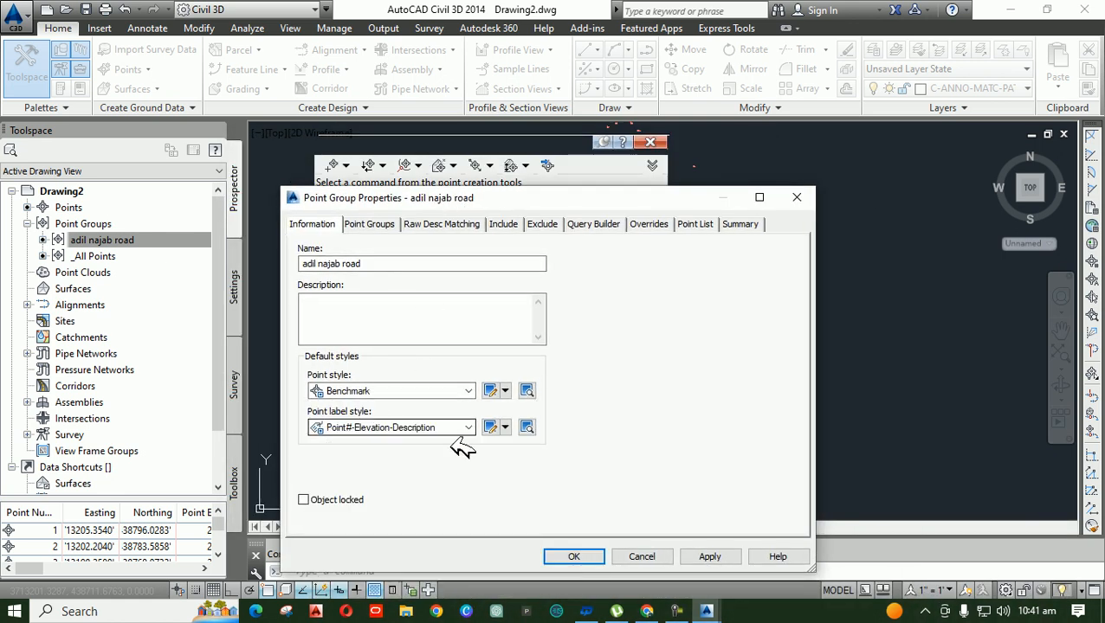
left_click(736, 559)
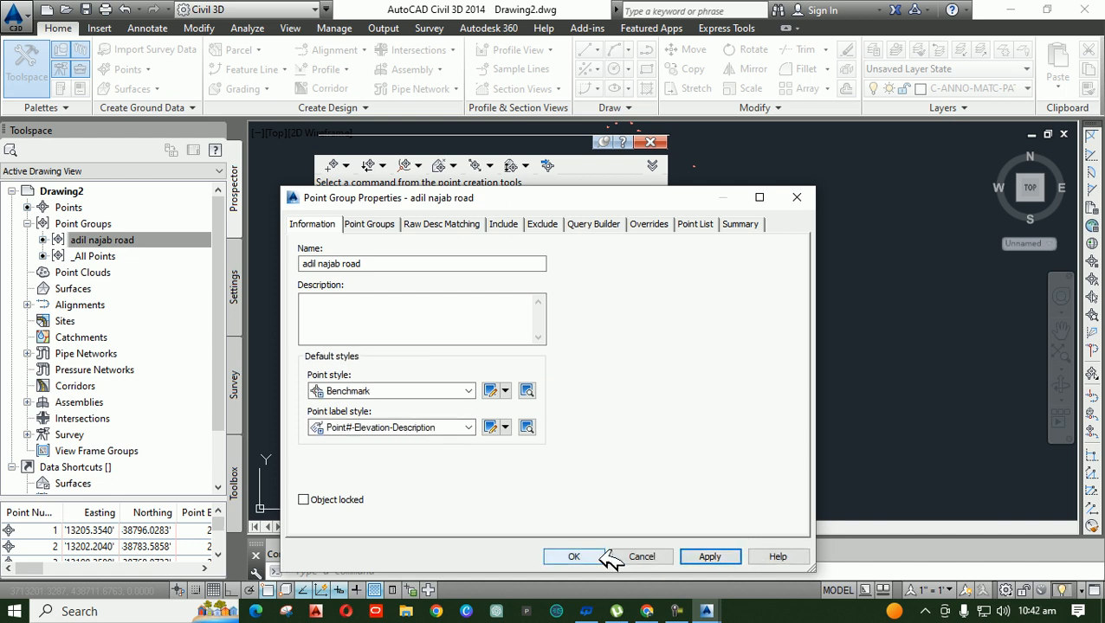
left_click(599, 558)
scroll(727, 347, "up", 6)
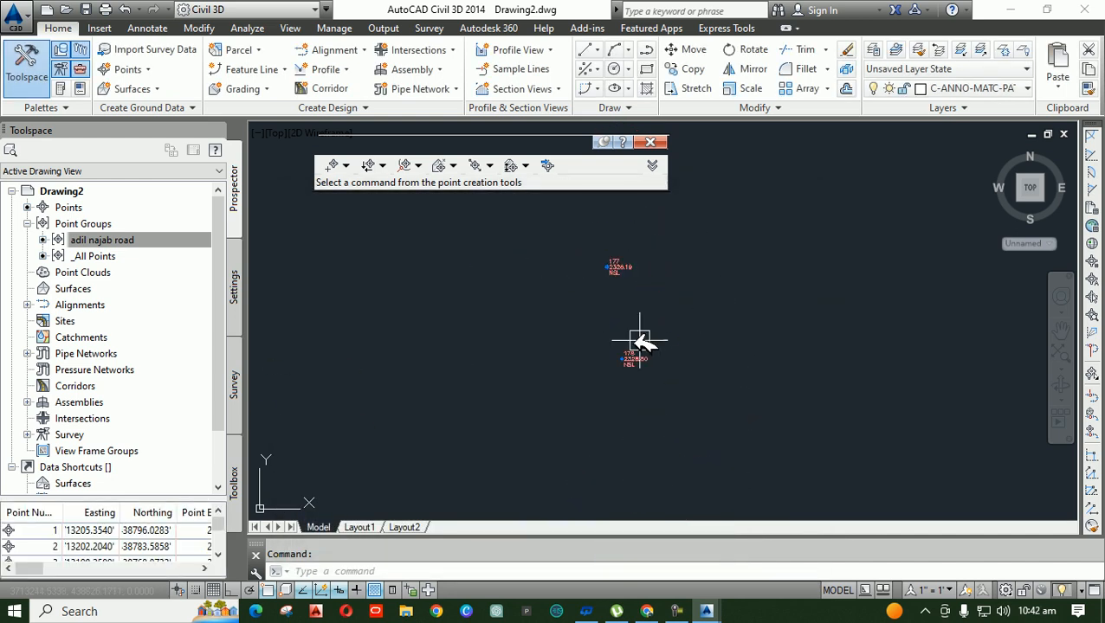
scroll(617, 357, "up", 4)
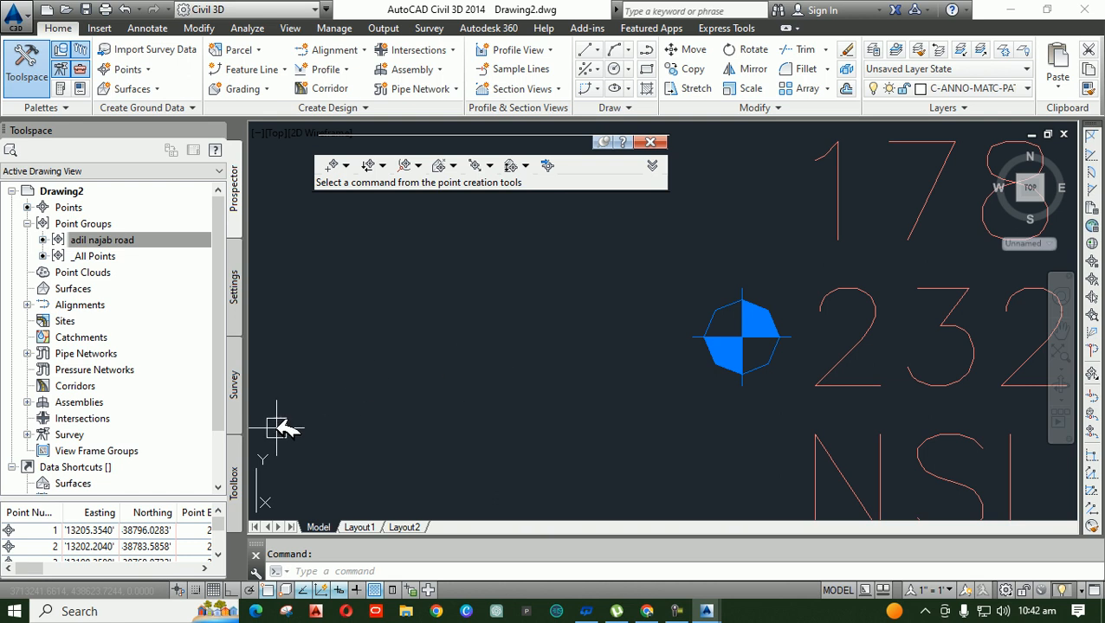
Return the road point group's default point style to Basic and apply it.
right_click(114, 240)
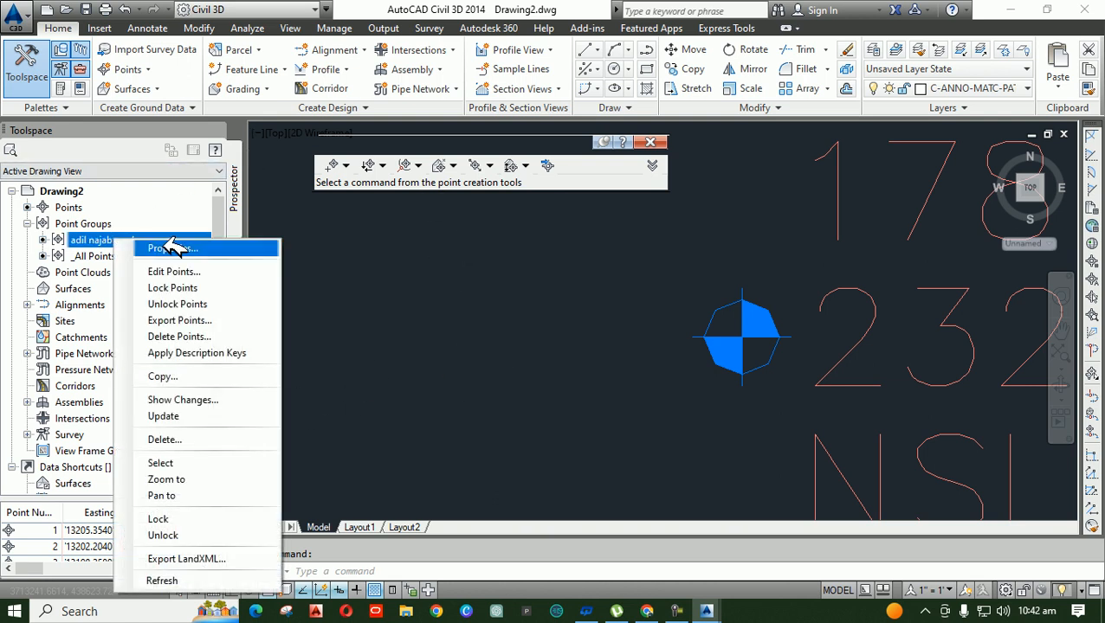
left_click(227, 247)
left_click(491, 390)
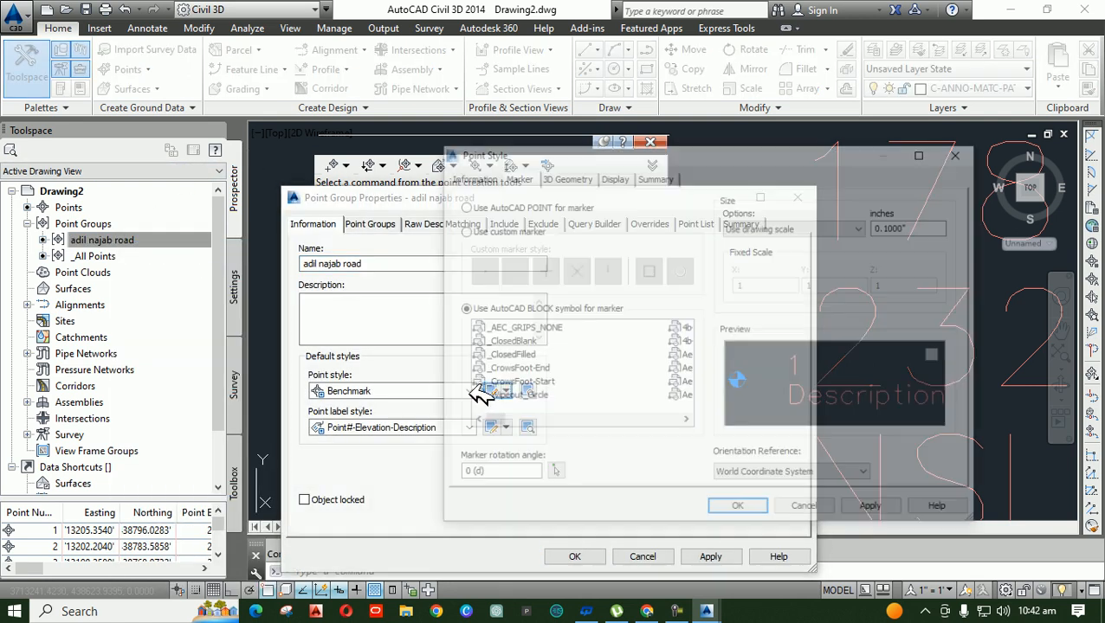
left_click(959, 153)
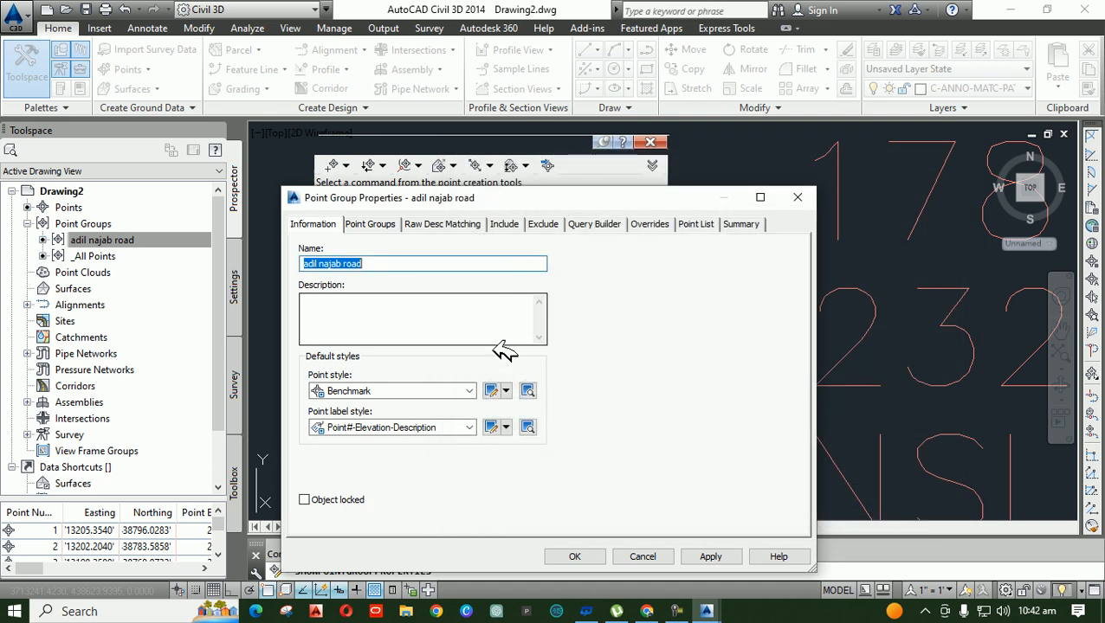
left_click(468, 390)
scroll(433, 424, "up", 1)
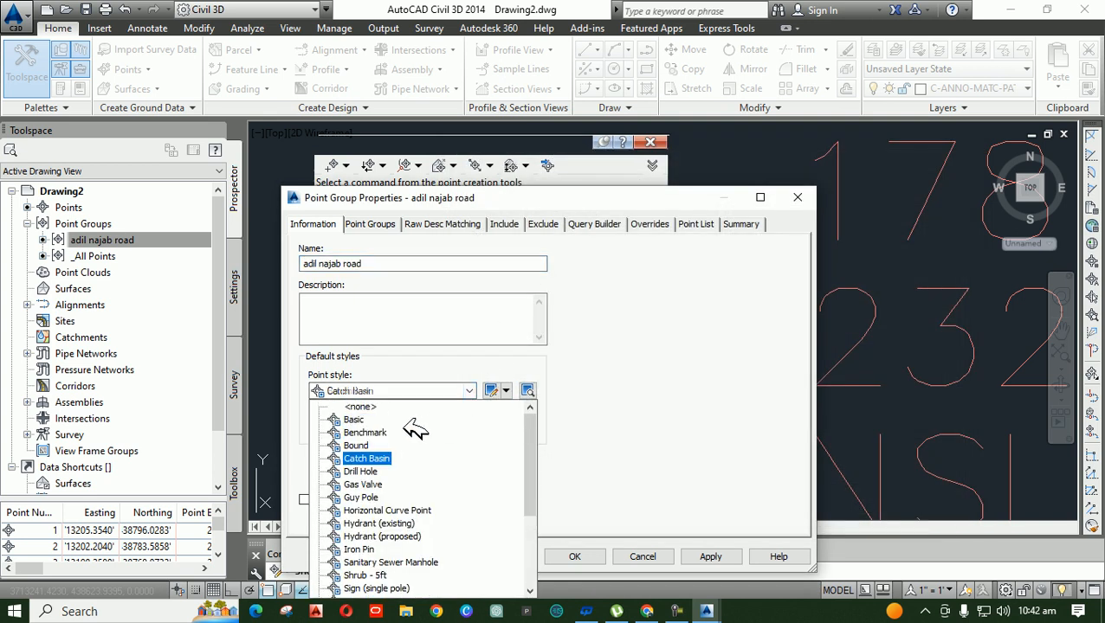
left_click(359, 417)
left_click(719, 558)
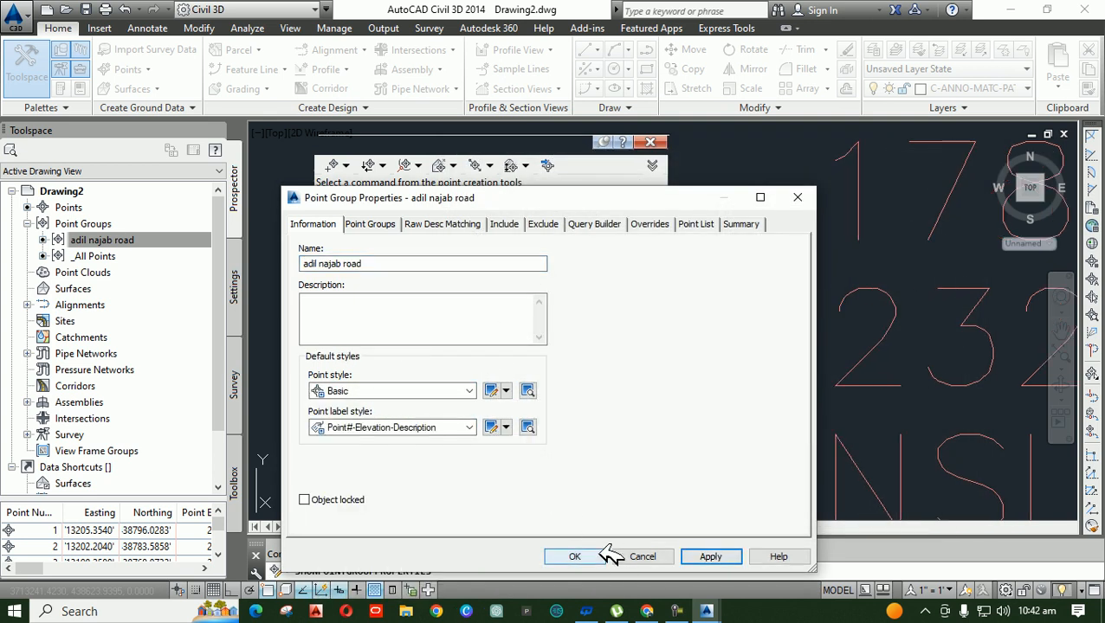
left_click(597, 557)
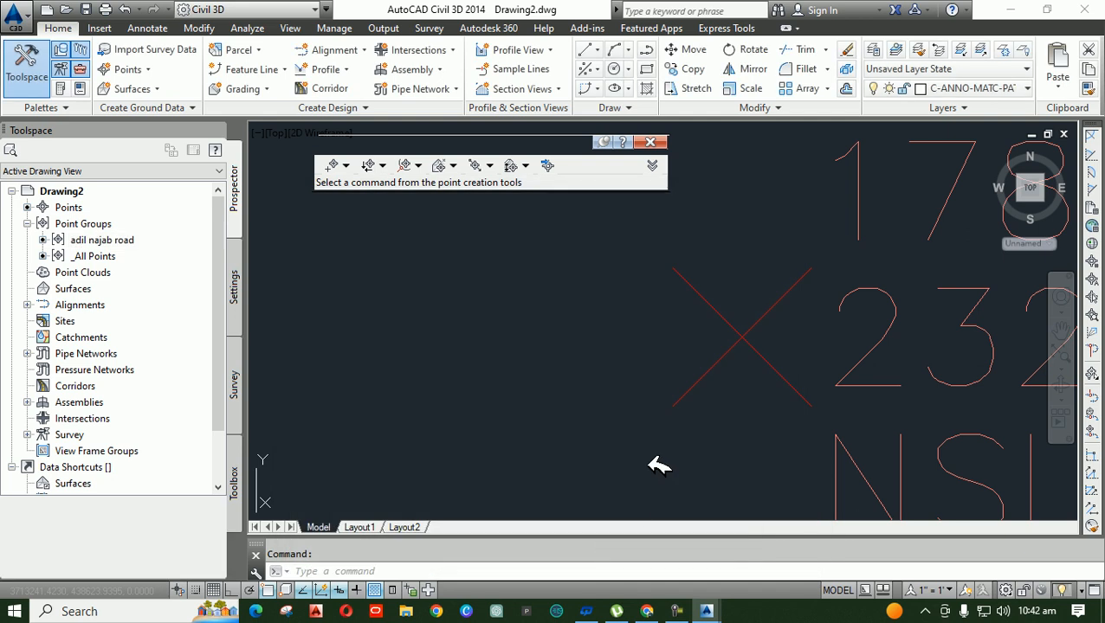
Apply the Benchmark point style to the road point group again and check the markers beside the point labels.
right_click(134, 242)
left_click(169, 247)
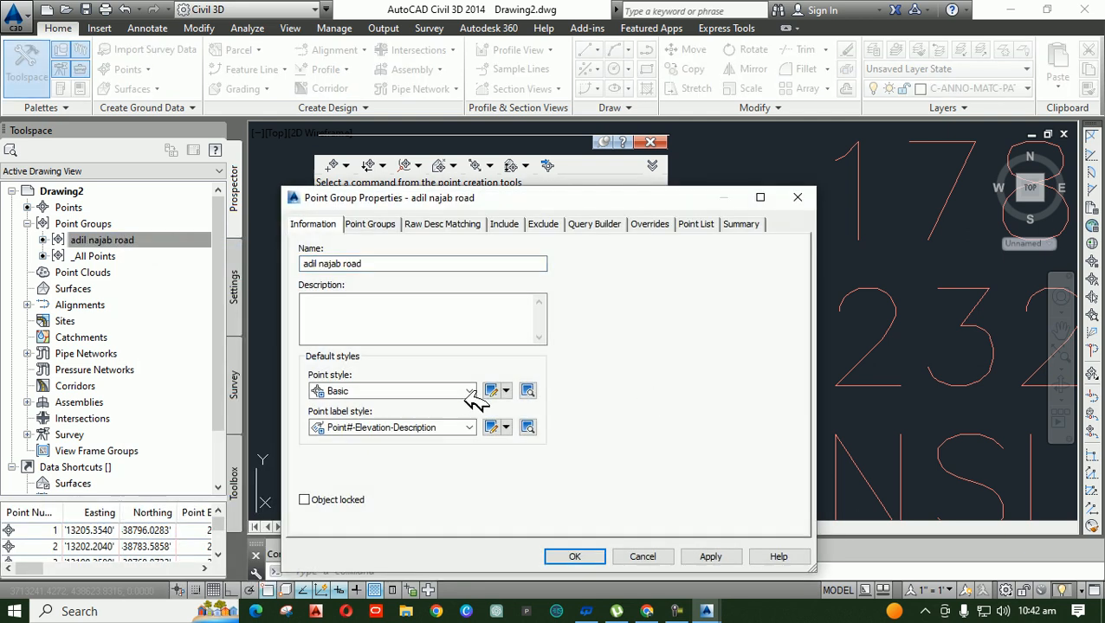
left_click(466, 391)
left_click(349, 418)
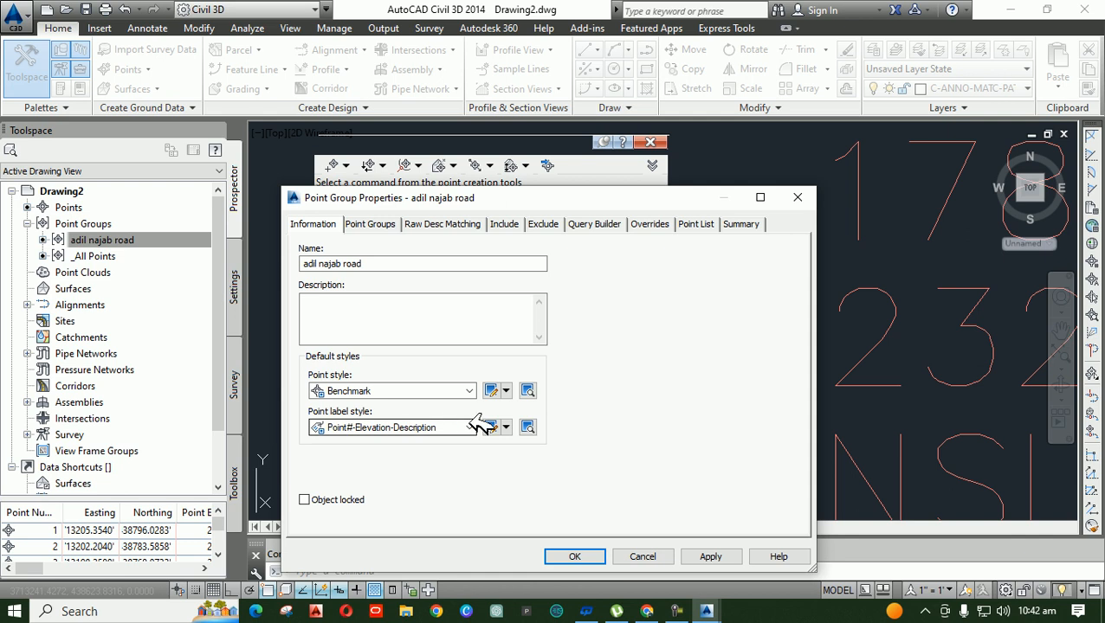
left_click(710, 557)
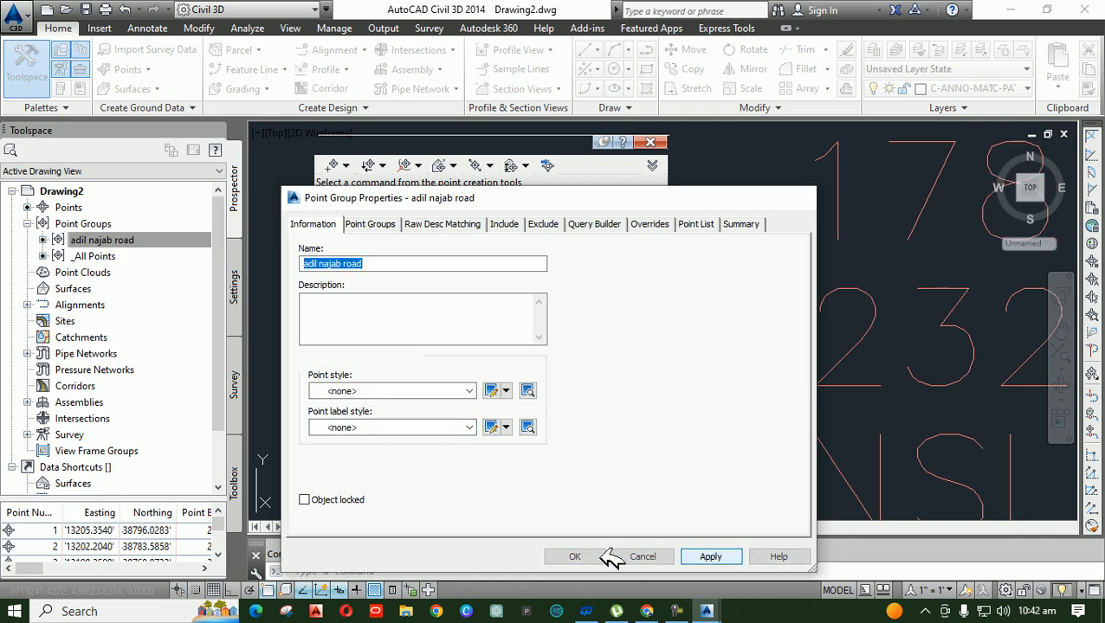
left_click(598, 556)
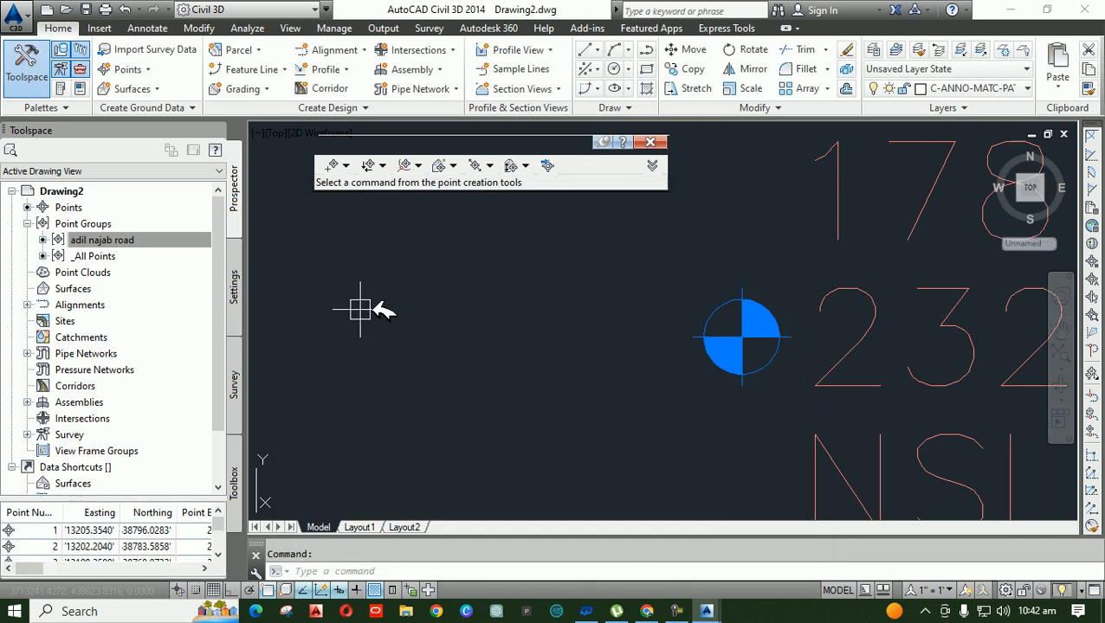
scroll(329, 299, "down", 3)
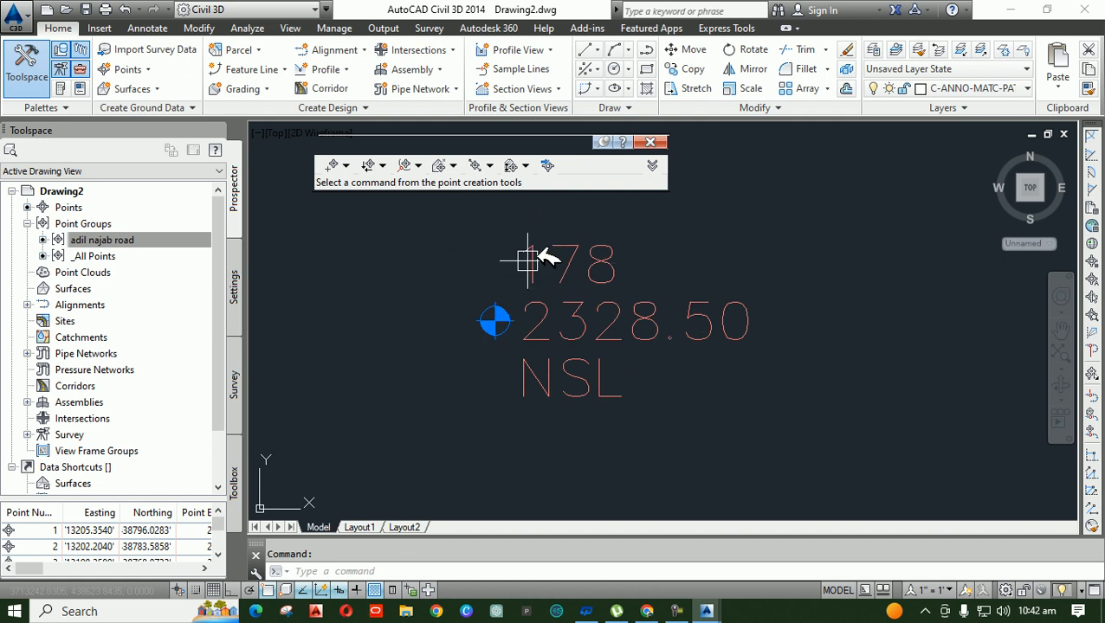
mouse_move(500, 324)
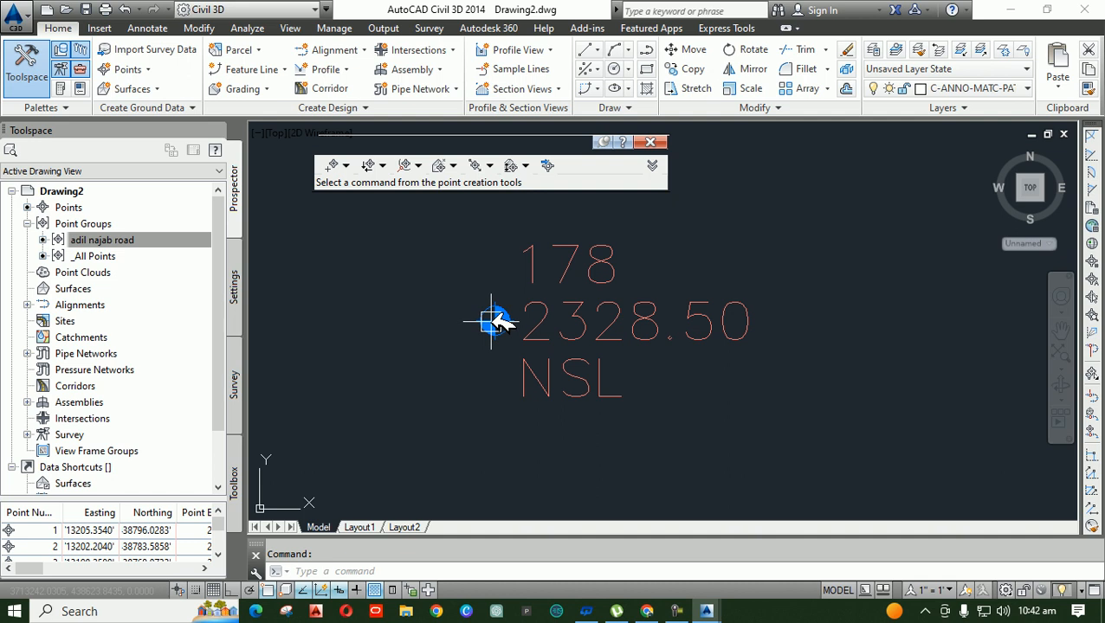
scroll(637, 316, "down", 5)
scroll(641, 320, "down", 3)
scroll(605, 269, "up", 5)
scroll(588, 269, "up", 5)
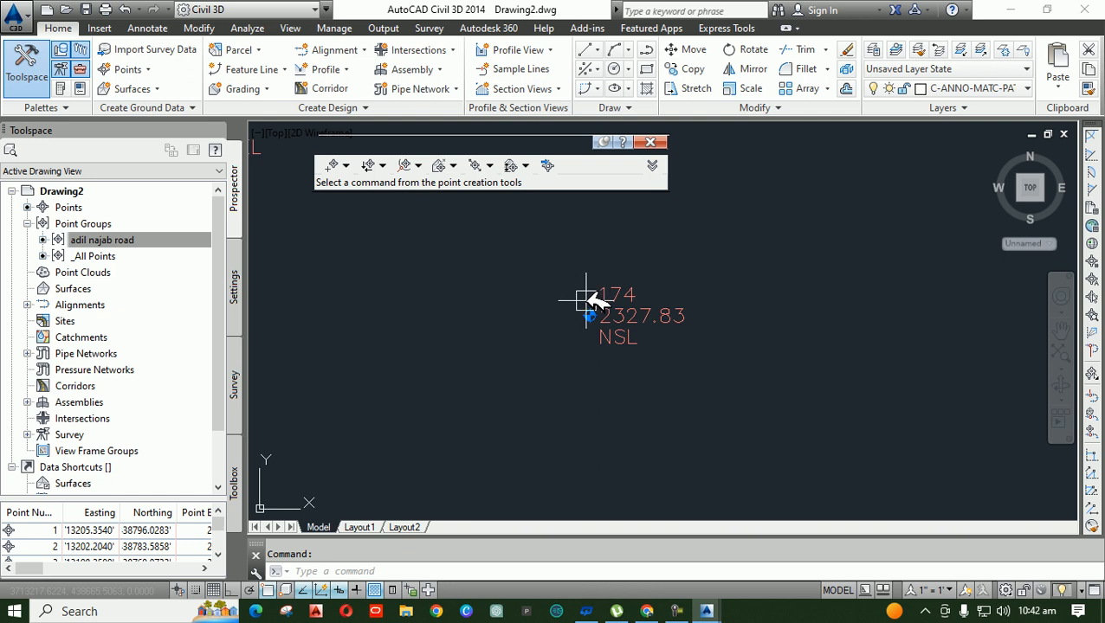
Inspect the Benchmark marker and the number, elevation and description lines of the label at point 174.
scroll(525, 310, "up", 2)
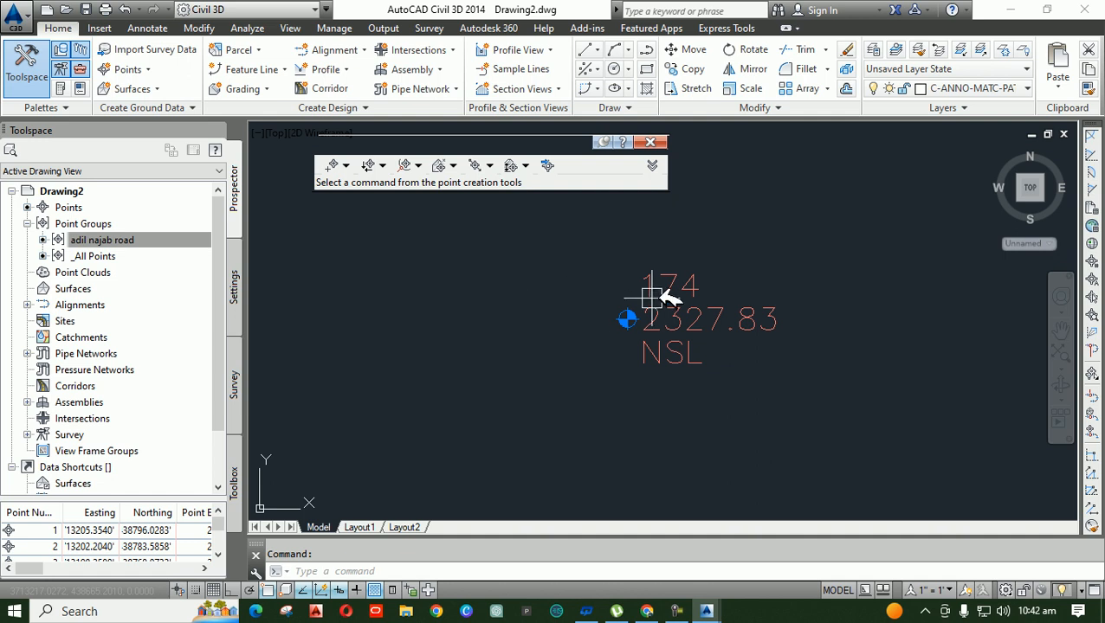
scroll(716, 313, "up", 2)
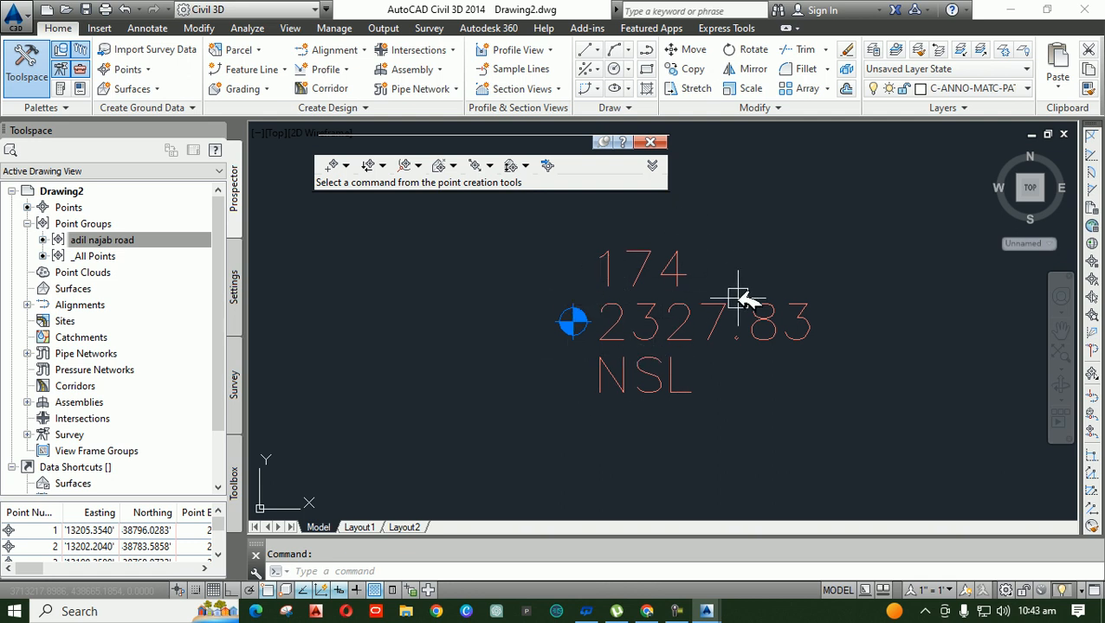
scroll(632, 325, "up", 1)
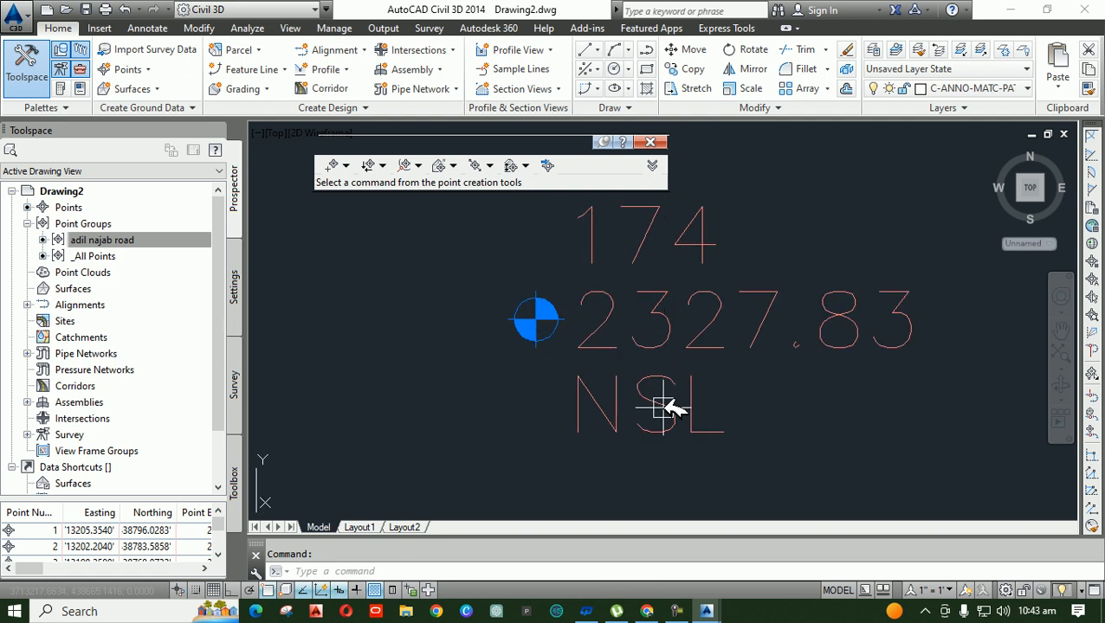
scroll(600, 328, "down", 2)
scroll(631, 303, "up", 2)
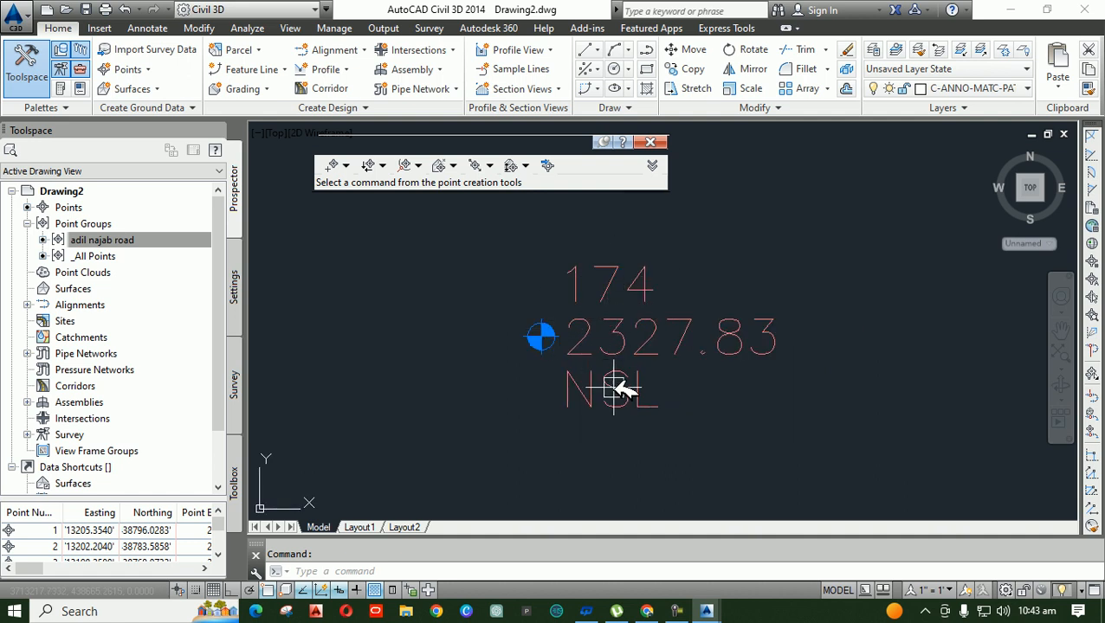
Set the road point group's point label style to <none> and inspect the markers without labels.
left_click(156, 242)
right_click(157, 243)
left_click(212, 248)
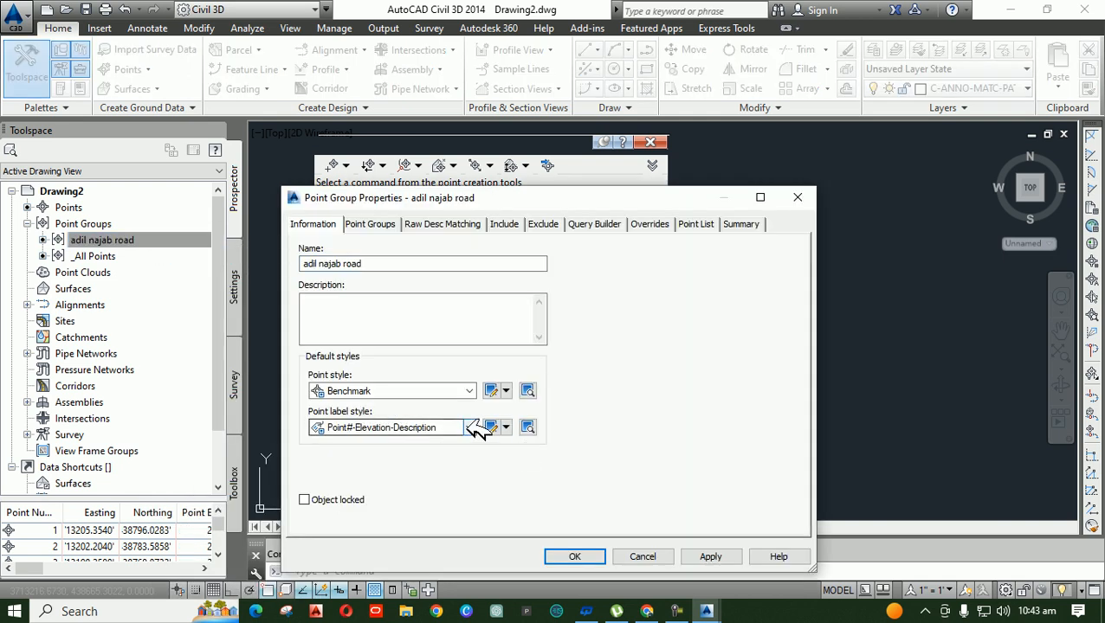
left_click(472, 428)
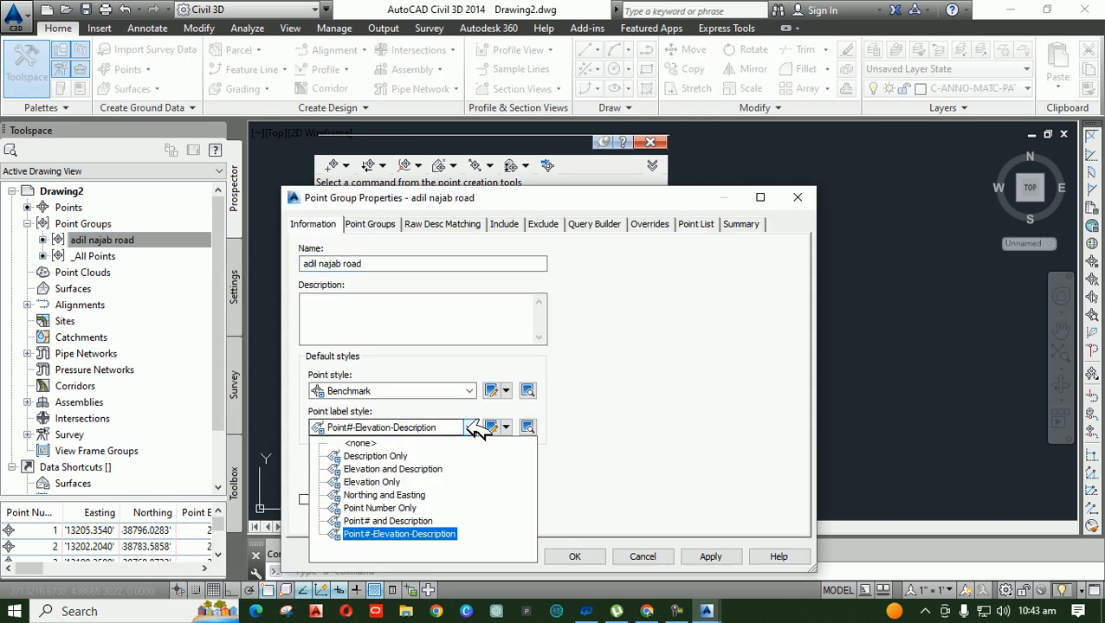
left_click(372, 445)
left_click(597, 557)
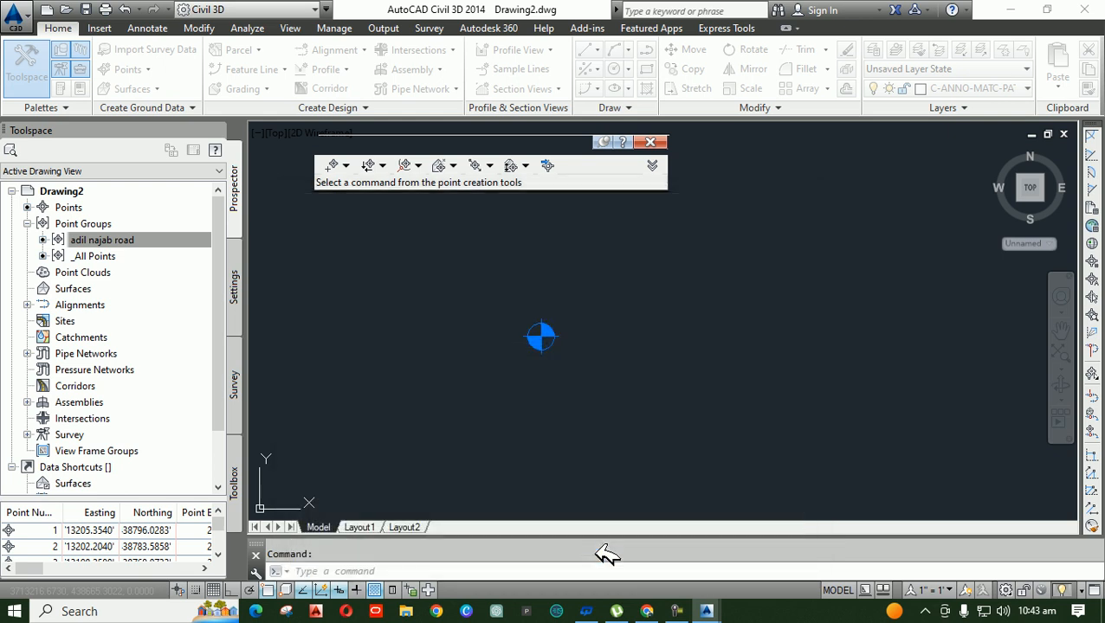
scroll(672, 353, "down", 5)
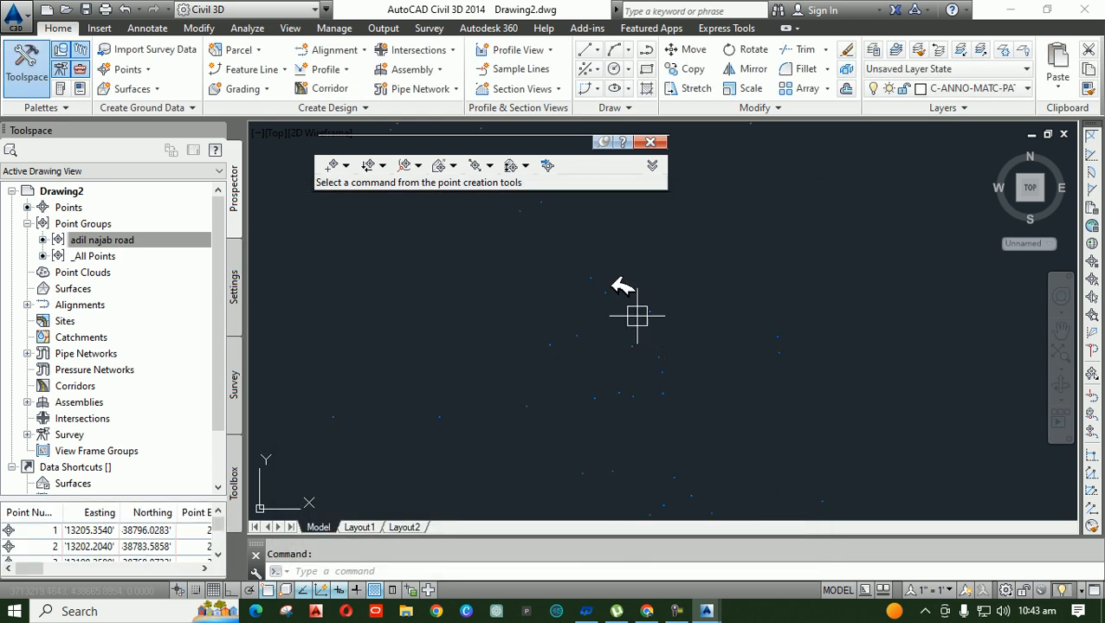
scroll(591, 258, "down", 5)
scroll(616, 328, "up", 5)
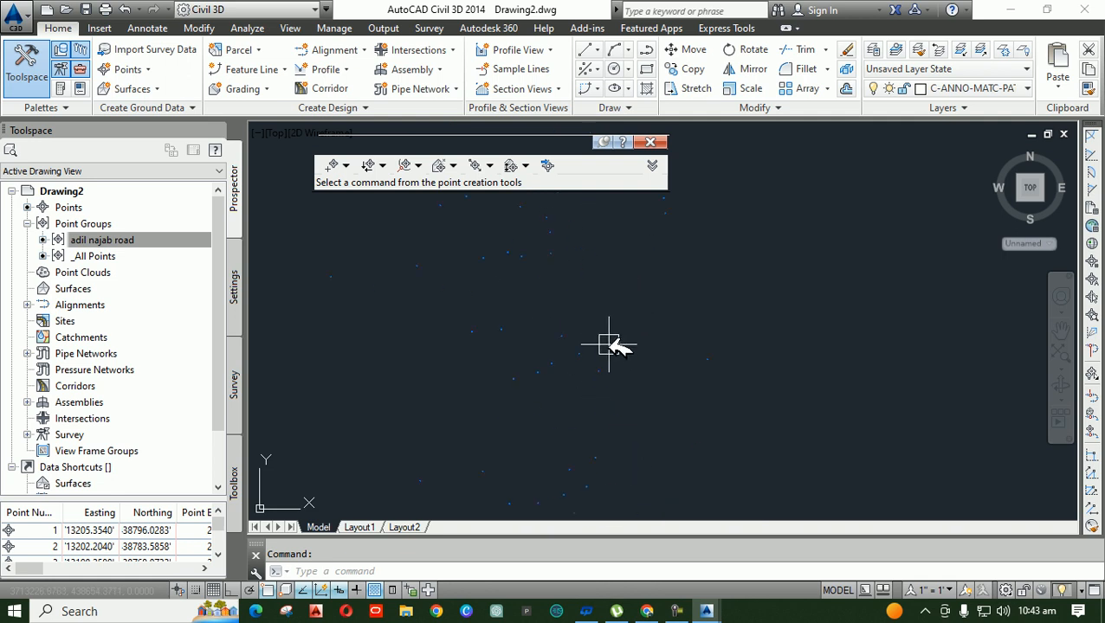
scroll(510, 326, "up", 3)
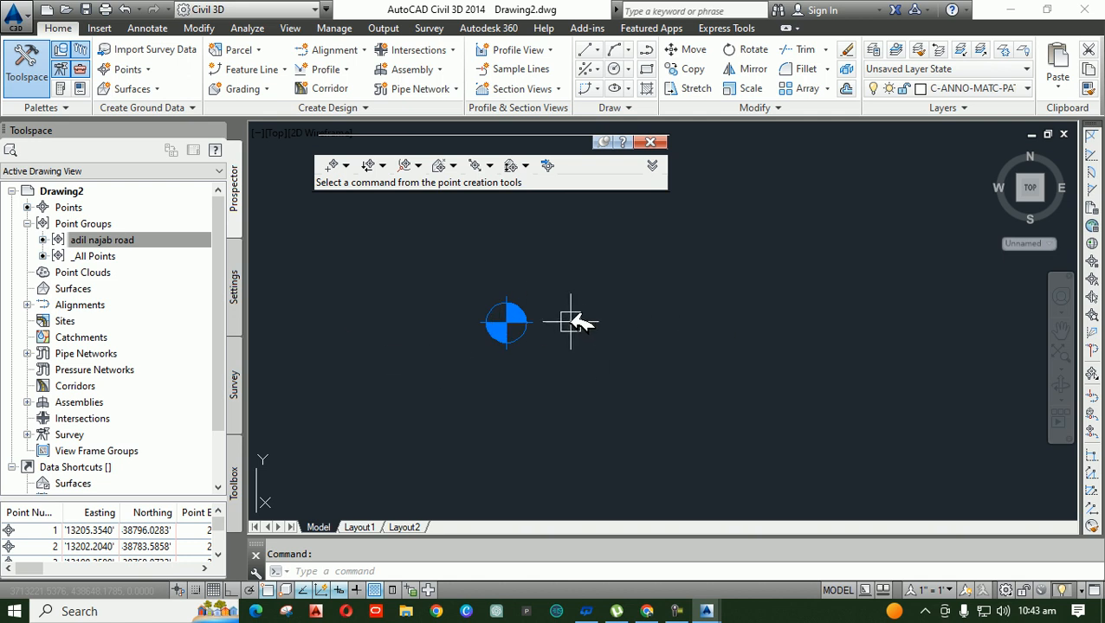
Set the road point group's point label style to Description Only and check the label beside a point.
right_click(152, 240)
left_click(207, 247)
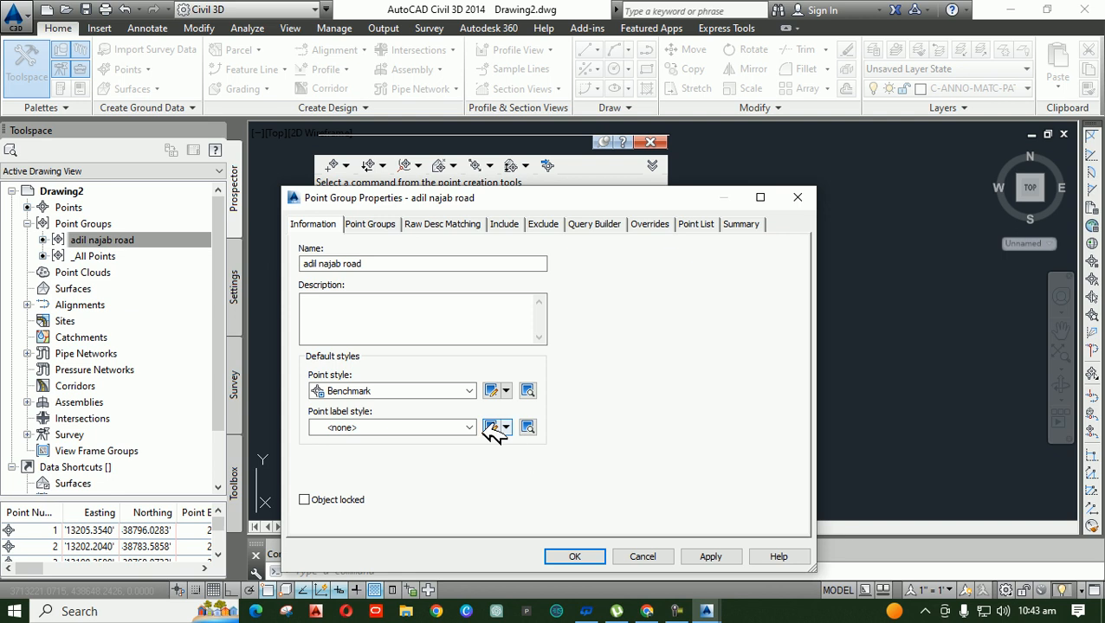
left_click(472, 427)
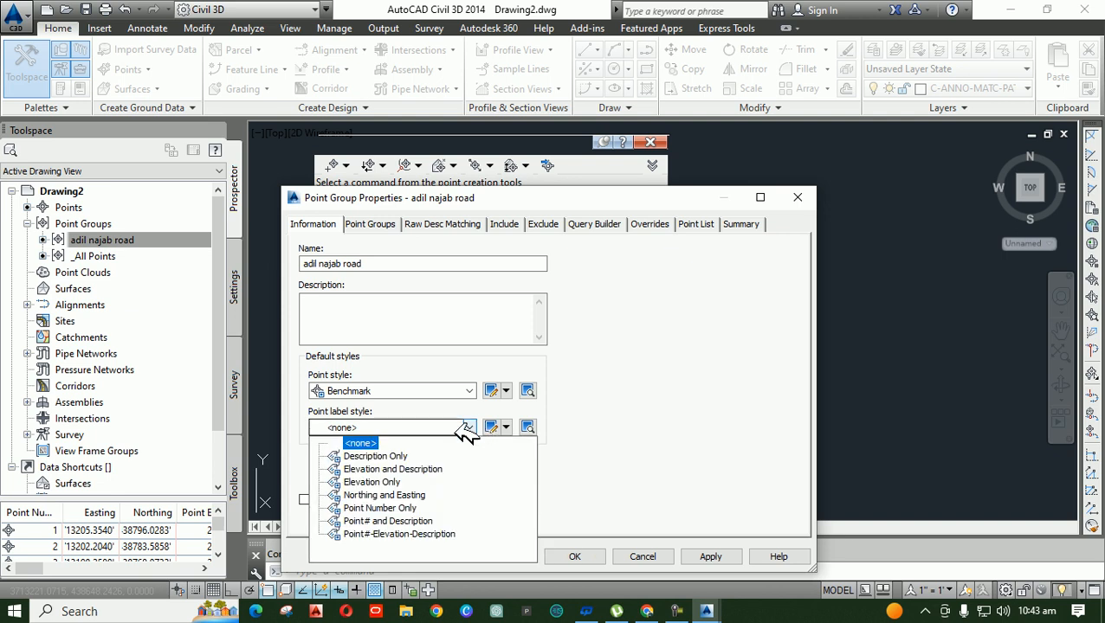
left_click(405, 456)
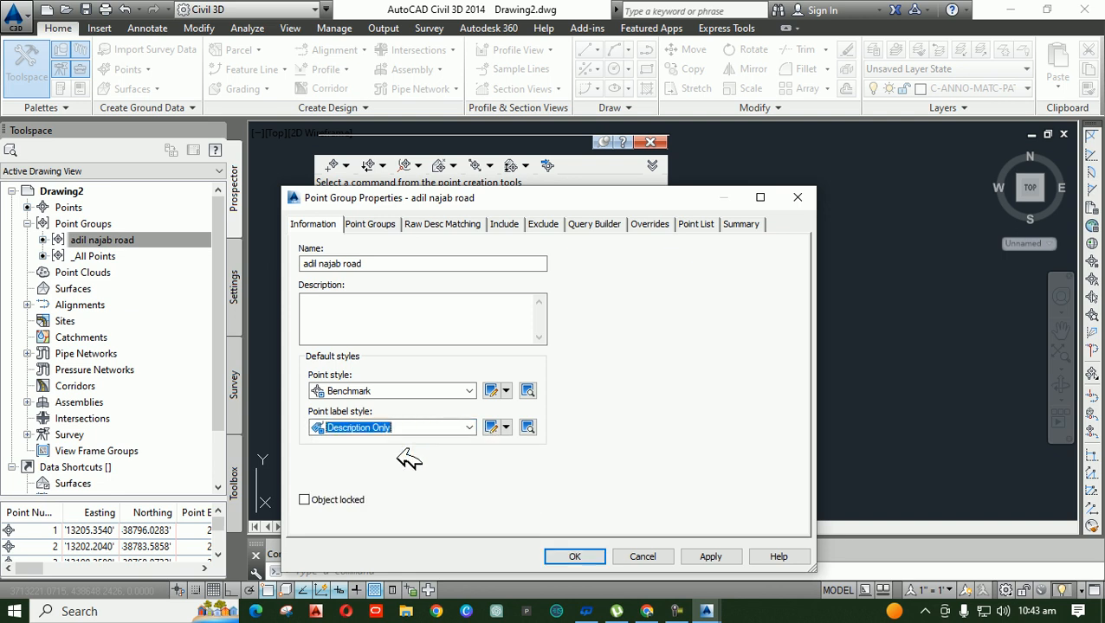
left_click(698, 558)
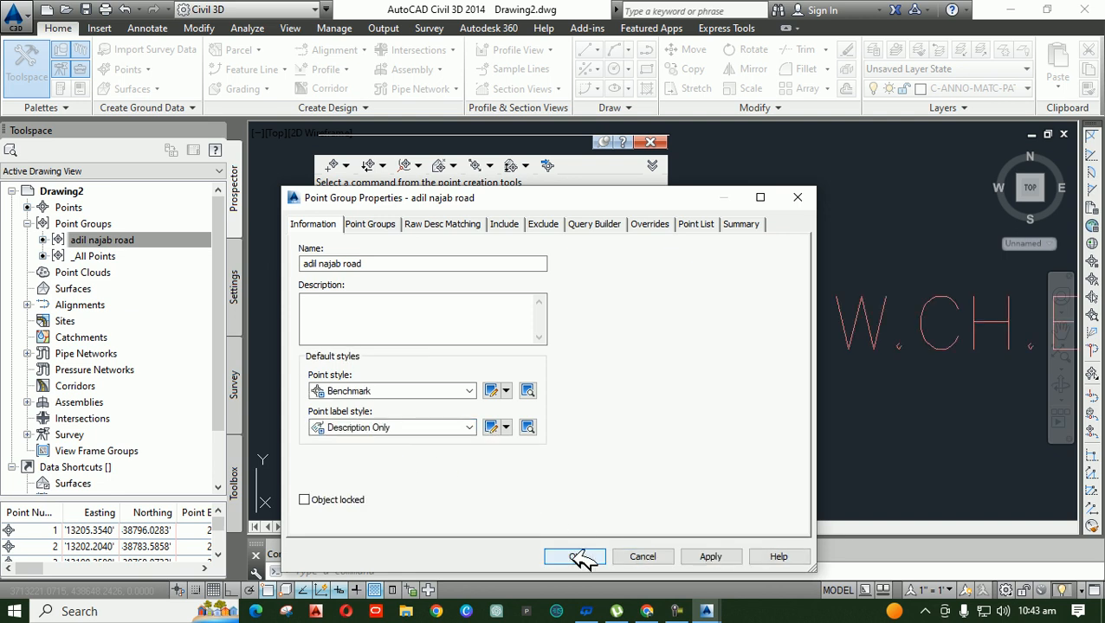
left_click(575, 558)
scroll(591, 395, "down", 5)
scroll(635, 391, "up", 2)
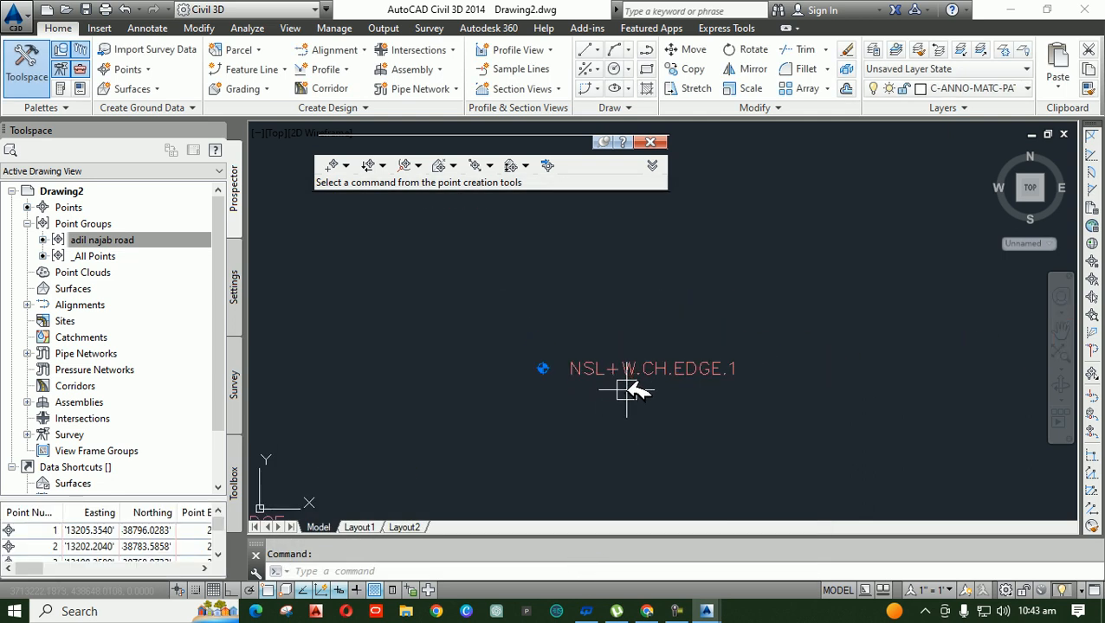
Change the road point group's point label style to Elevation Only and apply it.
left_click(158, 244)
right_click(151, 243)
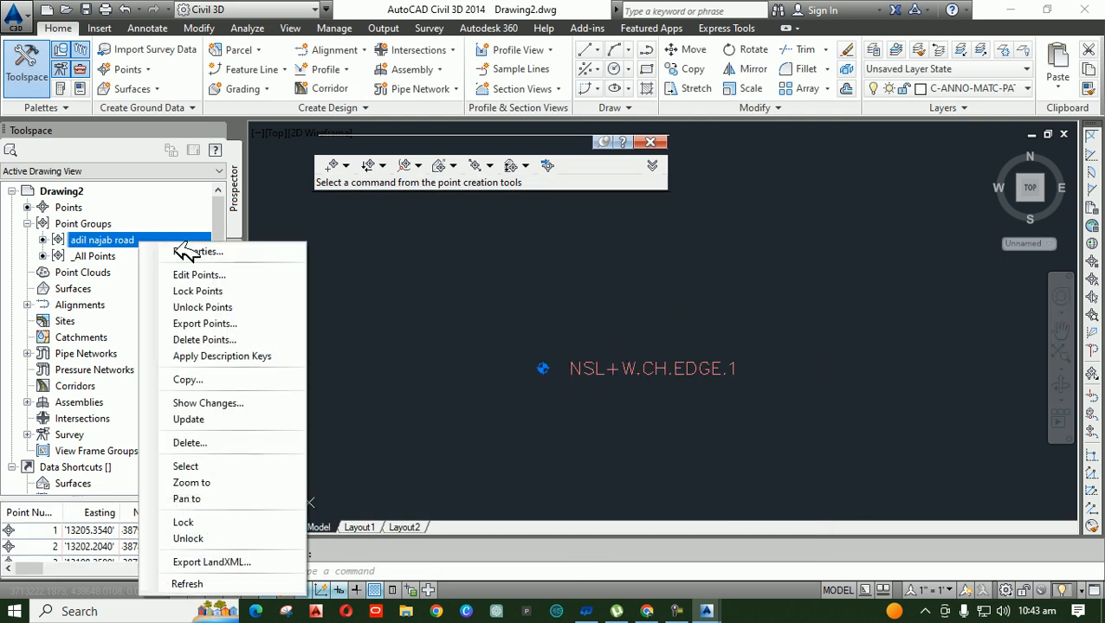
left_click(217, 247)
left_click(468, 427)
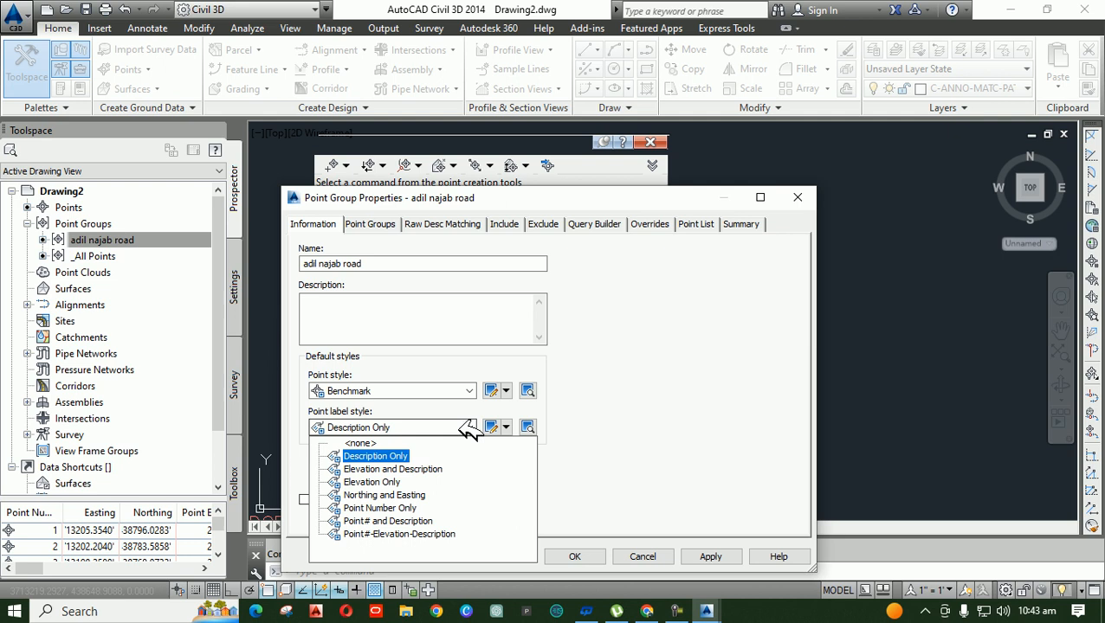
left_click(397, 481)
left_click(708, 558)
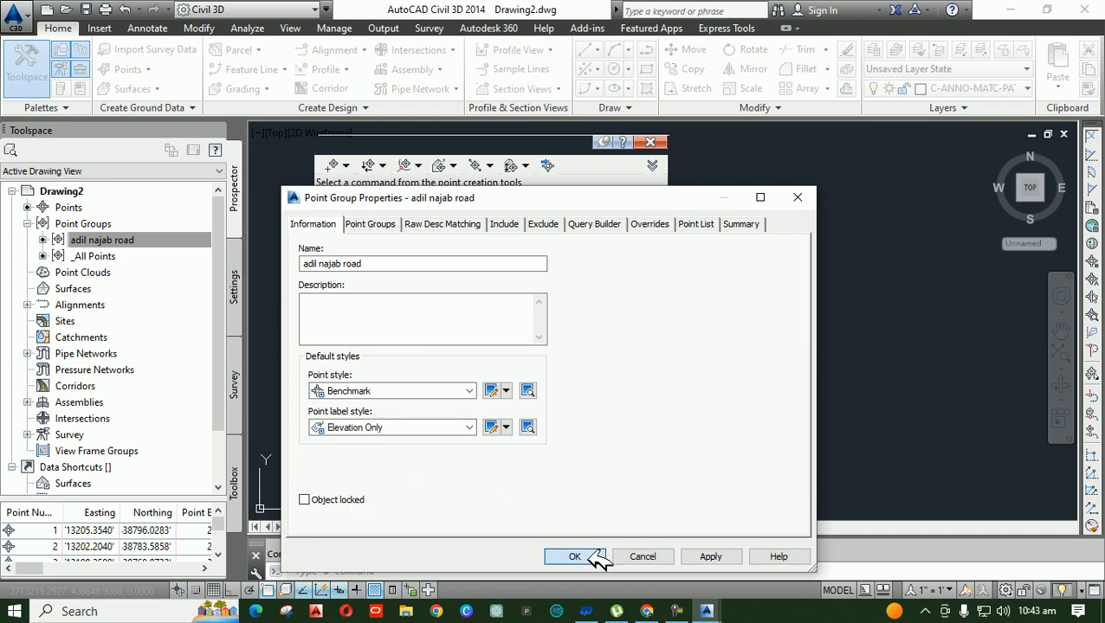
left_click(593, 557)
Set the road point group's point label style to Point#-Elevation-Description and apply it.
right_click(125, 238)
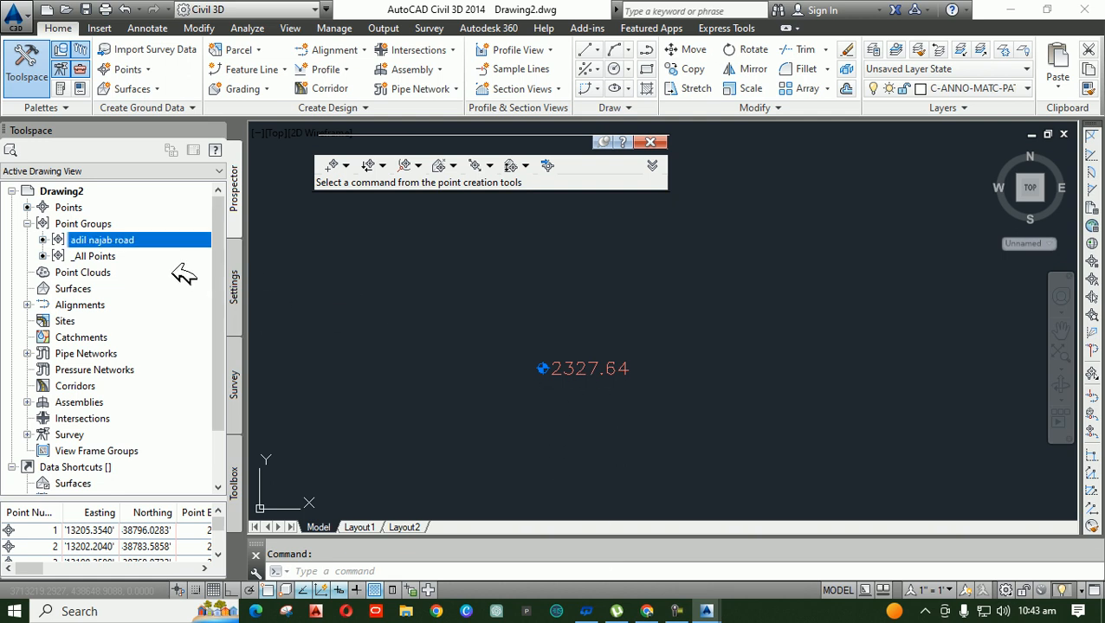
left_click(192, 246)
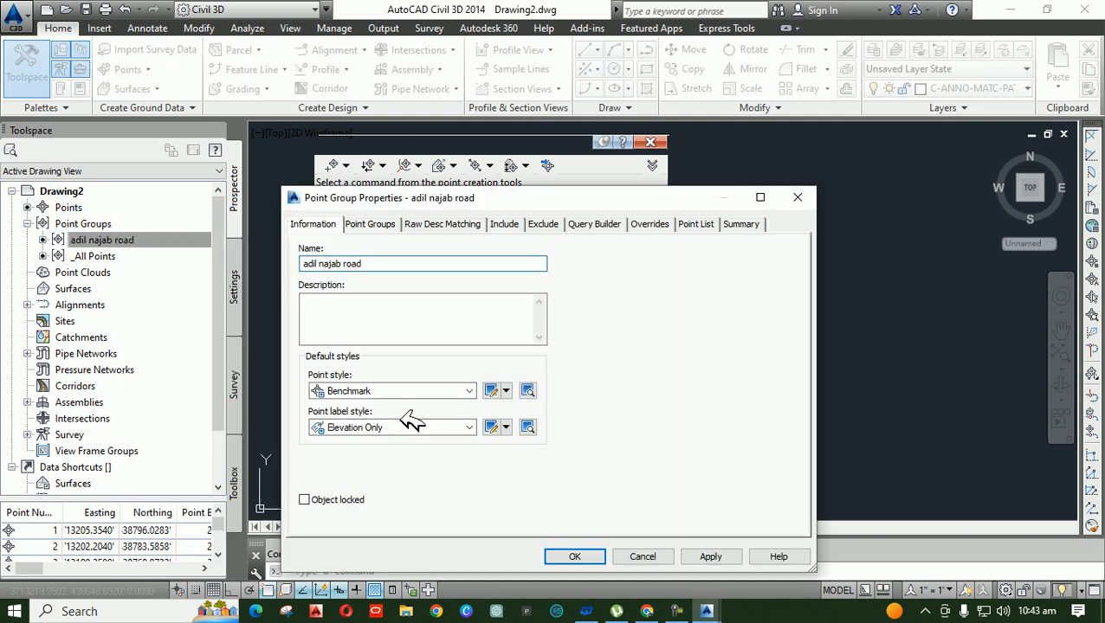
left_click(466, 428)
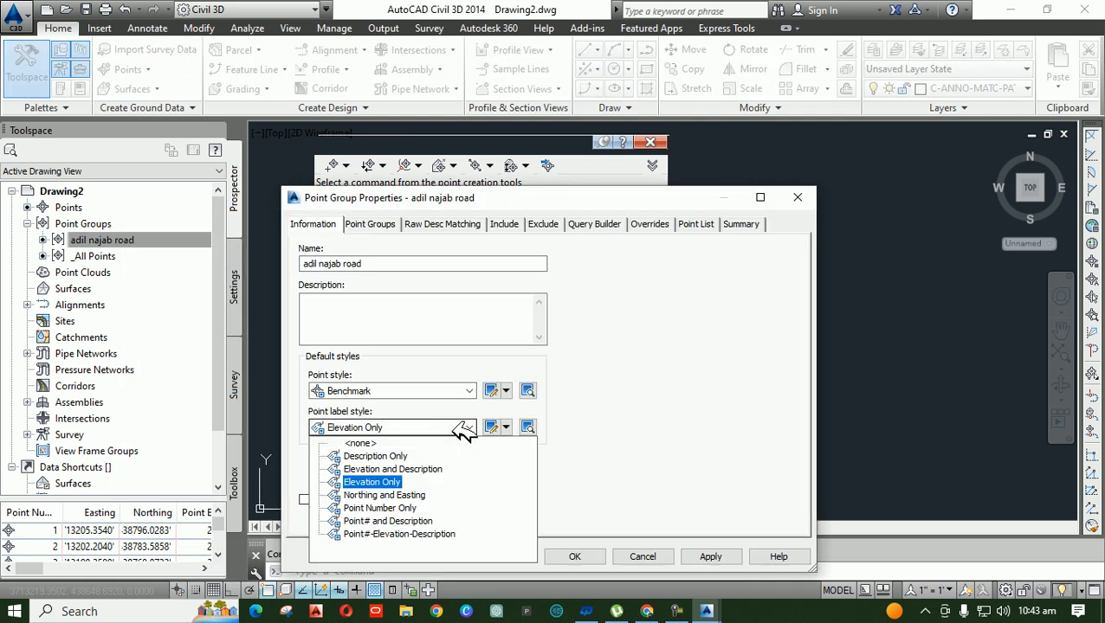
left_click(440, 534)
left_click(721, 559)
left_click(596, 558)
Examine the labelled survey points along the whole road, both closely and as a full overview.
scroll(619, 350, "down", 8)
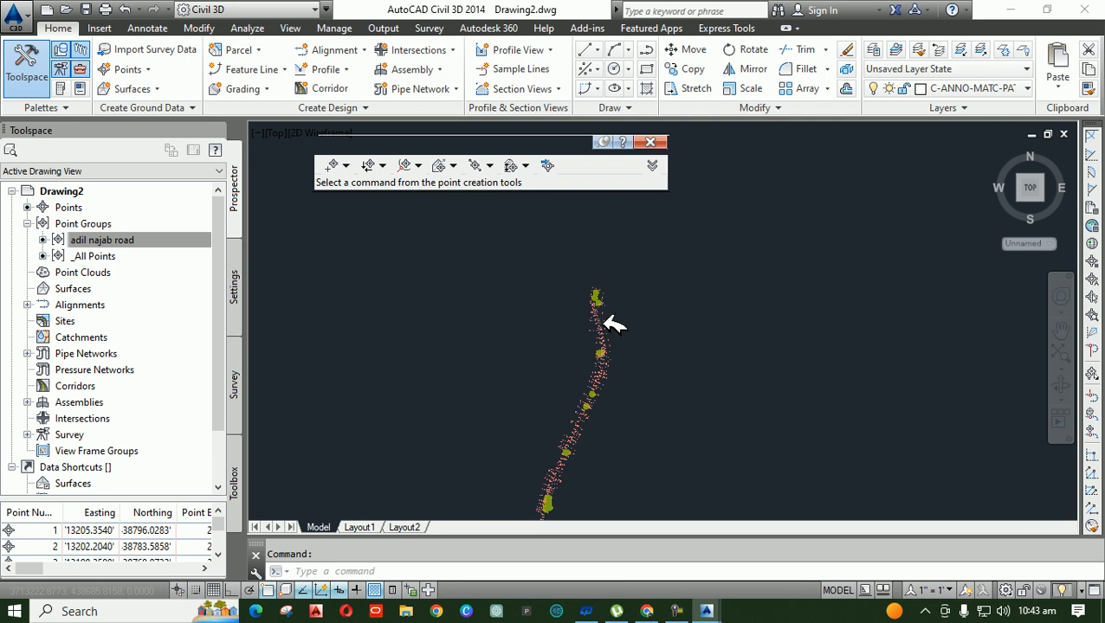
scroll(604, 322, "up", 4)
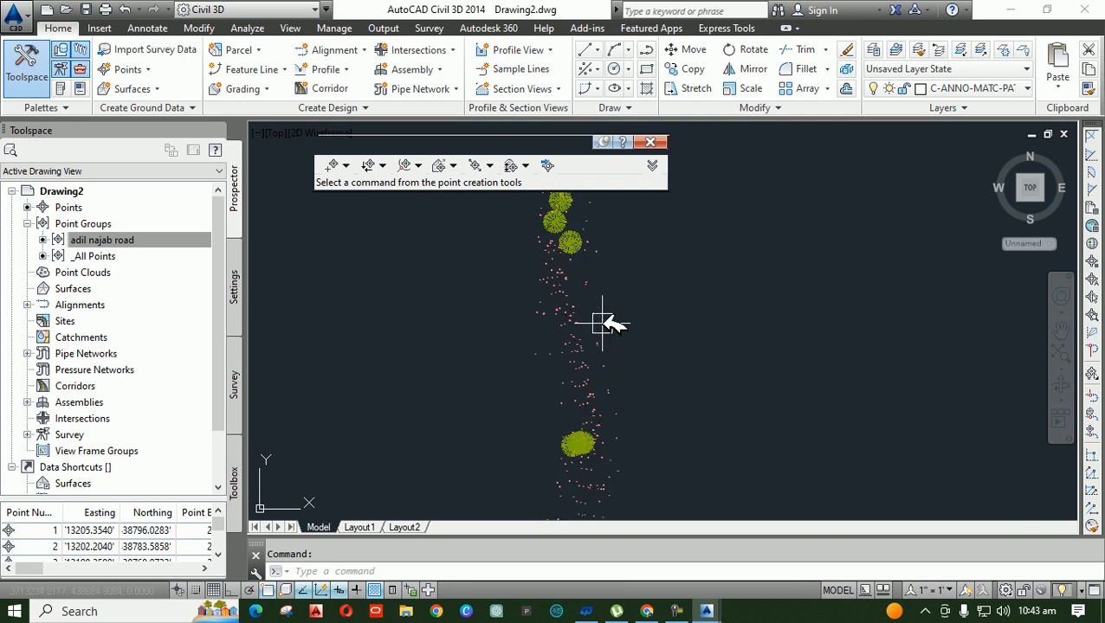
left_click(678, 609)
left_click(1073, 494)
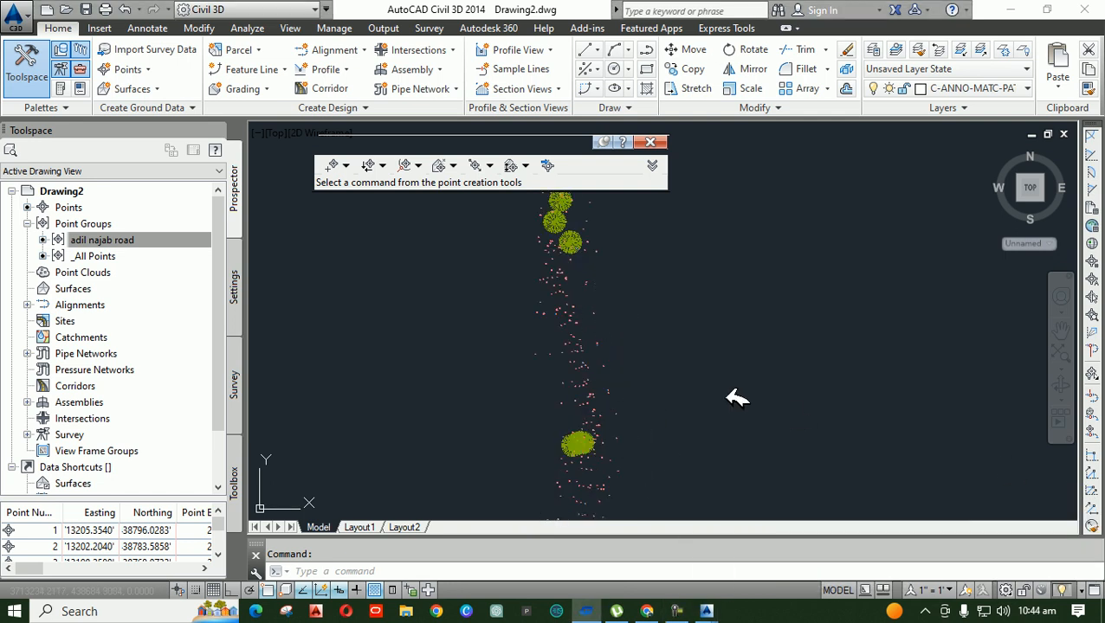
scroll(680, 318, "down", 6)
left_click(696, 329)
scroll(625, 446, "up", 4)
scroll(622, 394, "up", 3)
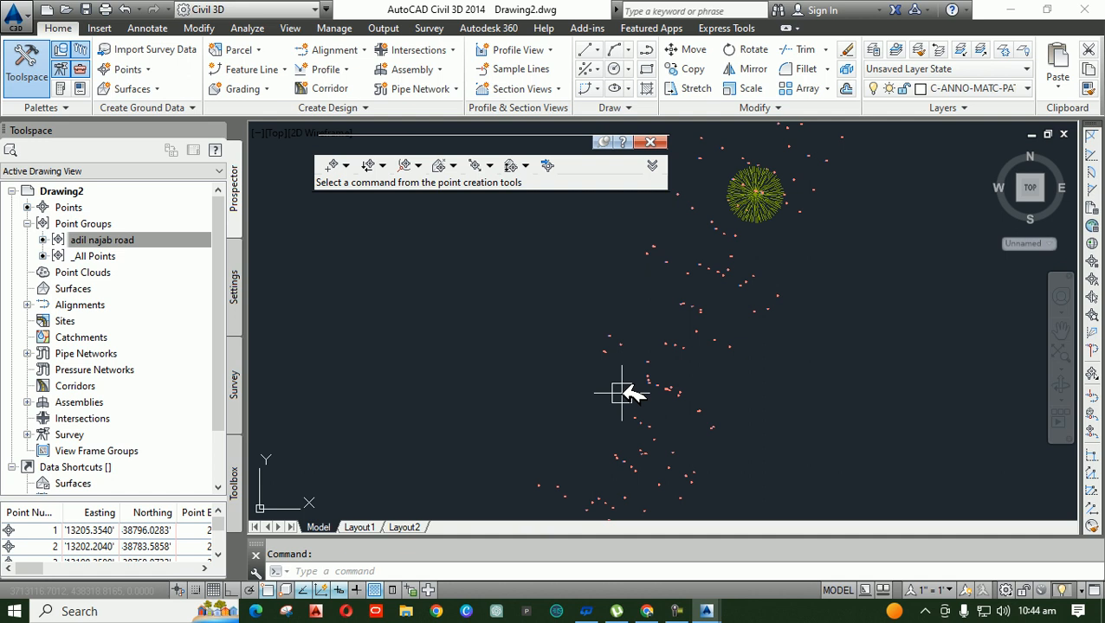
scroll(646, 365, "down", 5)
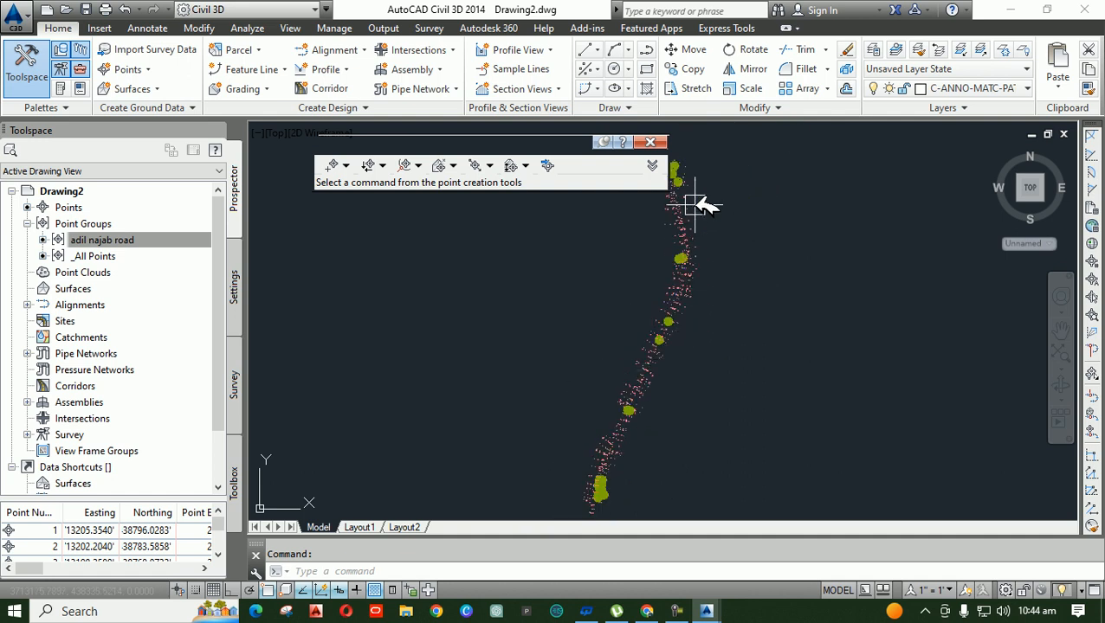
scroll(685, 218, "up", 5)
scroll(685, 219, "up", 2)
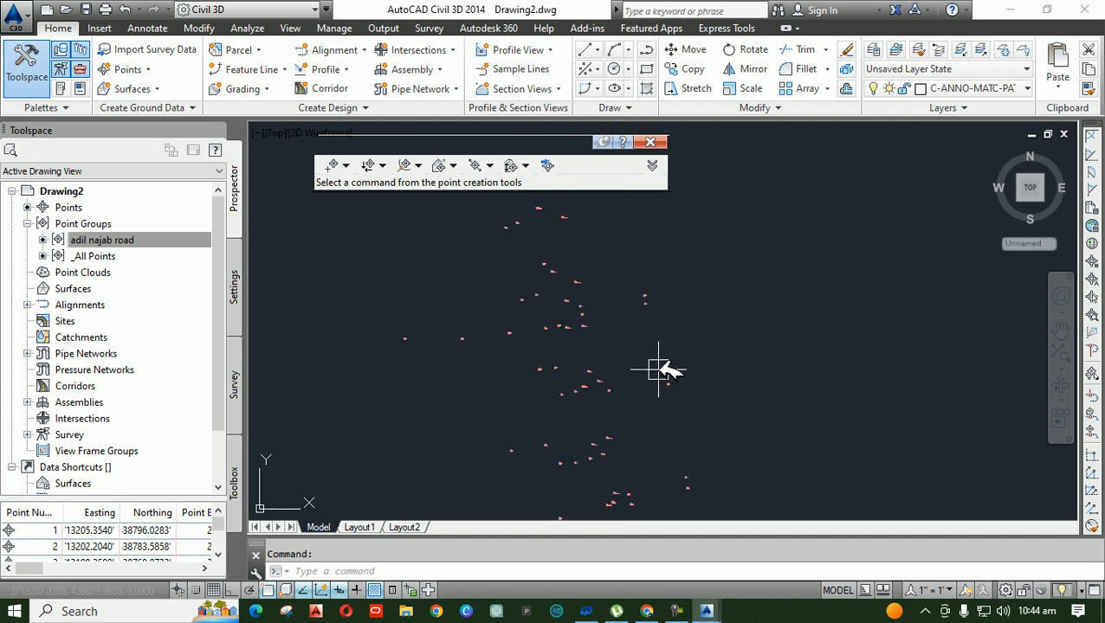
scroll(675, 320, "down", 3)
mouse_move(648, 419)
middle_mouse_down()
mouse_move(645, 325)
mouse_move(676, 372)
middle_mouse_up()
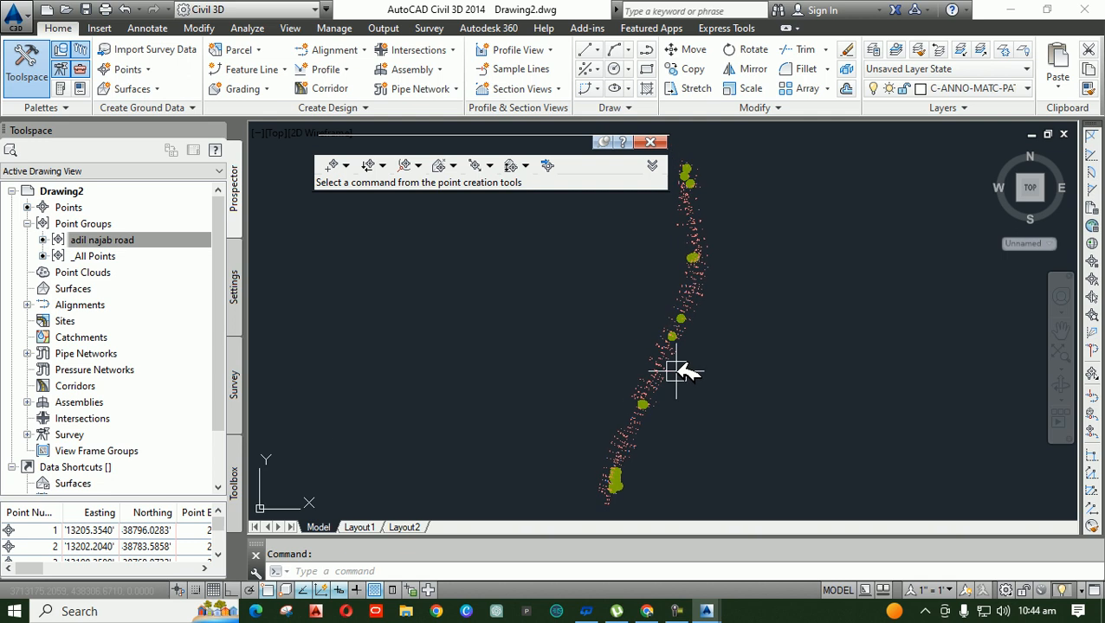
middle_click_drag(610, 353, 648, 350)
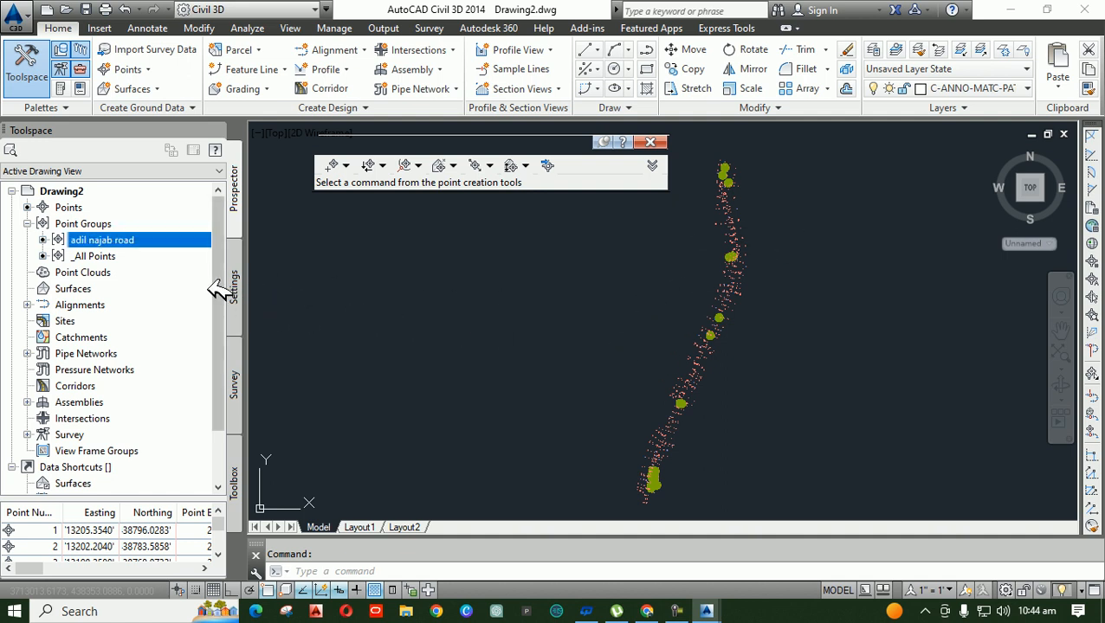
Create a TIN surface named Surface1 in the drawing.
right_click(81, 289)
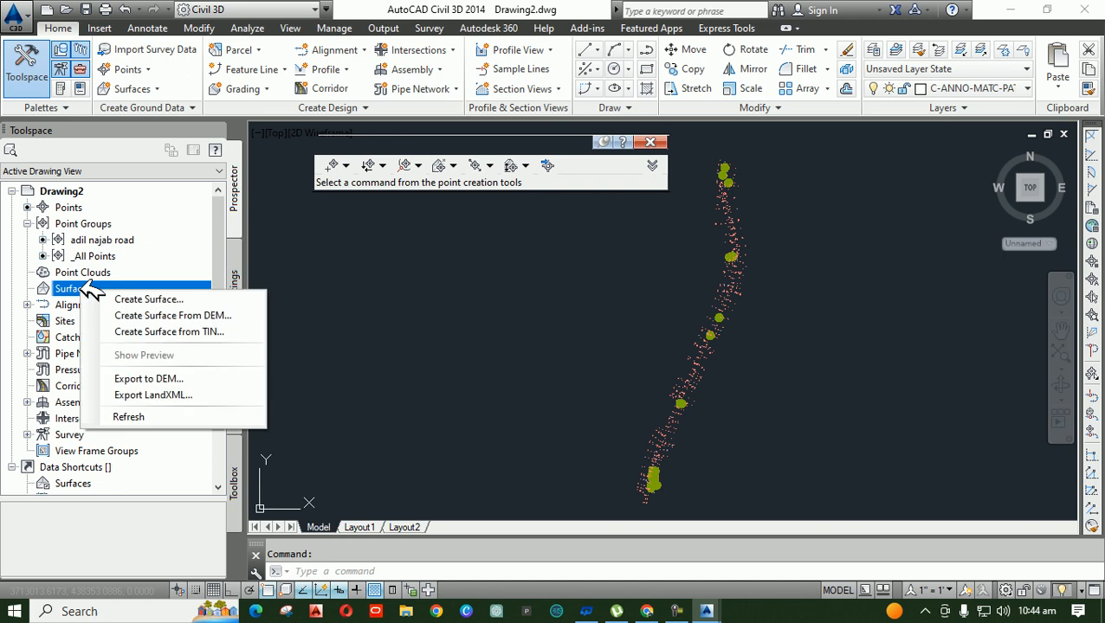
left_click(44, 251)
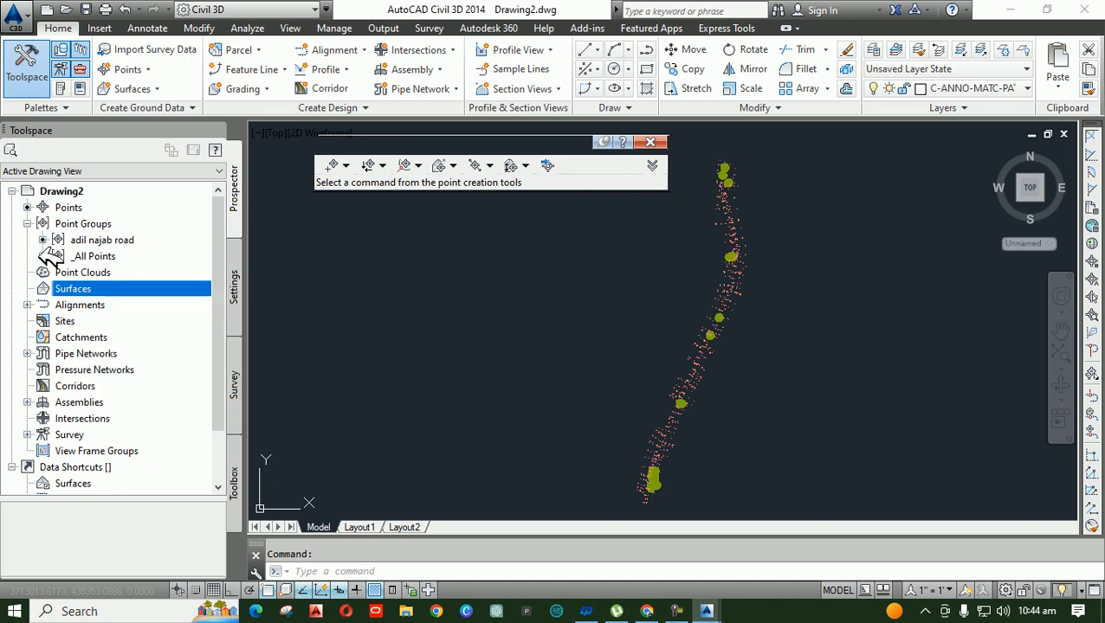
right_click(84, 290)
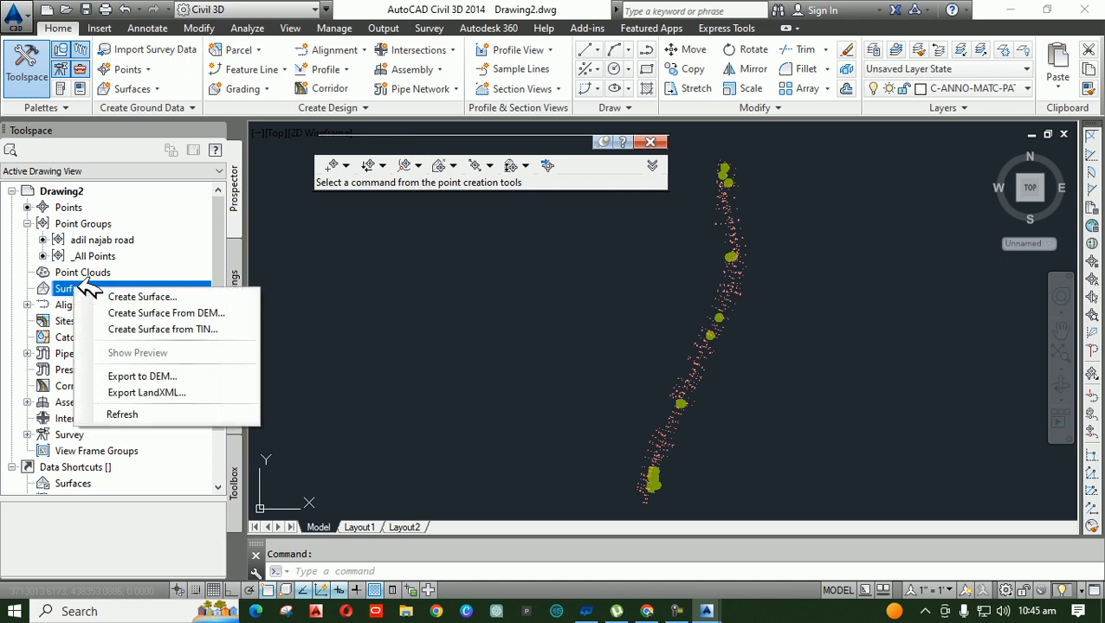
left_click(141, 297)
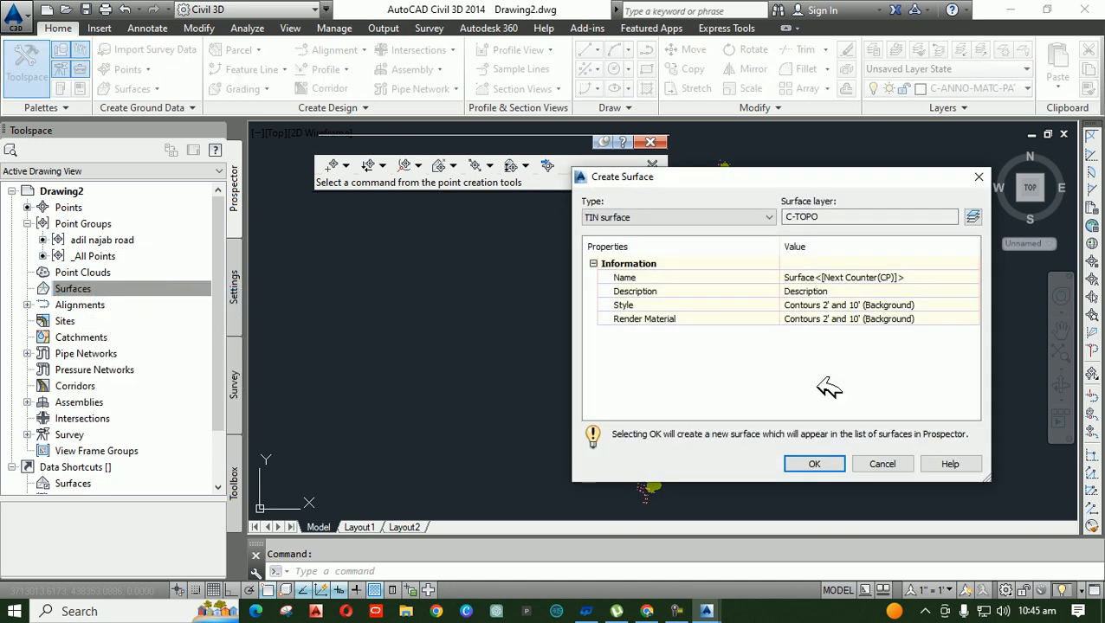
left_click(935, 275)
left_click_drag(932, 279, 828, 270)
key("Delete")
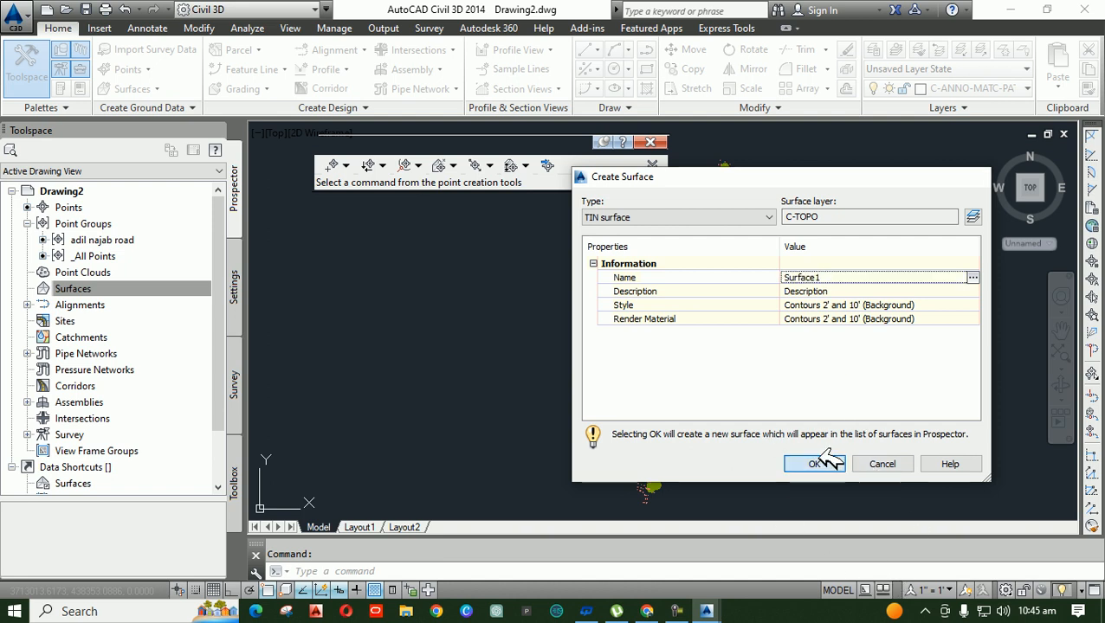
left_click(821, 462)
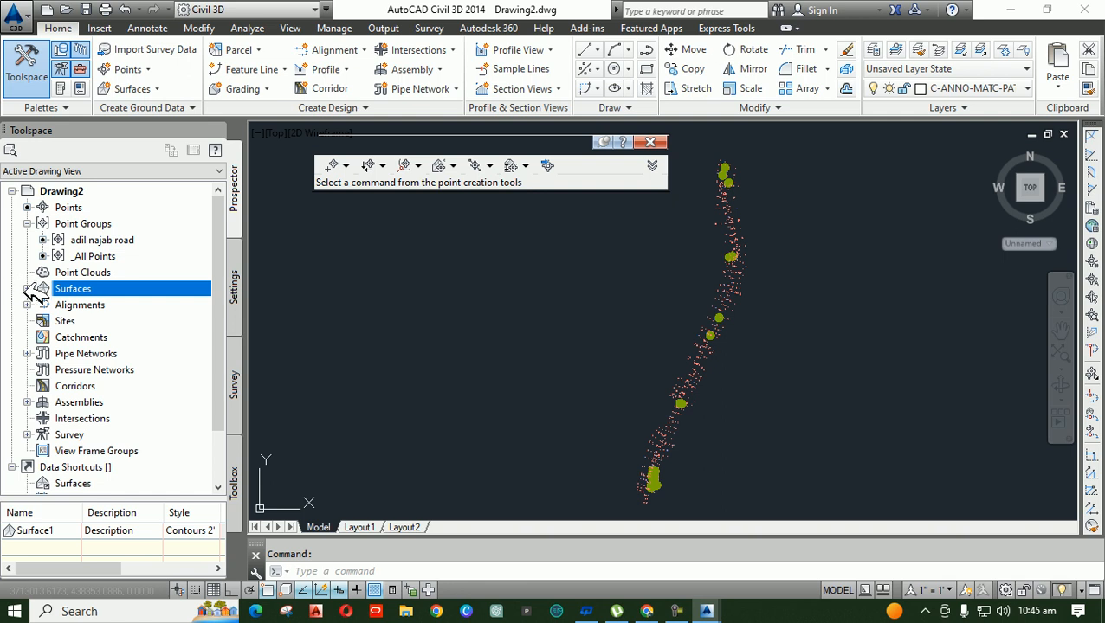
Add the road point group to the point groups in Surface1's definition and apply it.
left_click(28, 290)
left_click(43, 304)
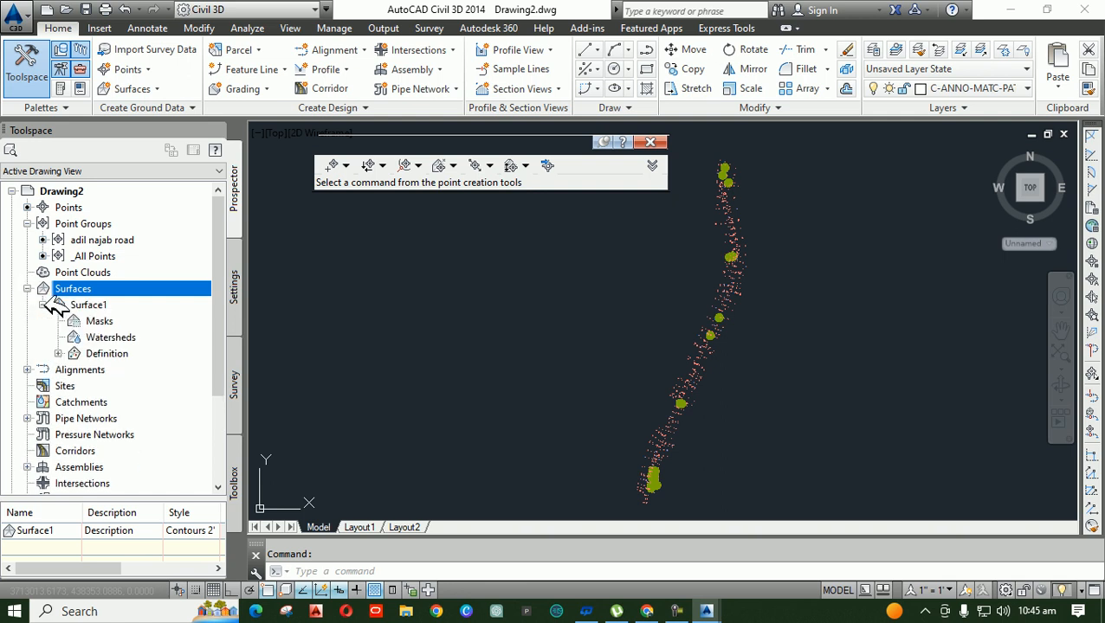
left_click(58, 353)
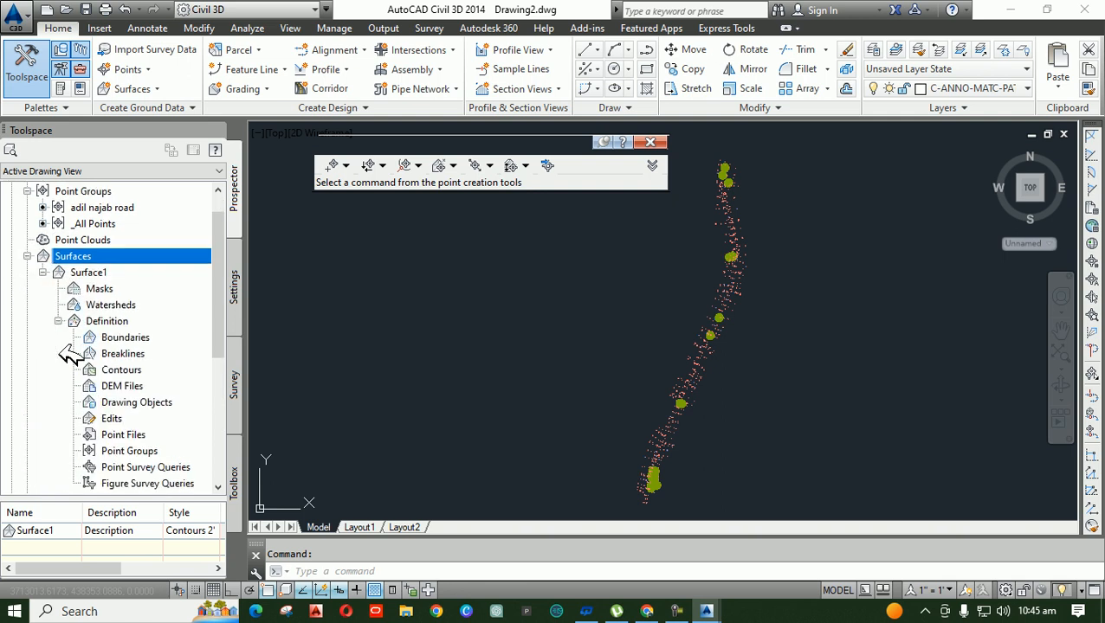
scroll(63, 355, "down", 3)
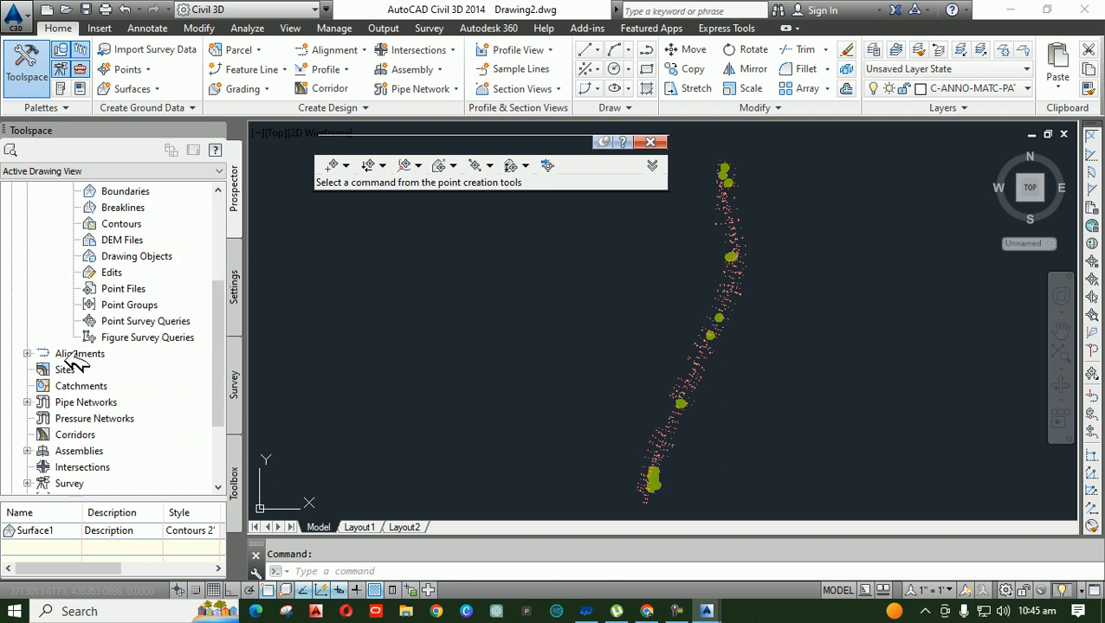
right_click(145, 302)
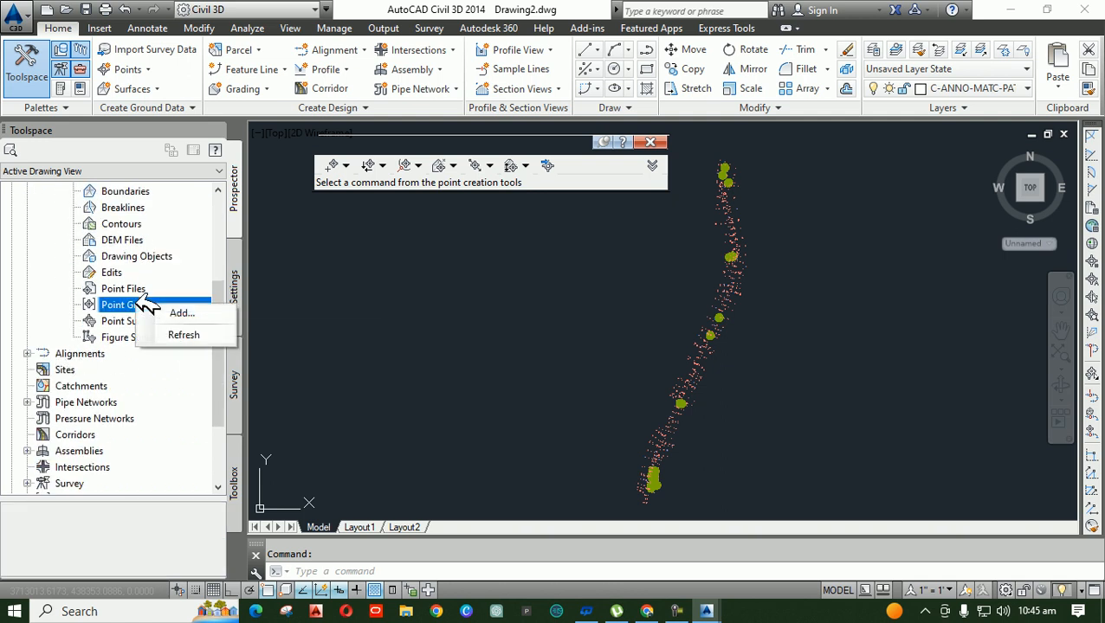
left_click(186, 312)
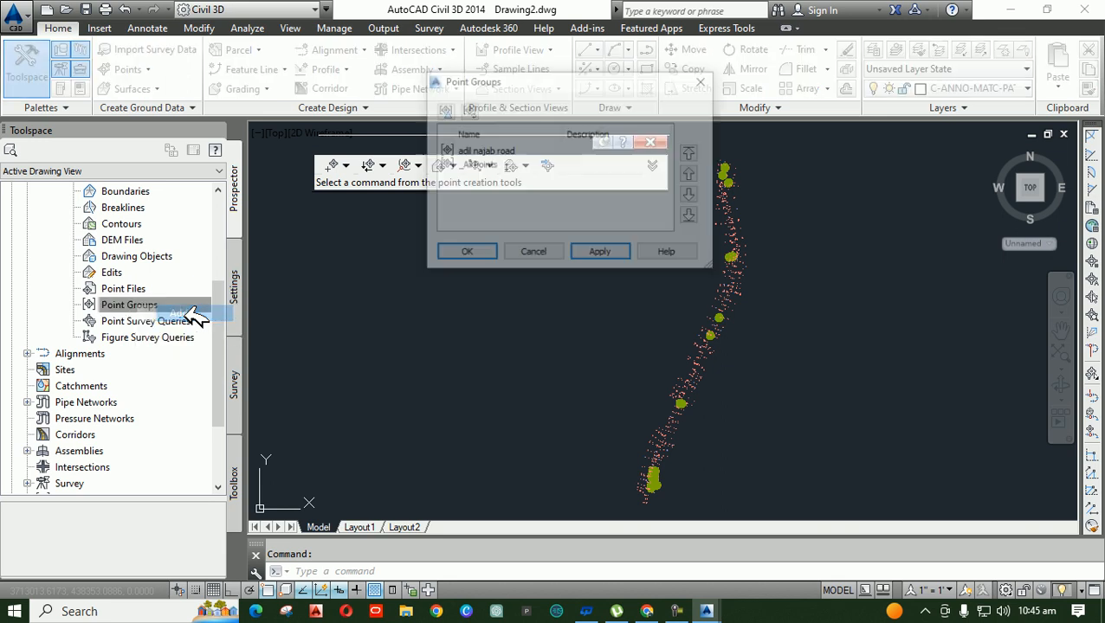
left_click(490, 149)
left_click(589, 252)
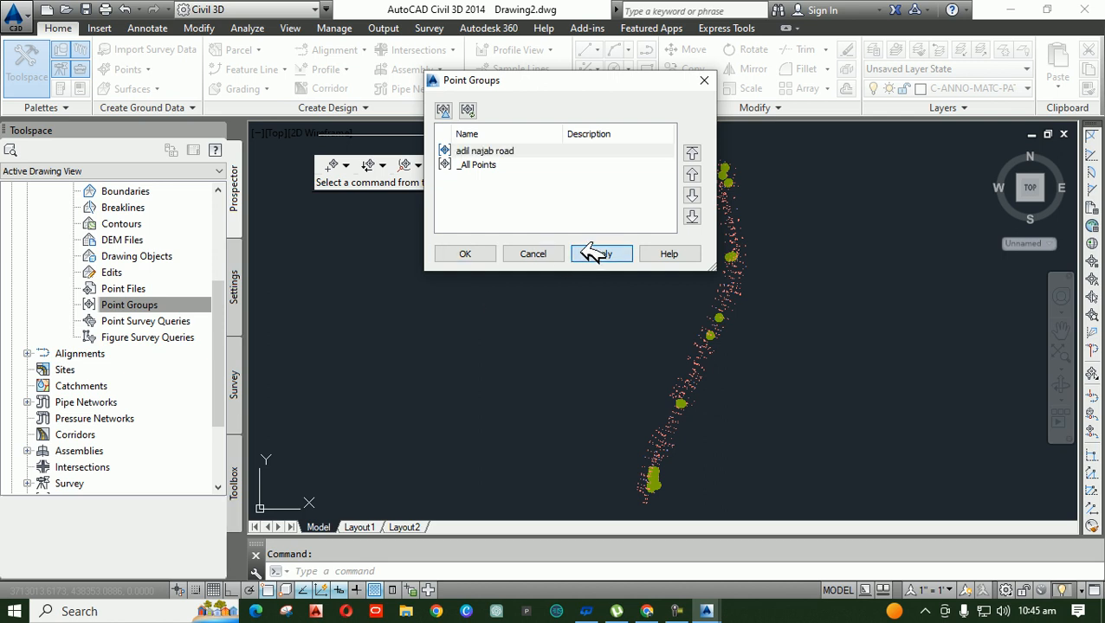
left_click(468, 254)
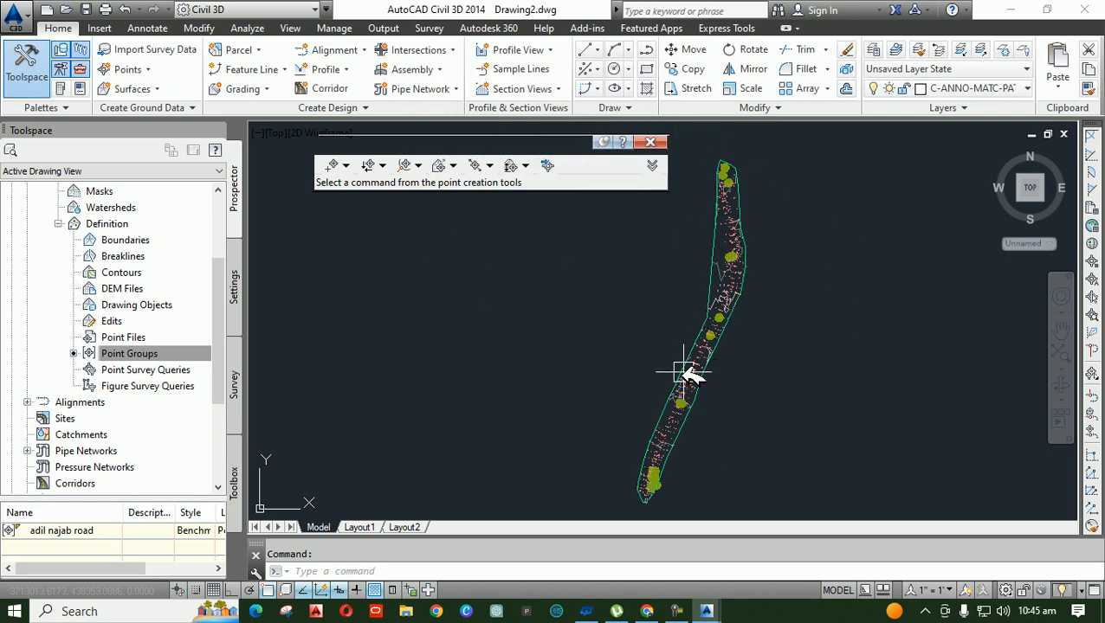
Examine Surface1's border and contours along the road, both closely at the bend and as a full overview.
scroll(724, 265, "up", 6)
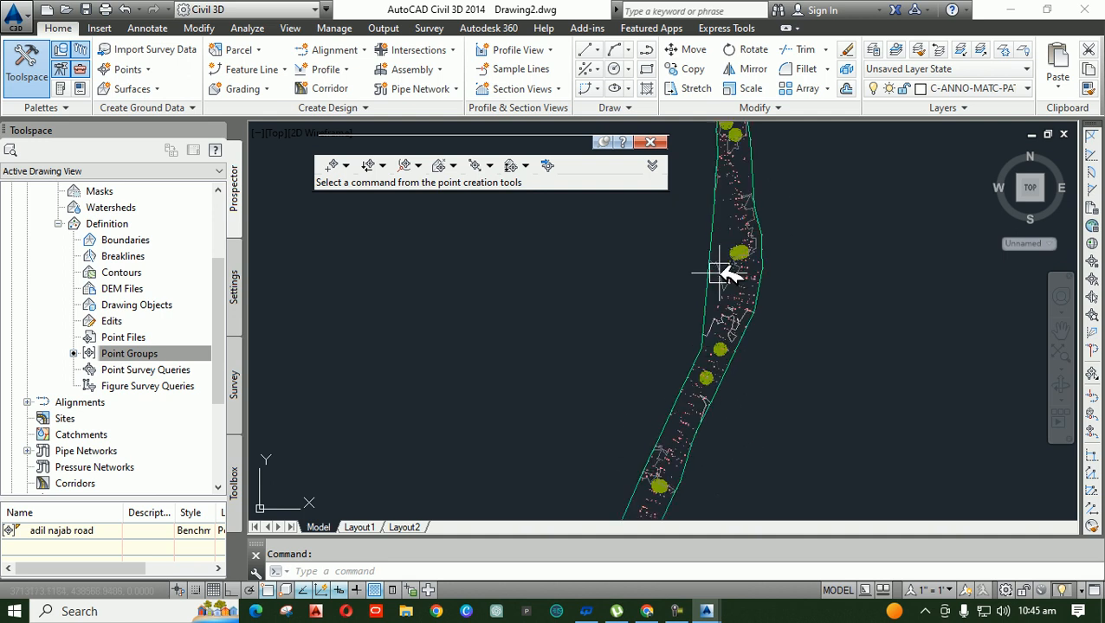
middle_click_drag(722, 266, 722, 439)
scroll(728, 339, "down", 5)
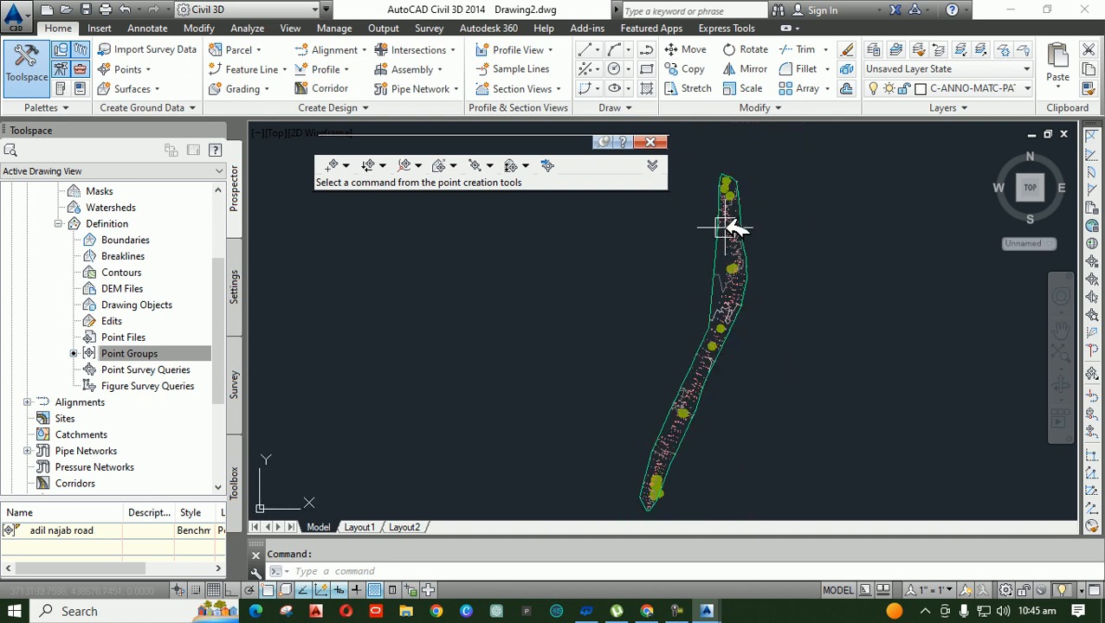
scroll(718, 286, "up", 5)
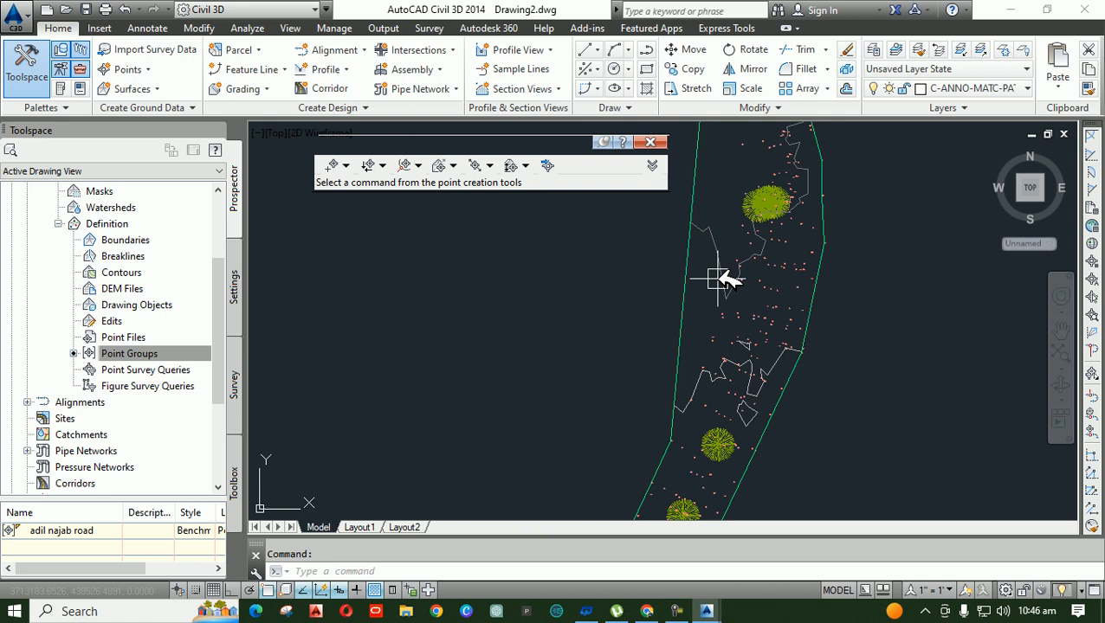
mouse_move(724, 277)
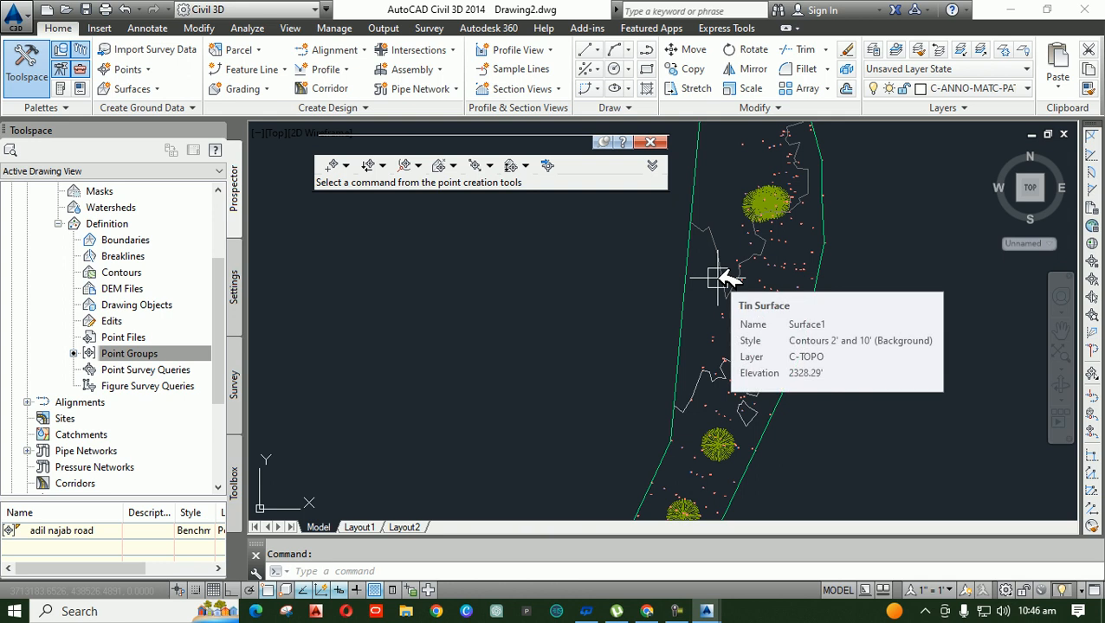
scroll(718, 282, "down", 5)
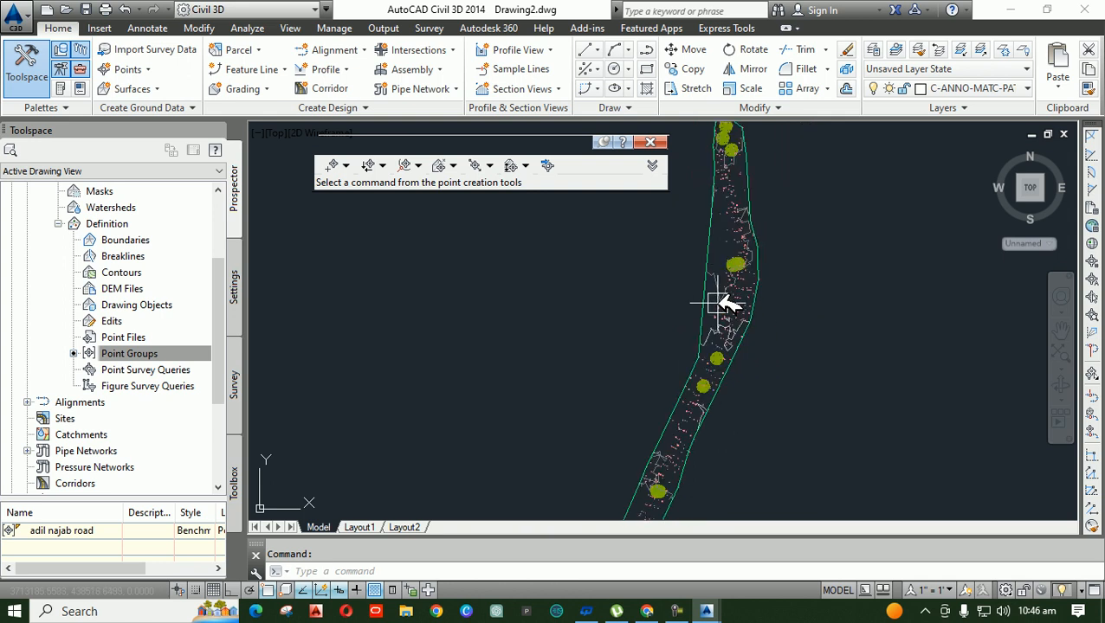
scroll(740, 221, "down", 3)
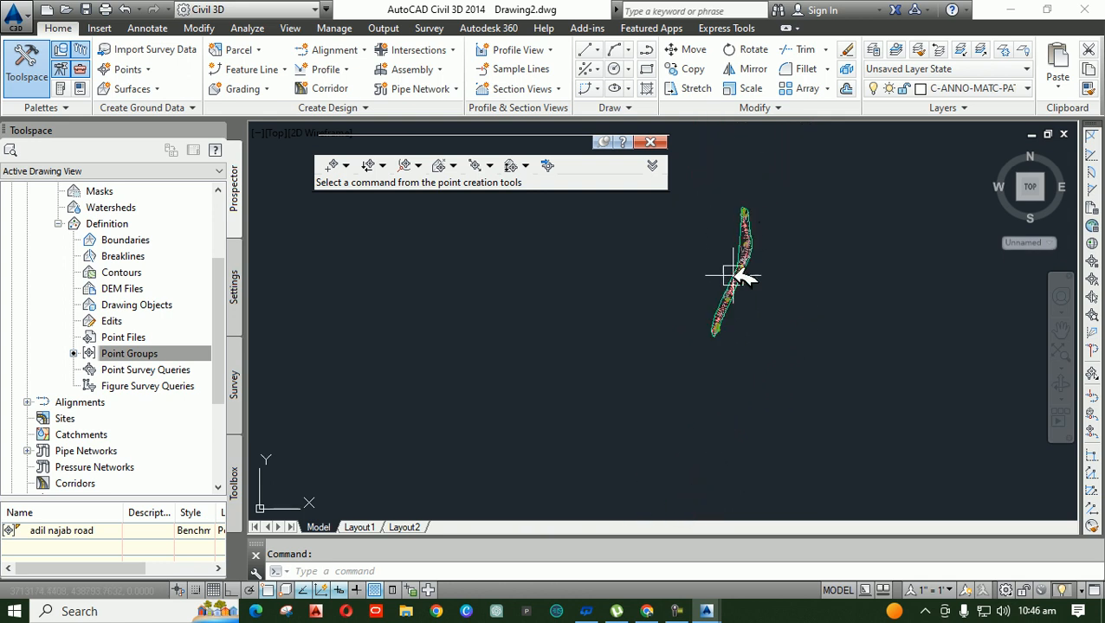
scroll(743, 208, "up", 6)
middle_click_drag(723, 231, 689, 365)
scroll(750, 340, "up", 2)
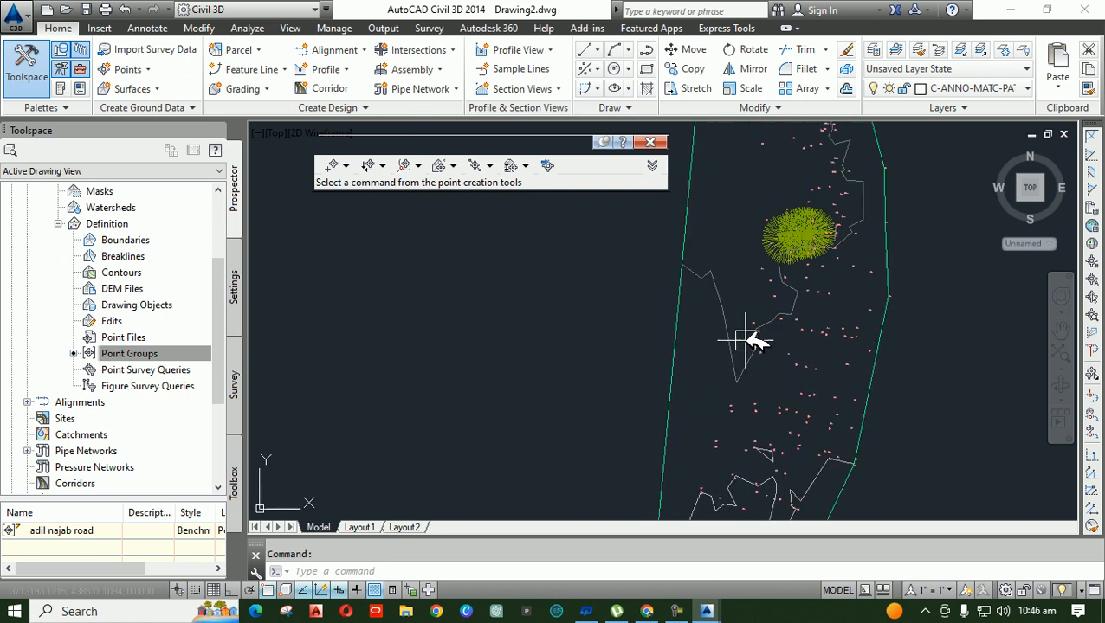
scroll(720, 275, "down", 6)
scroll(733, 350, "down", 2)
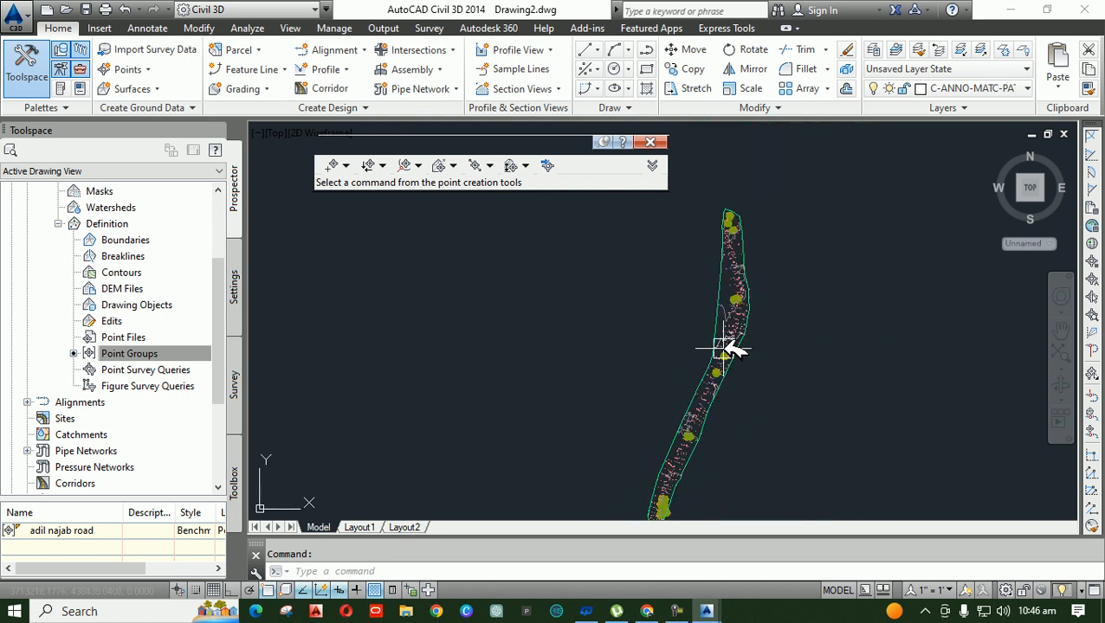
middle_click_drag(728, 347, 571, 354)
left_click(698, 242)
left_click(1018, 458)
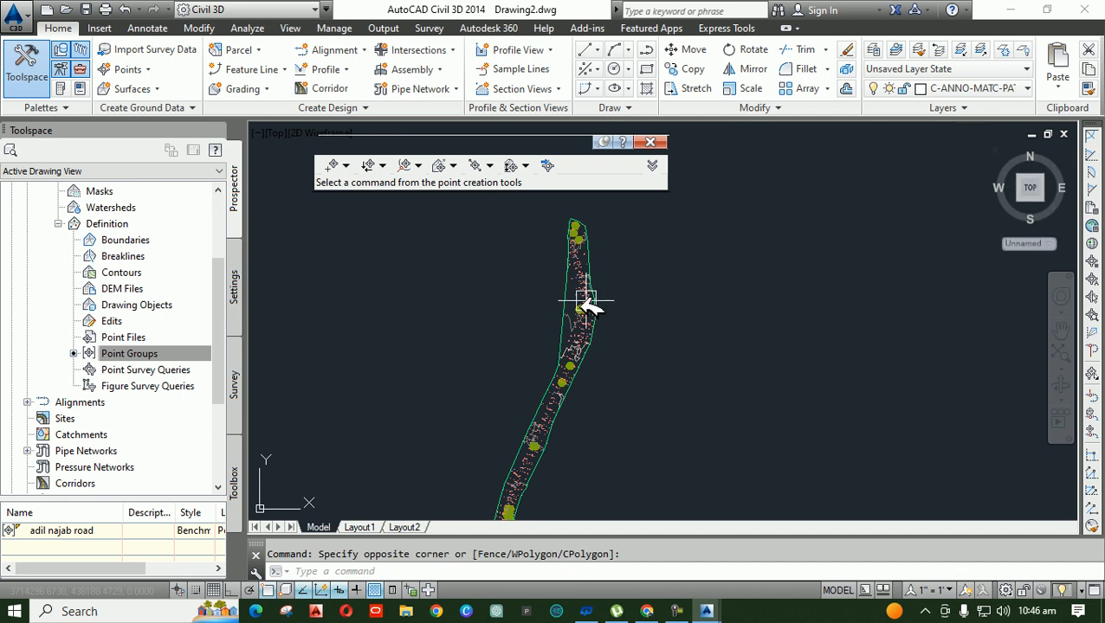
Set the minor contour interval of Surface1's surface style to 0.2 feet and apply it.
scroll(562, 313, "up", 3)
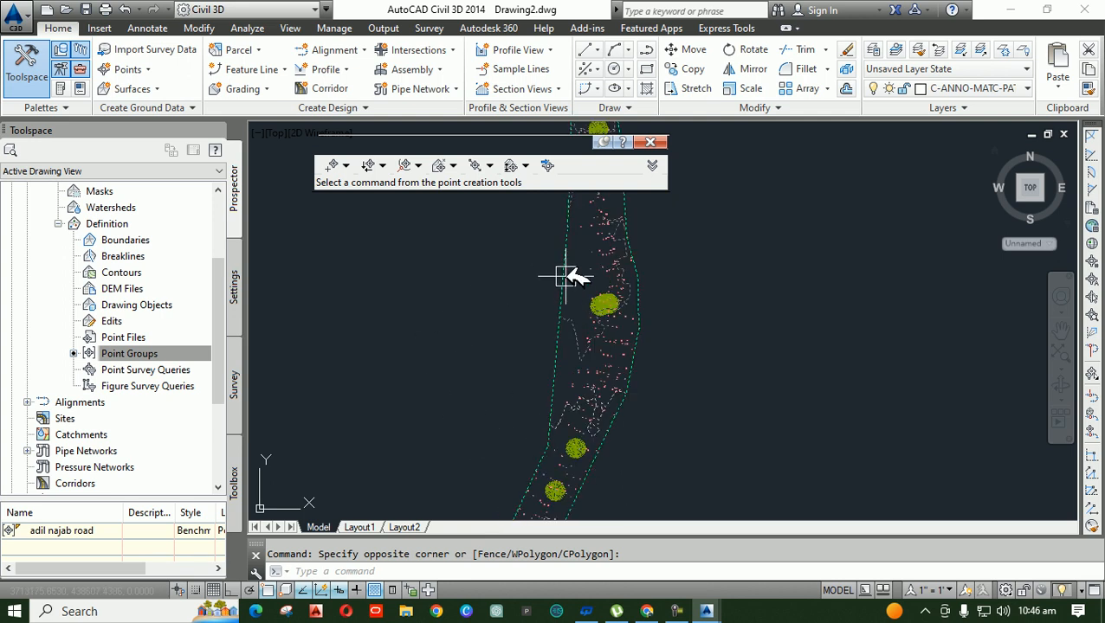
left_click(565, 276)
right_click(567, 276)
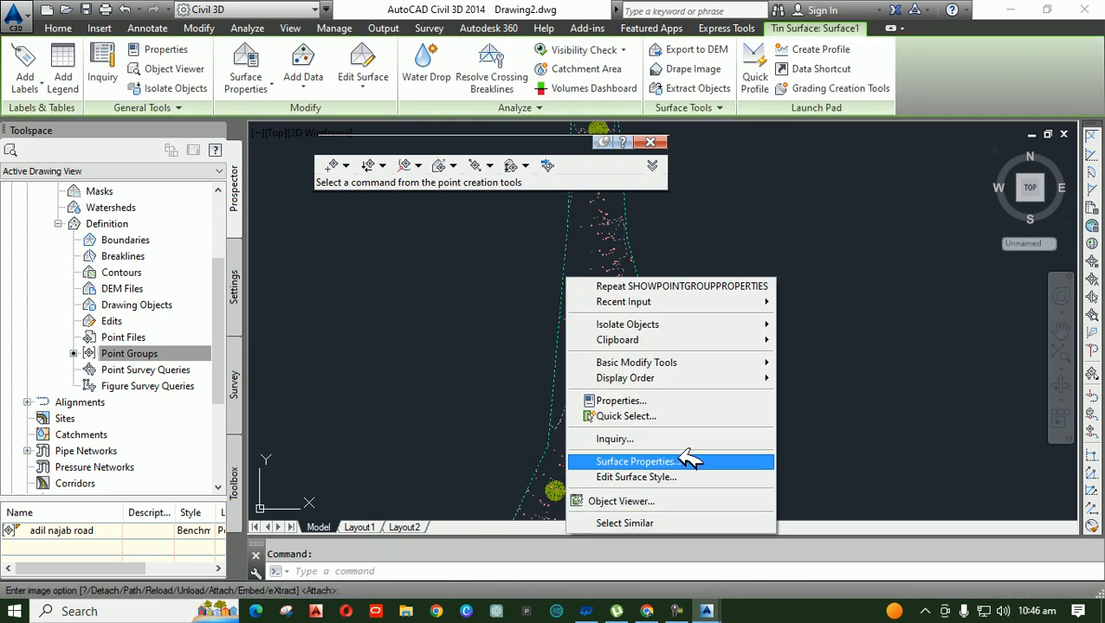
left_click(704, 477)
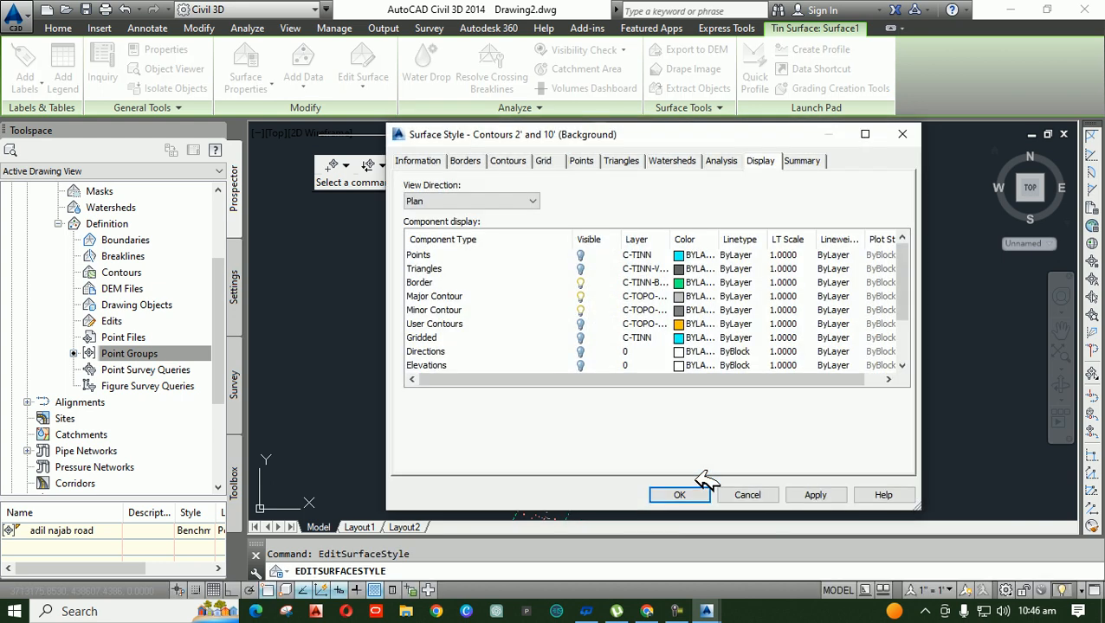
left_click(516, 161)
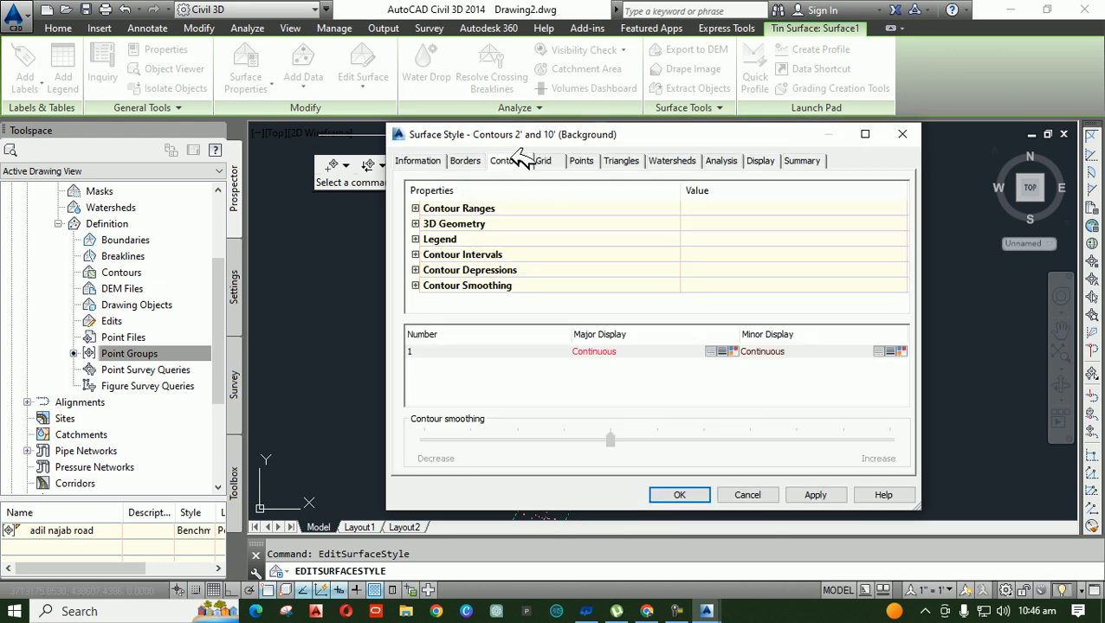
left_click(416, 254)
left_click(730, 288)
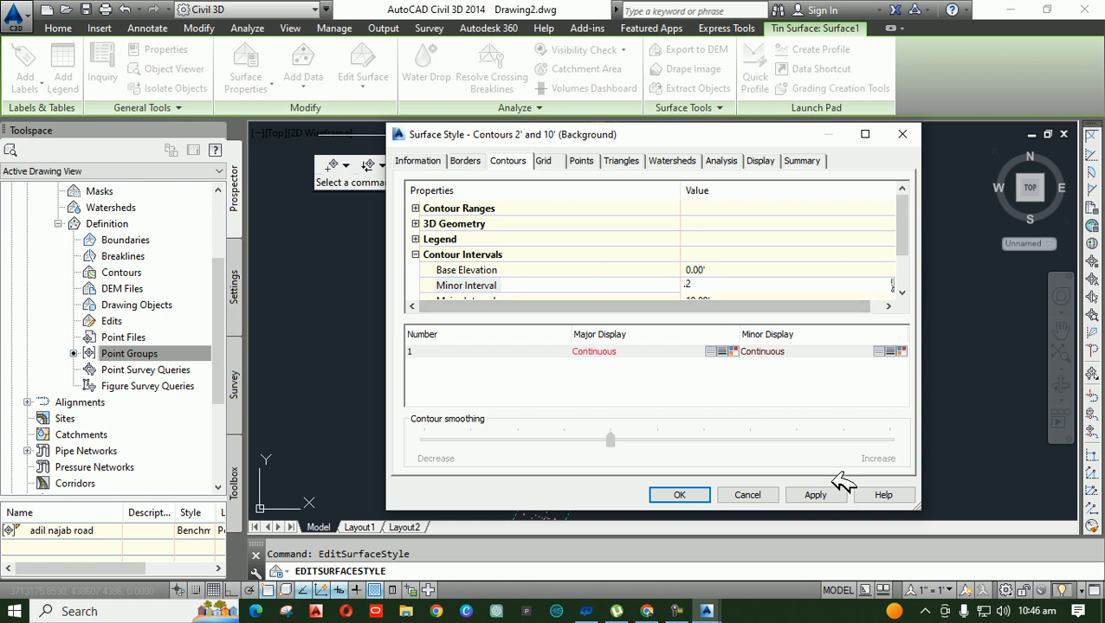
left_click(815, 494)
left_click(679, 495)
Inspect the contour spacing on Surface1 around the road's bend.
left_click(767, 358)
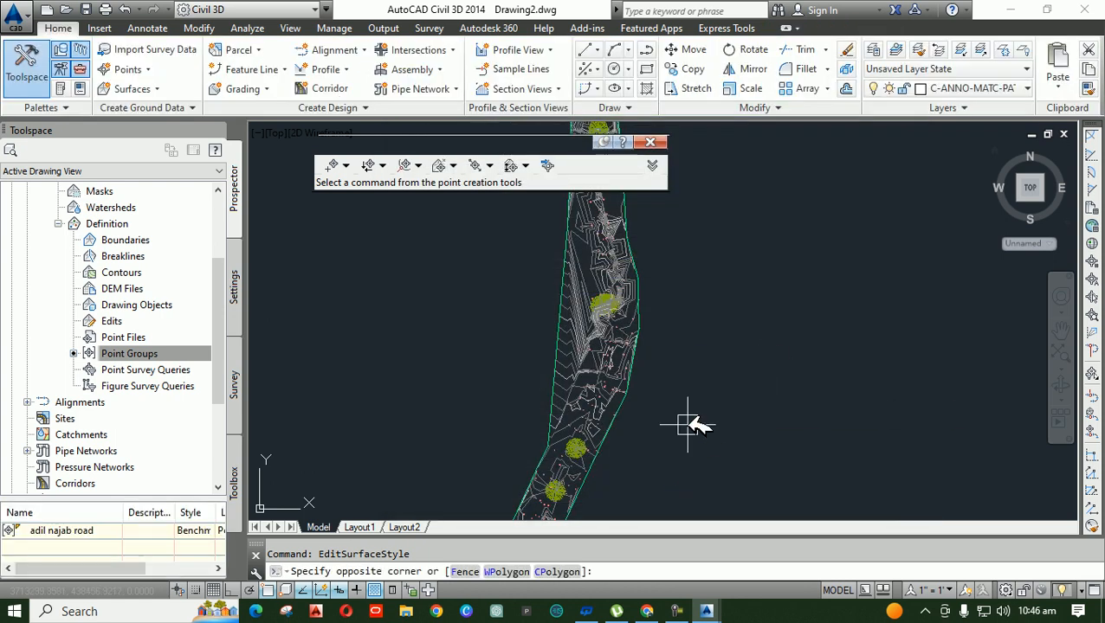
left_click(681, 421)
scroll(578, 320, "up", 4)
scroll(723, 322, "down", 4)
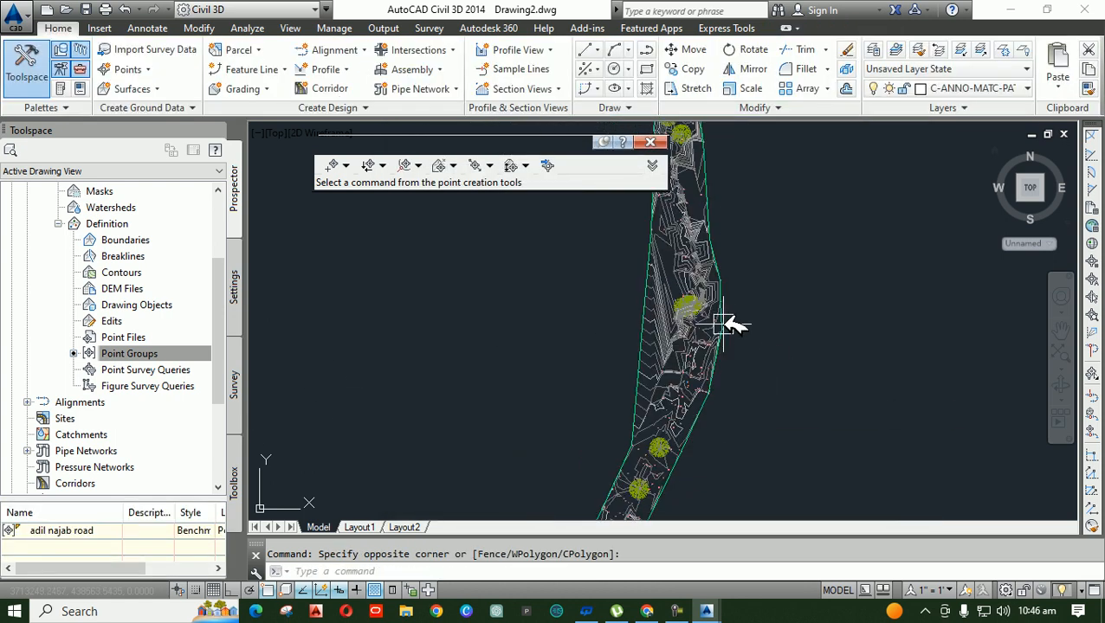
mouse_move(678, 236)
middle_mouse_down()
mouse_move(713, 421)
mouse_move(712, 305)
middle_mouse_up()
scroll(724, 286, "up", 3)
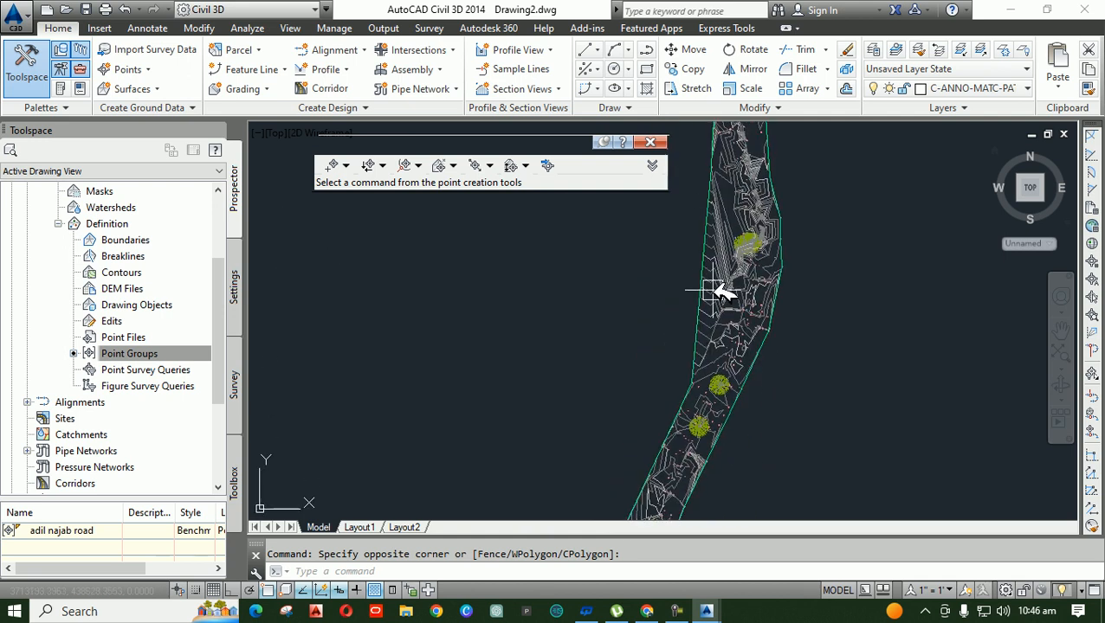
scroll(711, 313, "down", 1)
mouse_move(708, 228)
middle_mouse_down()
mouse_move(654, 411)
mouse_move(660, 370)
middle_mouse_up()
Set the major contour colour in Surface1's surface style to yellow, index colour 50.
left_click(658, 310)
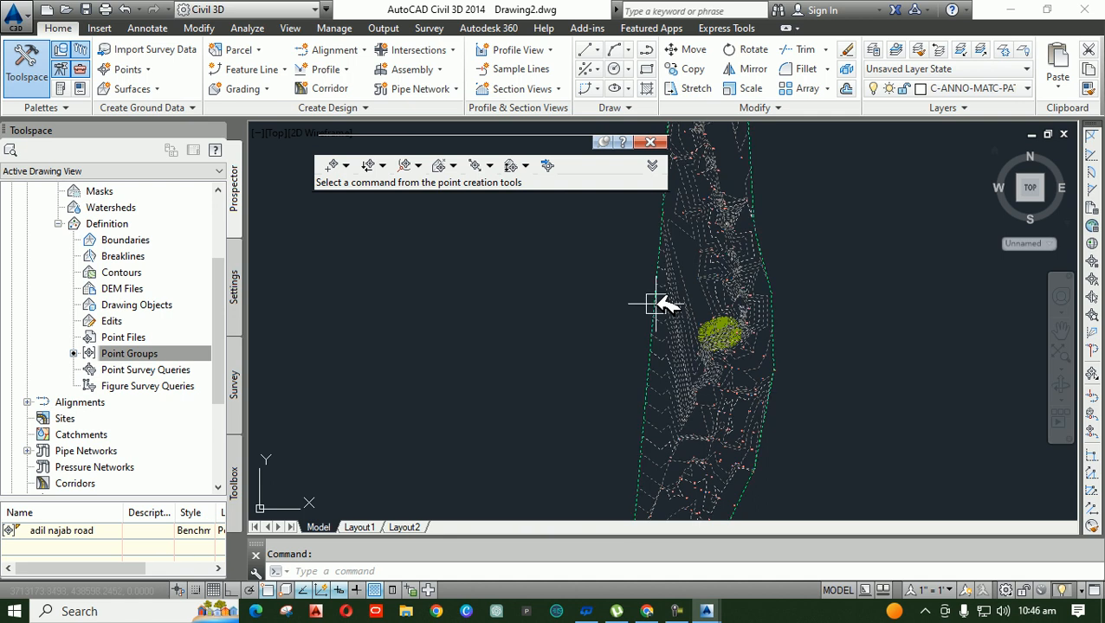
right_click(660, 308)
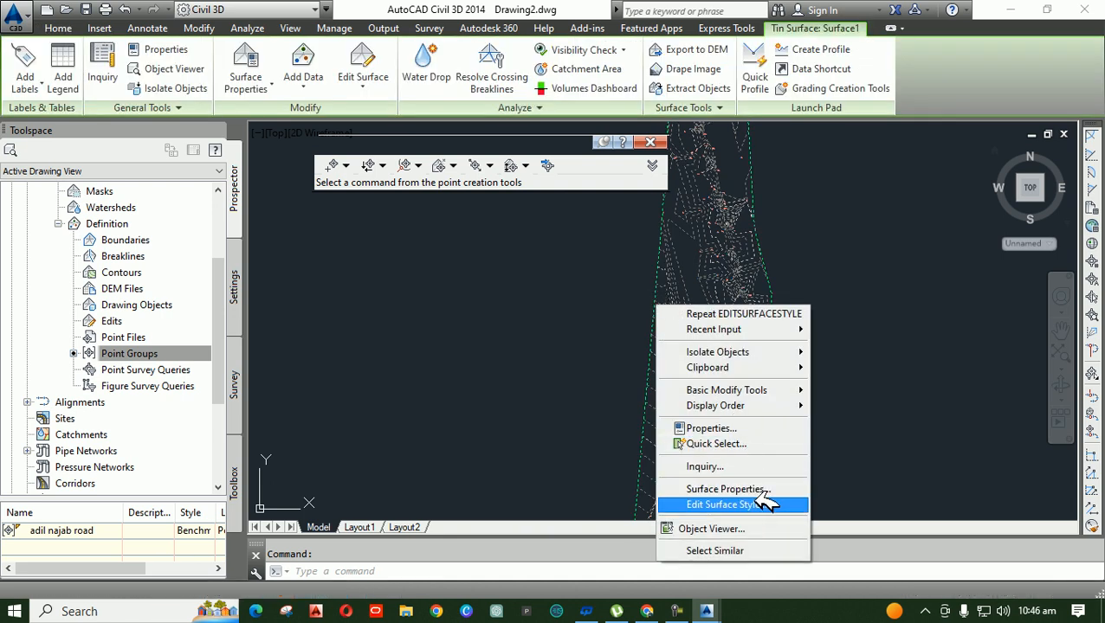
left_click(746, 504)
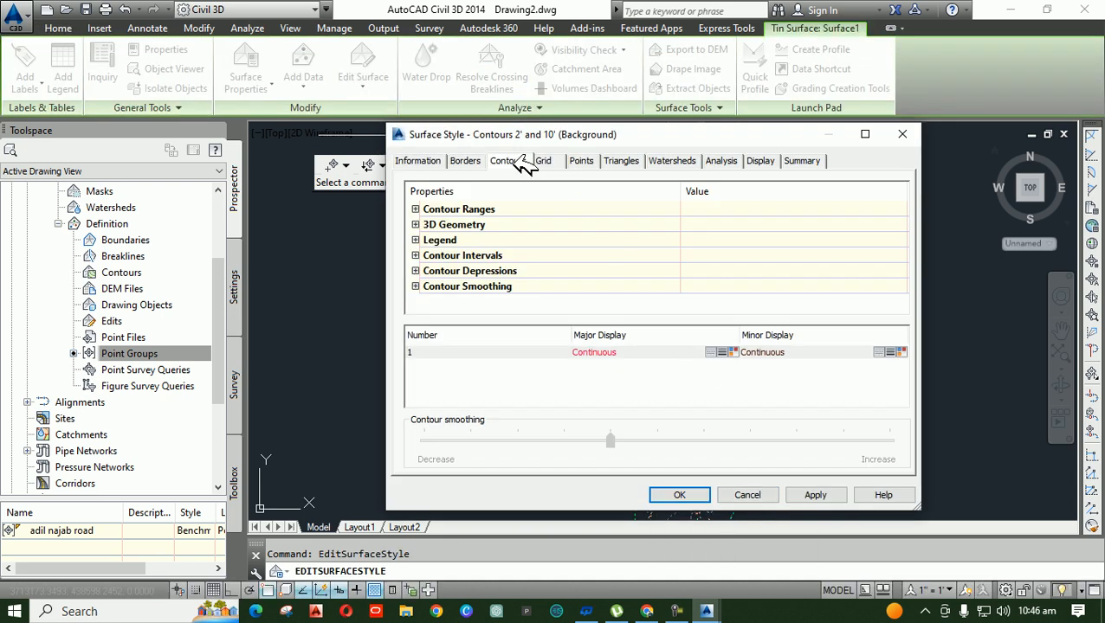
left_click(762, 162)
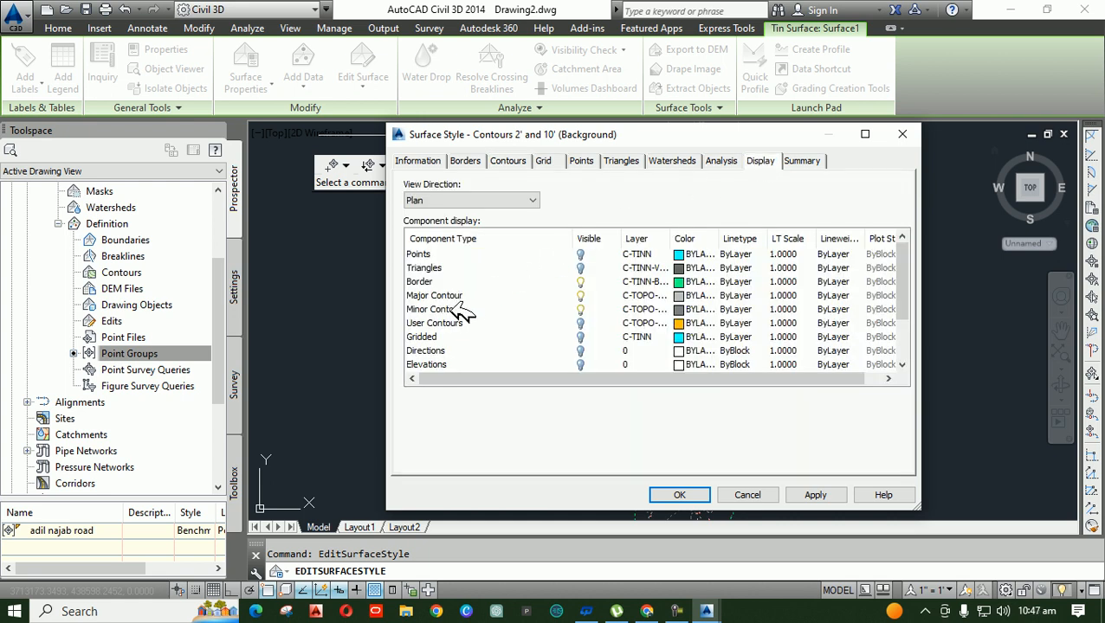
left_click(688, 296)
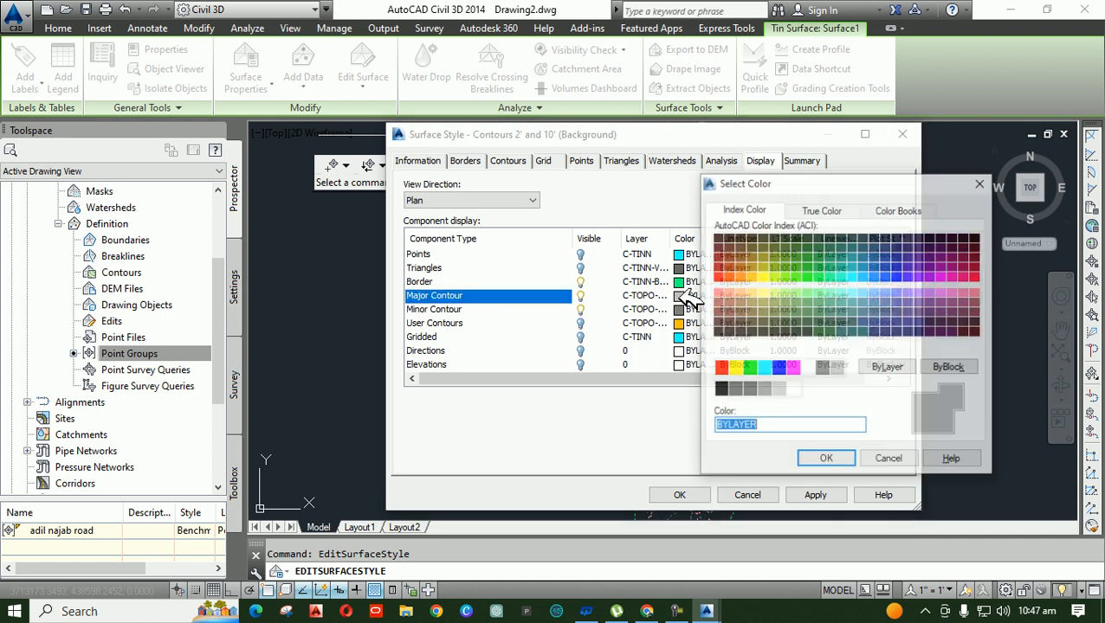
left_click(766, 275)
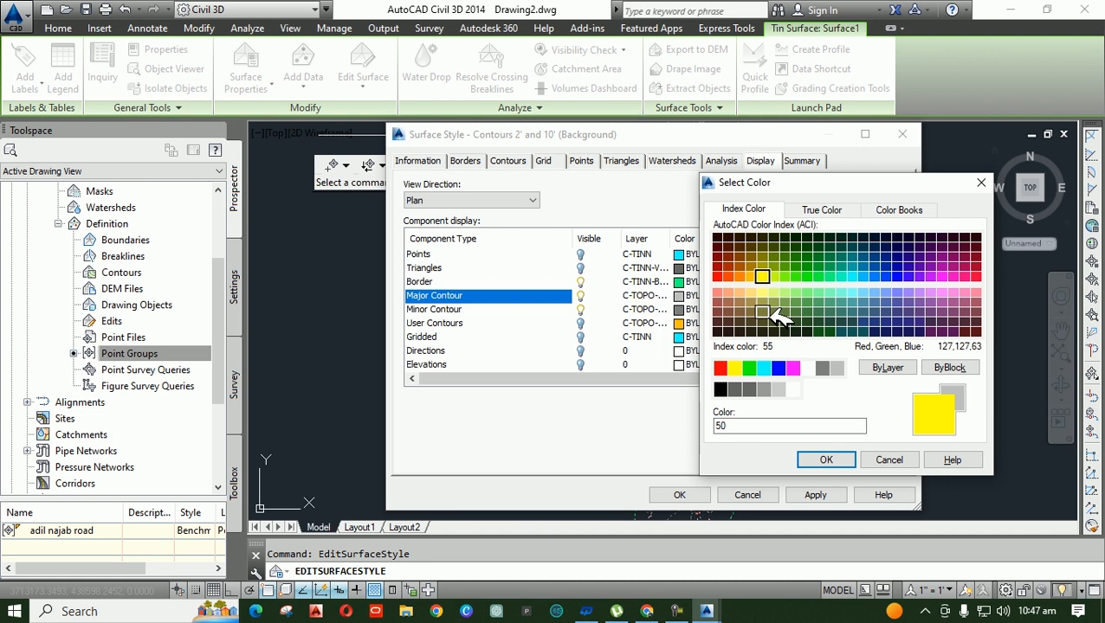
left_click(826, 460)
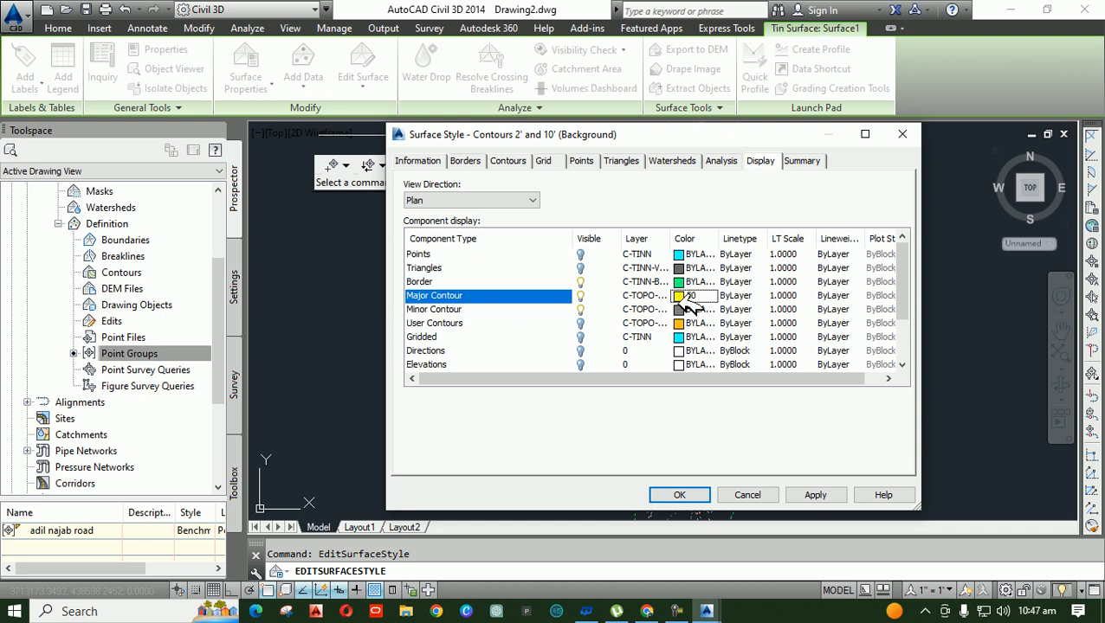
Set the minor contour colour in Surface1's surface style to magenta, index colour 210, and accept the style changes.
left_click(689, 309)
left_click(688, 309)
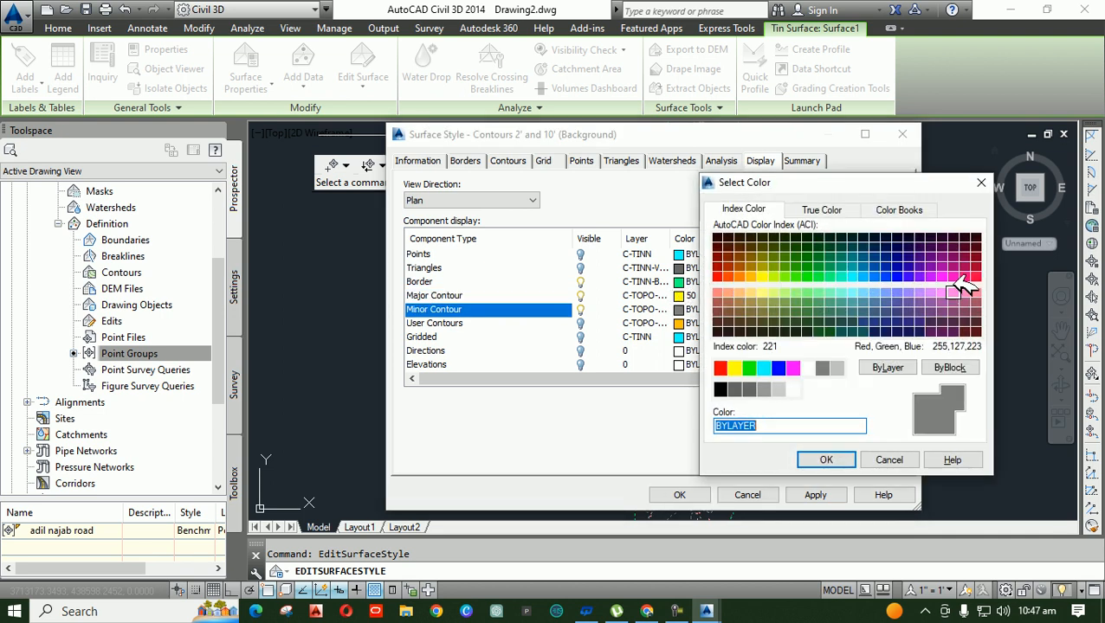
left_click(929, 277)
left_click(942, 277)
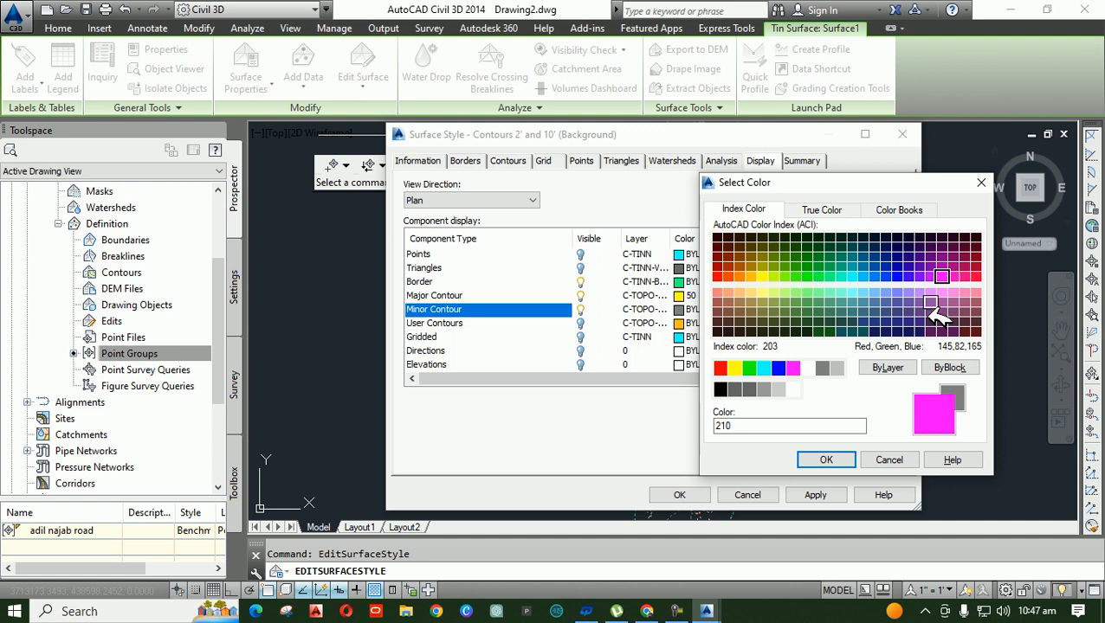
left_click(825, 460)
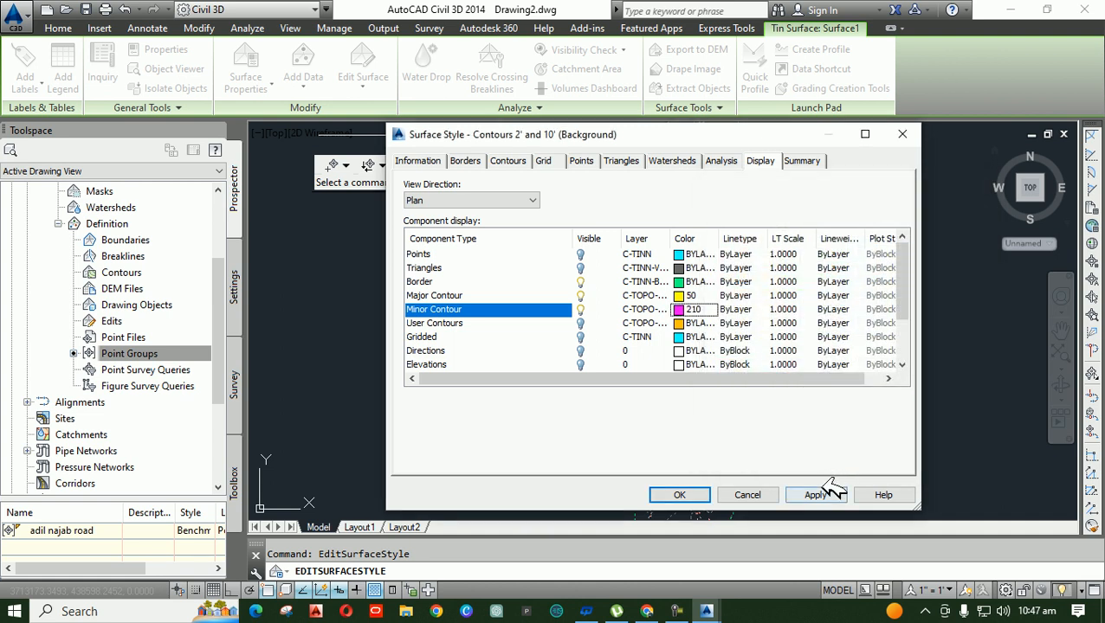
left_click(684, 494)
scroll(732, 295, "up", 3)
scroll(746, 286, "up", 2)
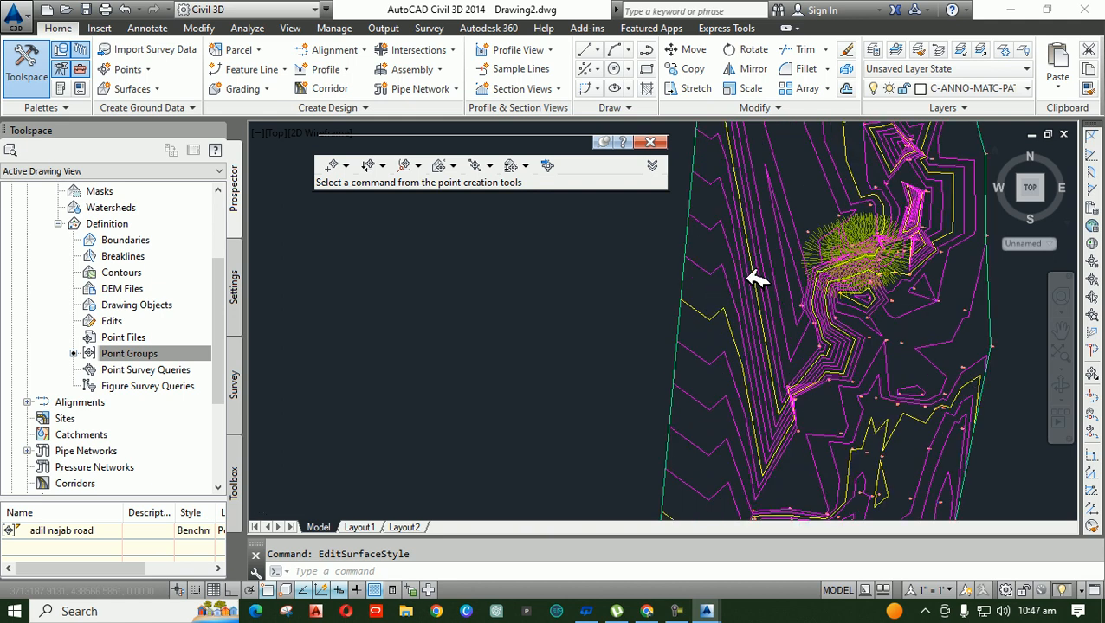
Examine the major and minor contours along Surface1's western edge beside the road's bend.
scroll(750, 280, "up", 2)
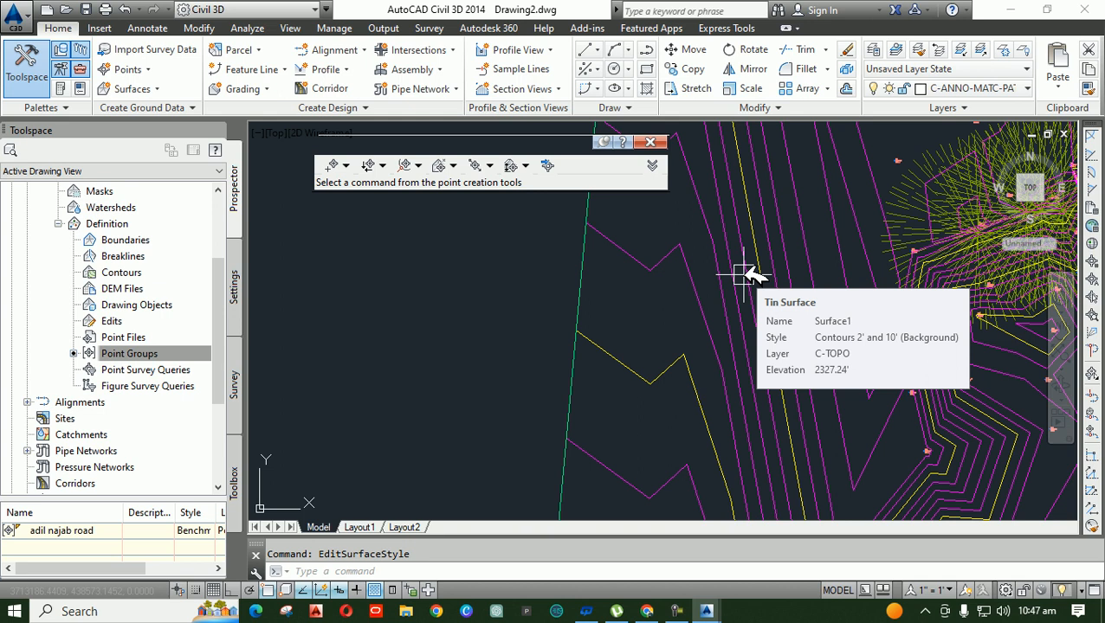
scroll(629, 326, "down", 4)
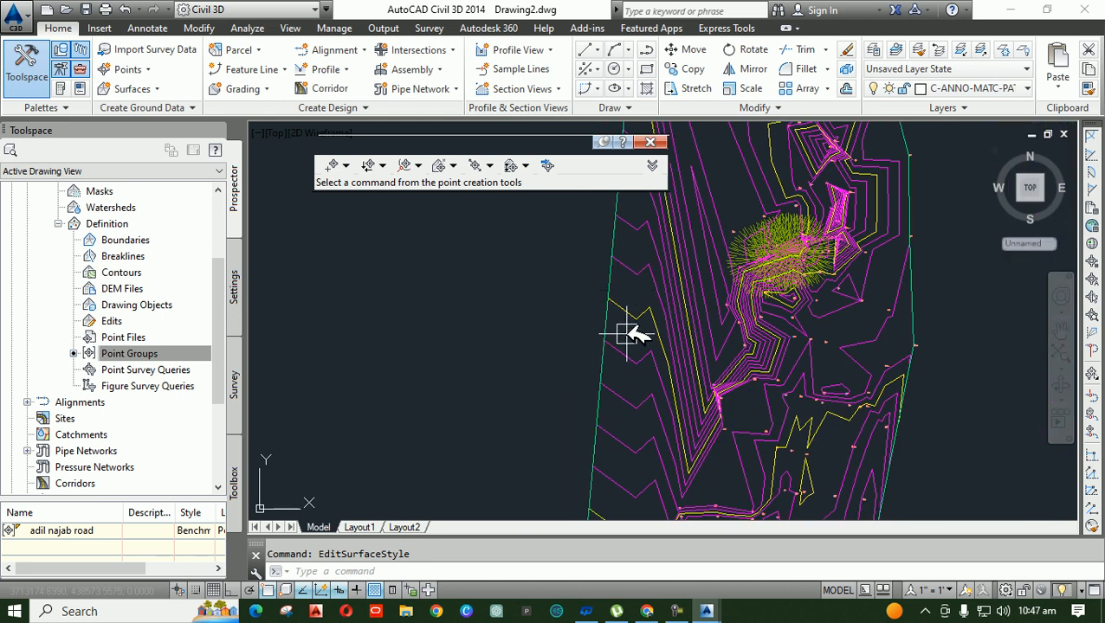
left_click(632, 364)
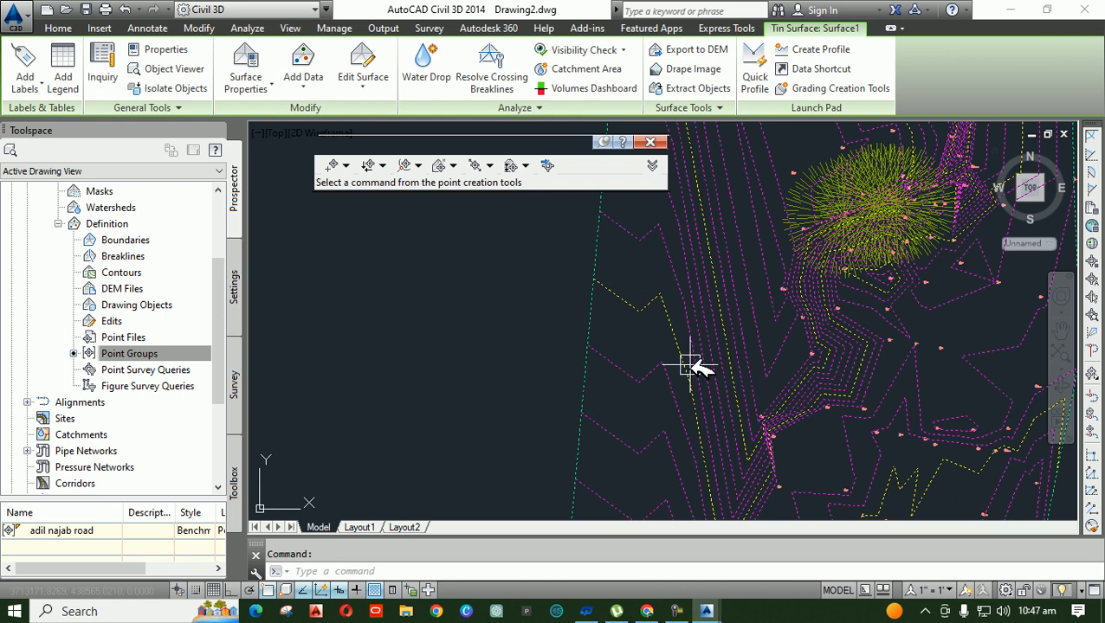
scroll(662, 313, "up", 3)
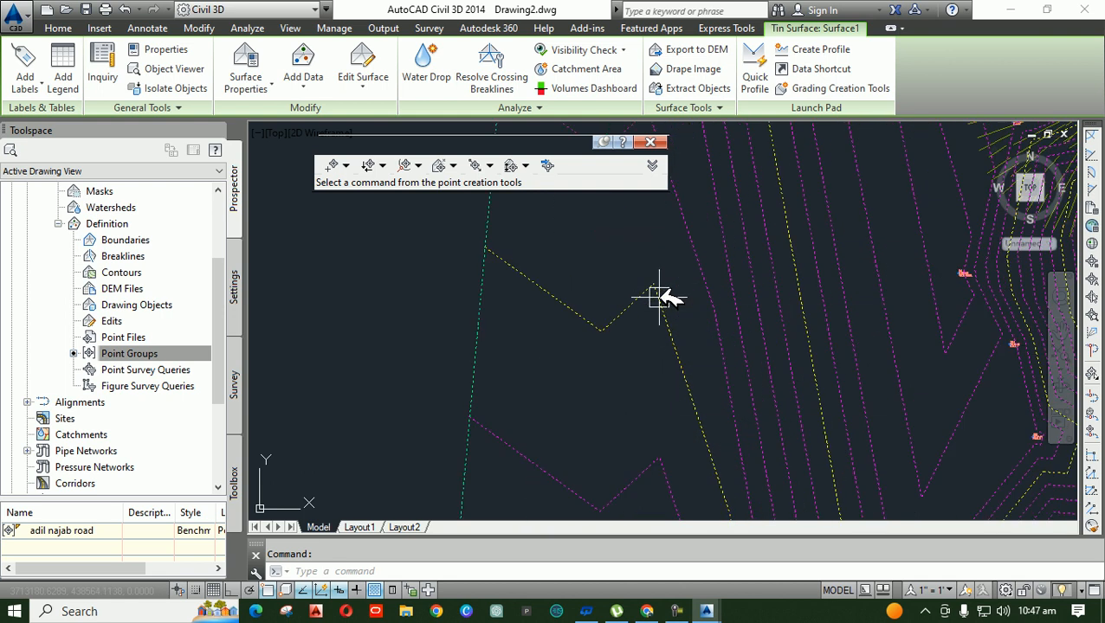
key("Escape")
scroll(660, 311, "down", 6)
scroll(649, 284, "up", 5)
left_click(662, 305)
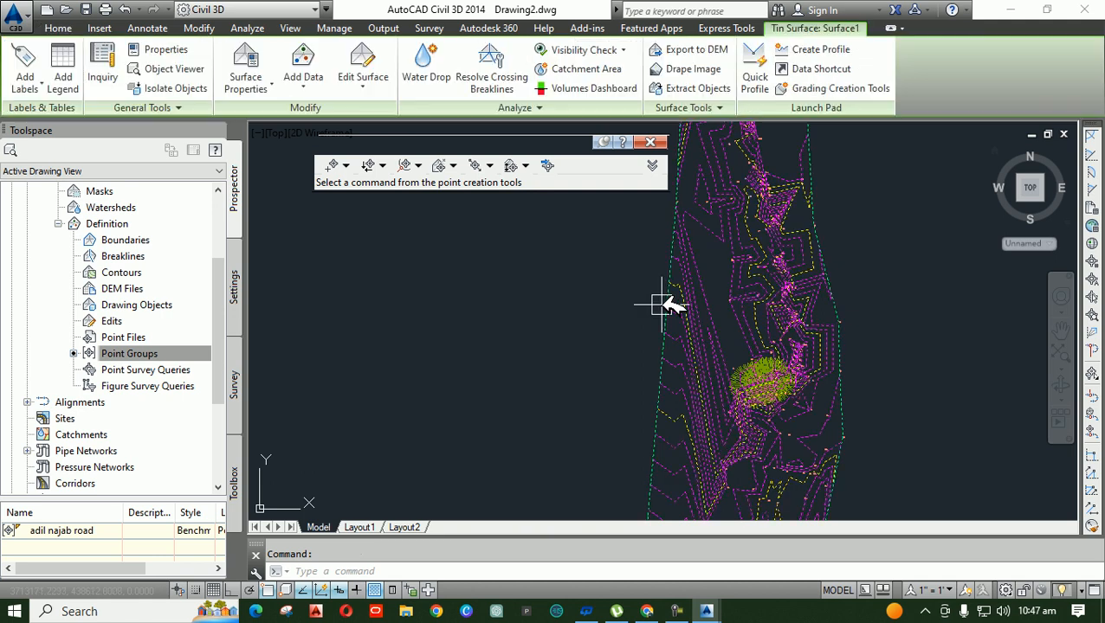
left_click(476, 323)
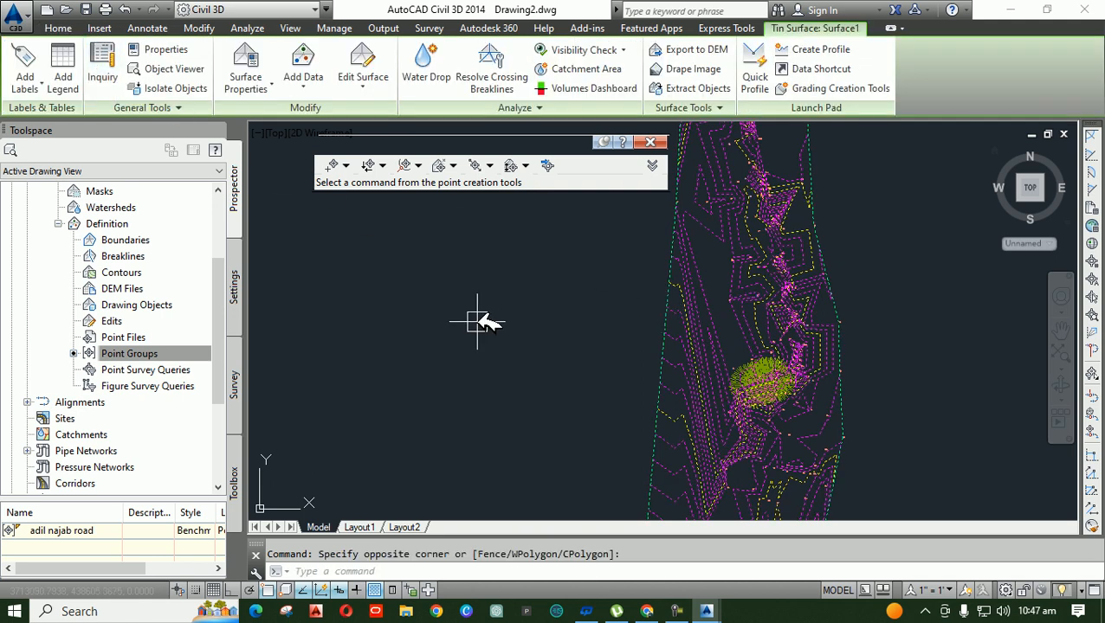
key("Escape")
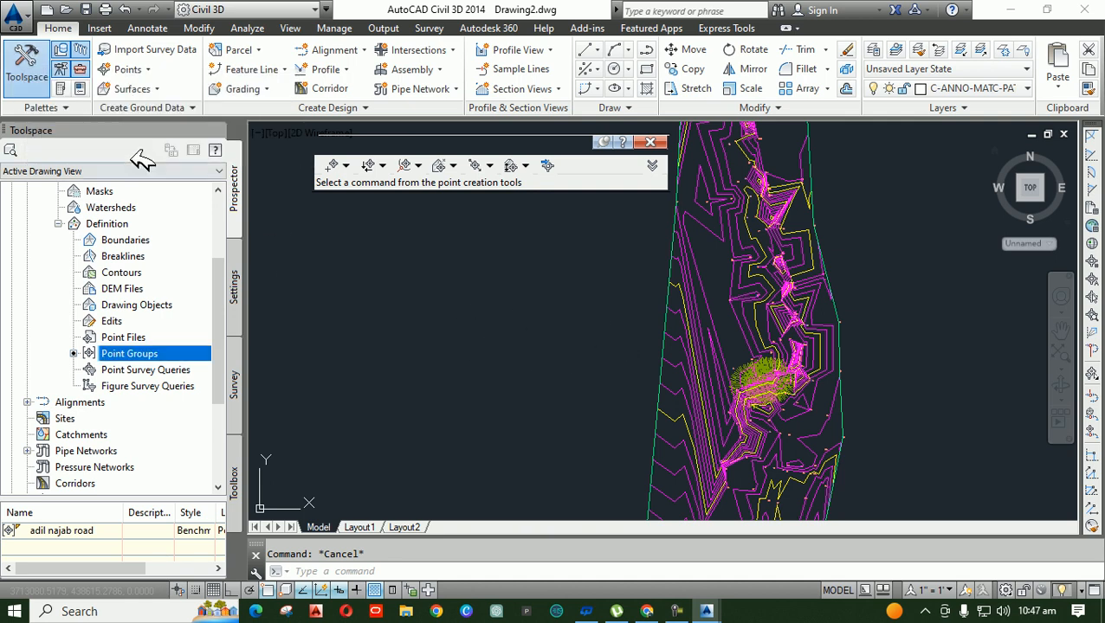
Add spot elevation labels to Surface1 at the yellow major contour's western boundary end and its first vertex.
left_click(660, 339)
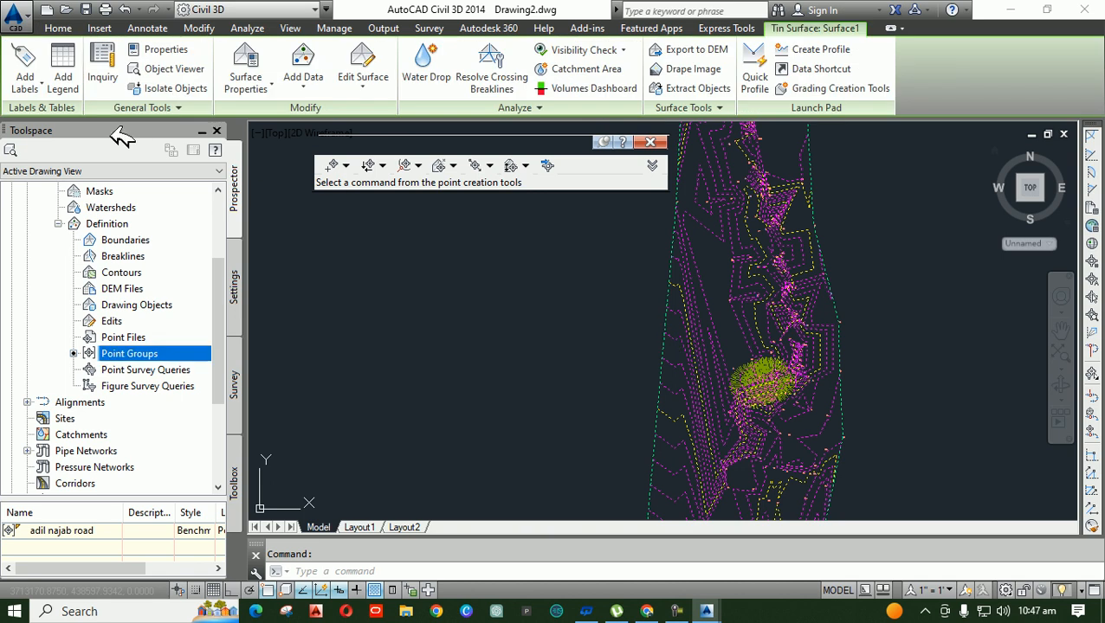
left_click(39, 82)
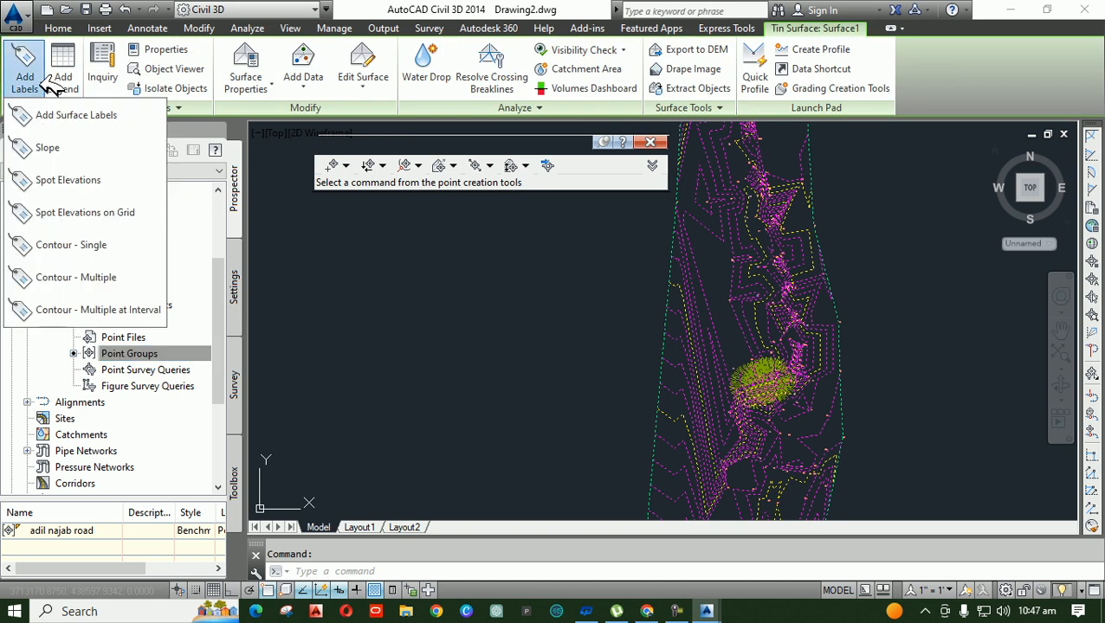
left_click(127, 183)
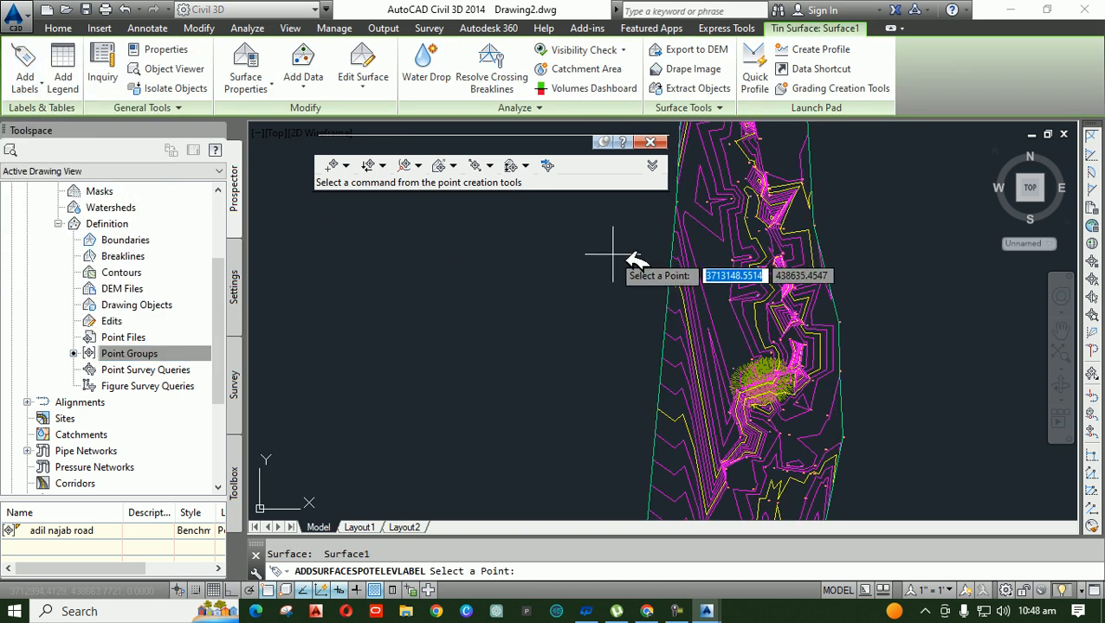
scroll(598, 264, "up", 5)
scroll(691, 378, "up", 2)
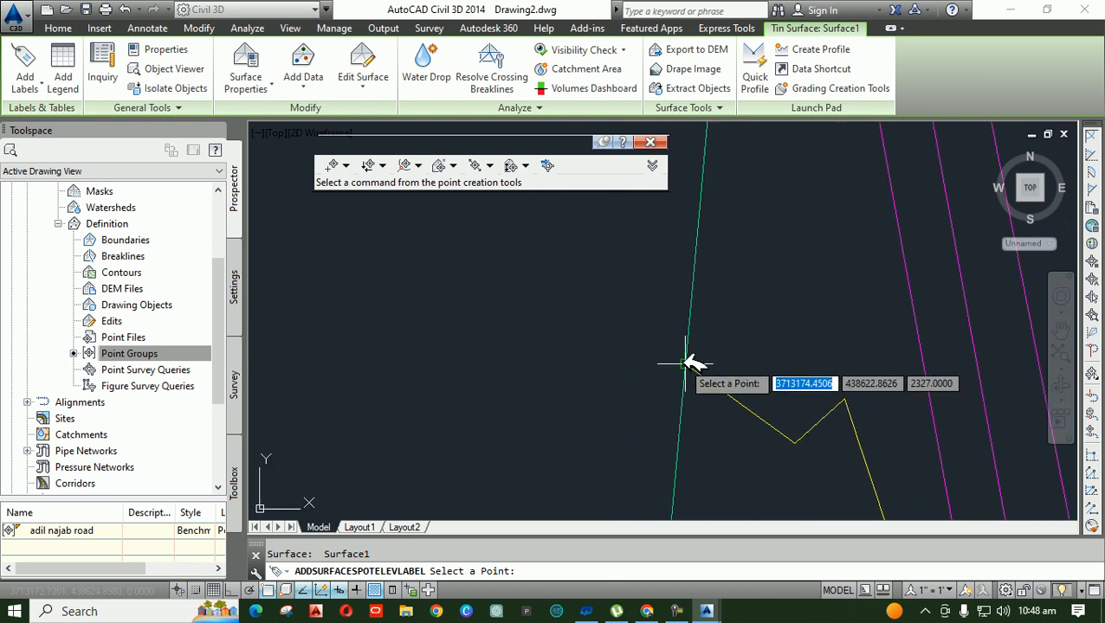
scroll(693, 373, "up", 2)
left_click(715, 382)
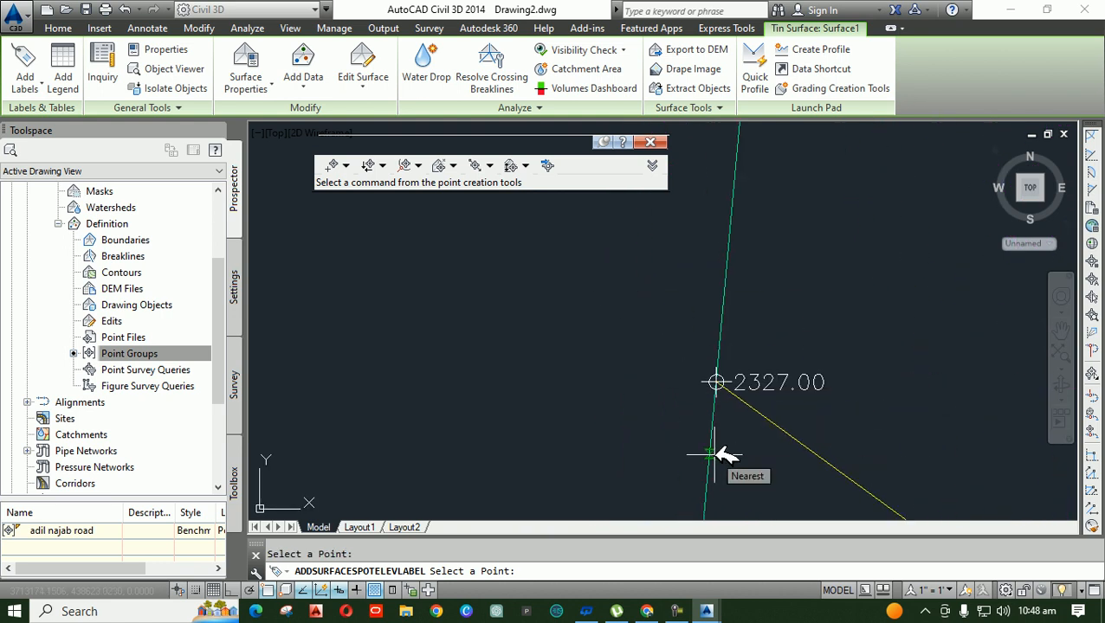
scroll(637, 234, "down", 4)
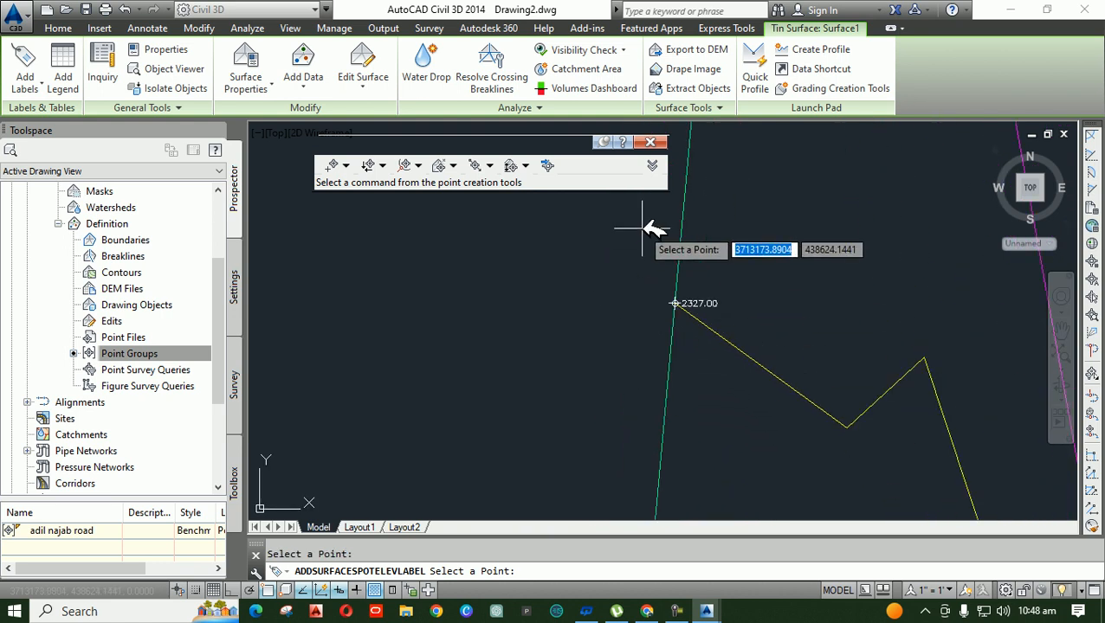
scroll(844, 420, "up", 2)
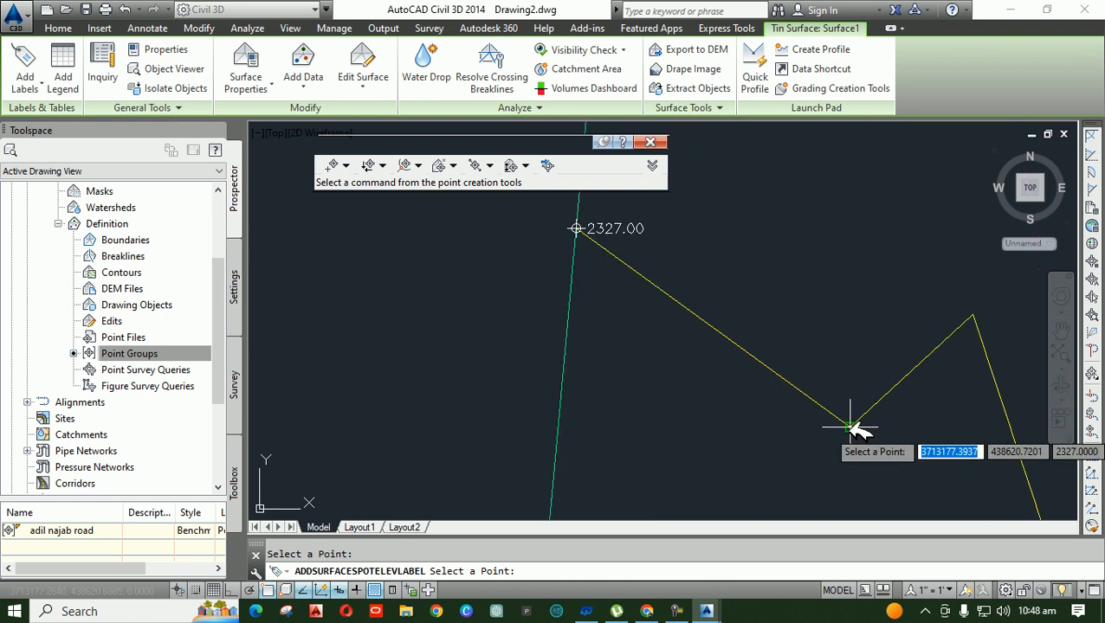
left_click(853, 428)
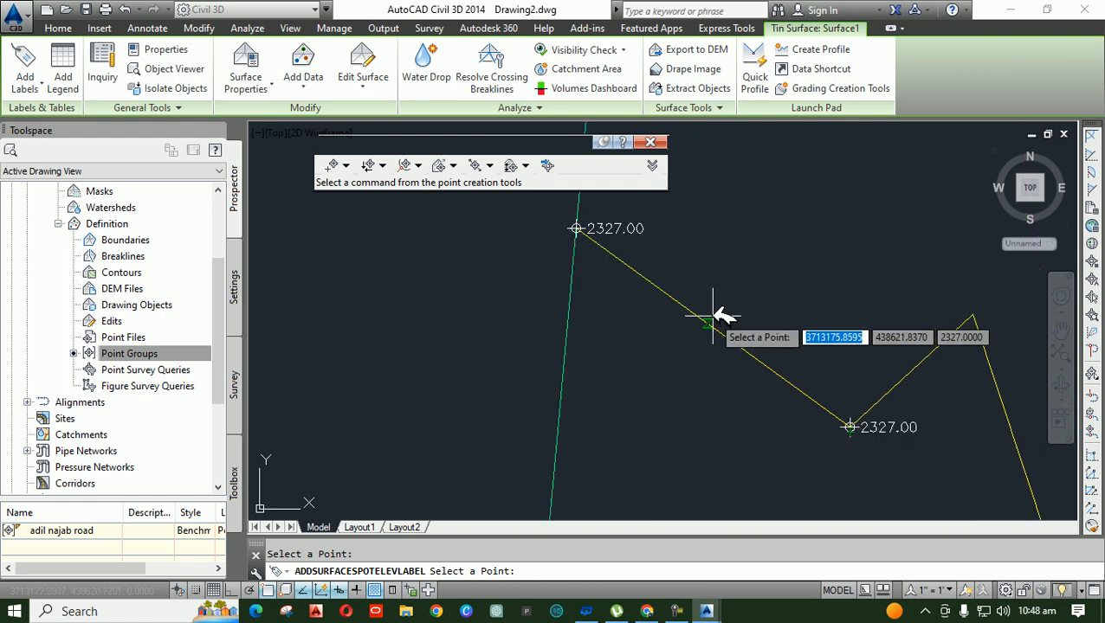
Add three spot elevation labels on the adjacent magenta minor contour, at its boundary end and next two vertices.
scroll(780, 330, "up", 3)
scroll(806, 353, "up", 3)
scroll(773, 345, "down", 3)
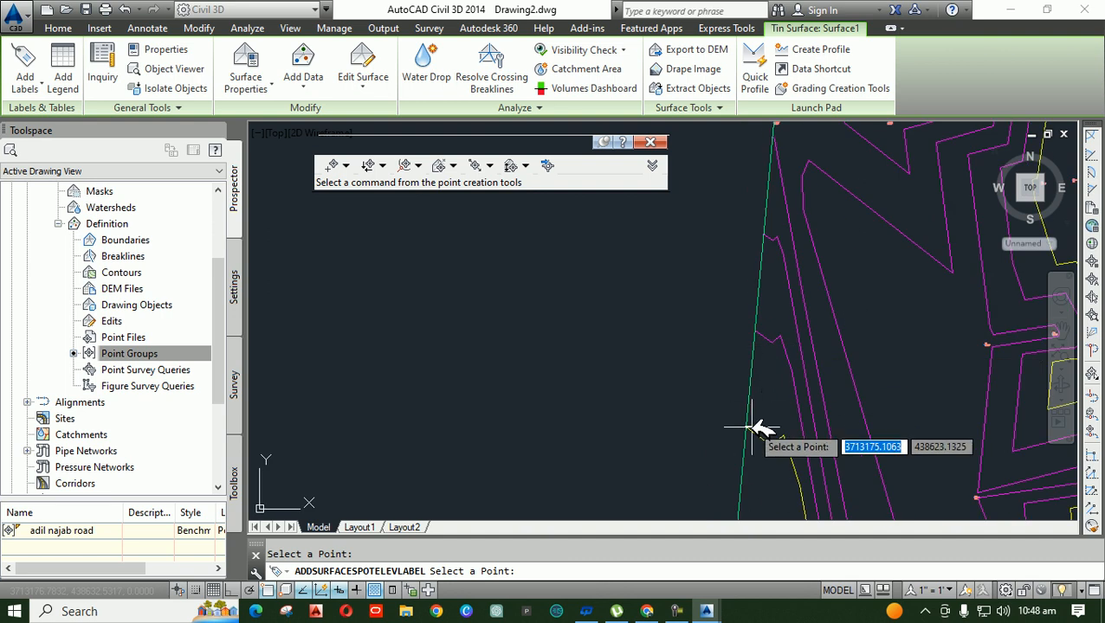
scroll(772, 327, "up", 3)
left_click(676, 355)
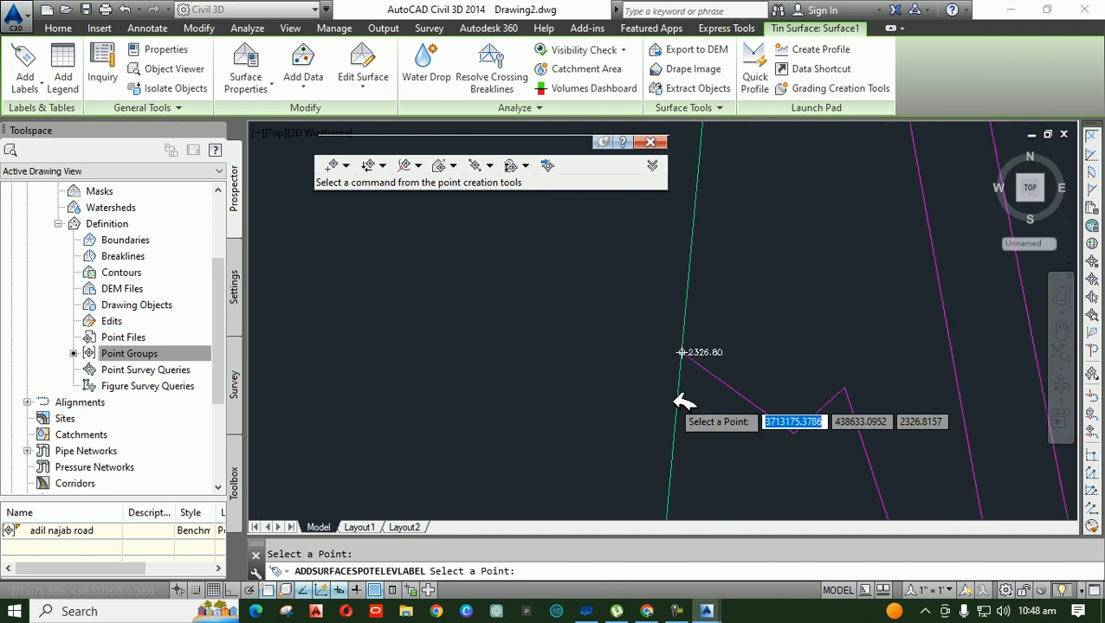
scroll(671, 407, "up", 2)
left_click(864, 452)
left_click(950, 378)
scroll(732, 293, "down", 3)
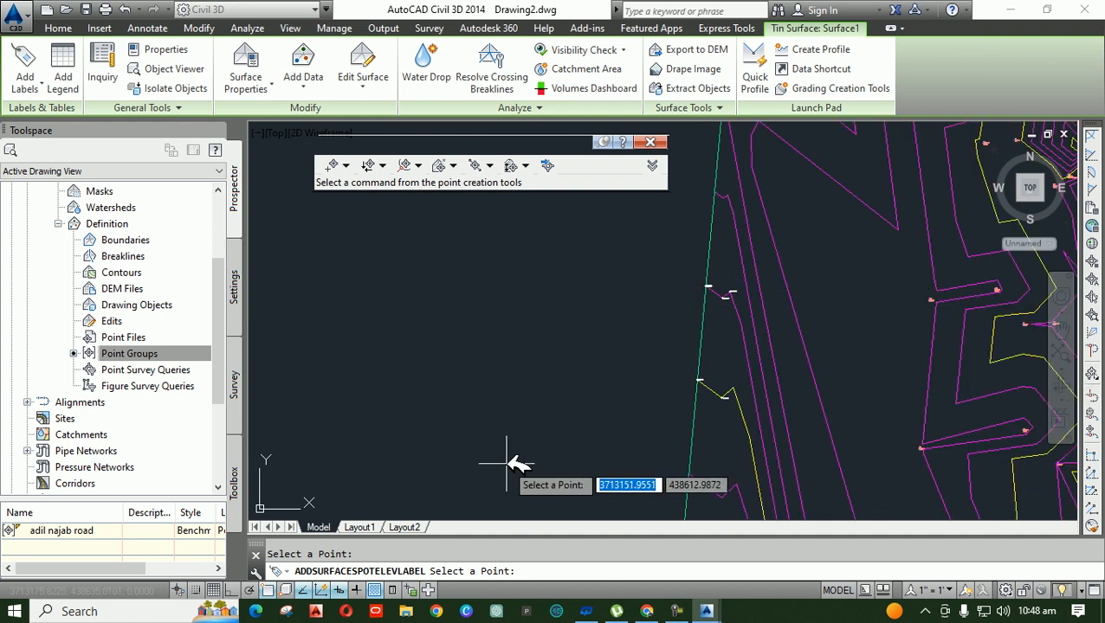
Delete the spot elevation labels from the major contour and the neighbouring minor contour.
key("Escape")
left_click(539, 447)
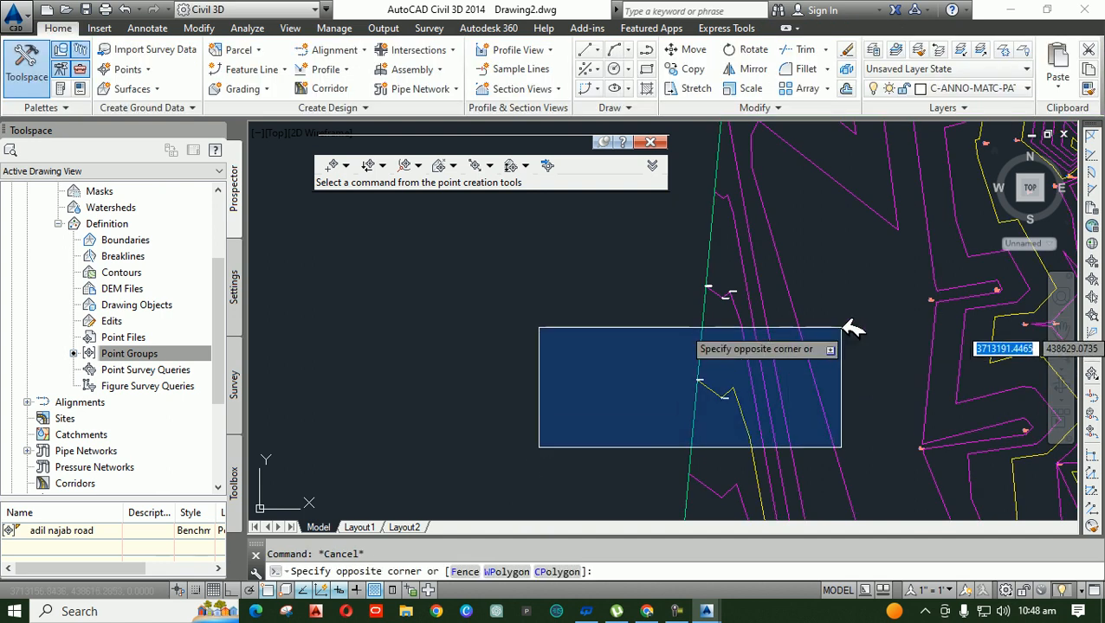
left_click(839, 328)
key("Escape")
left_click(606, 329)
left_click(840, 244)
key("Escape")
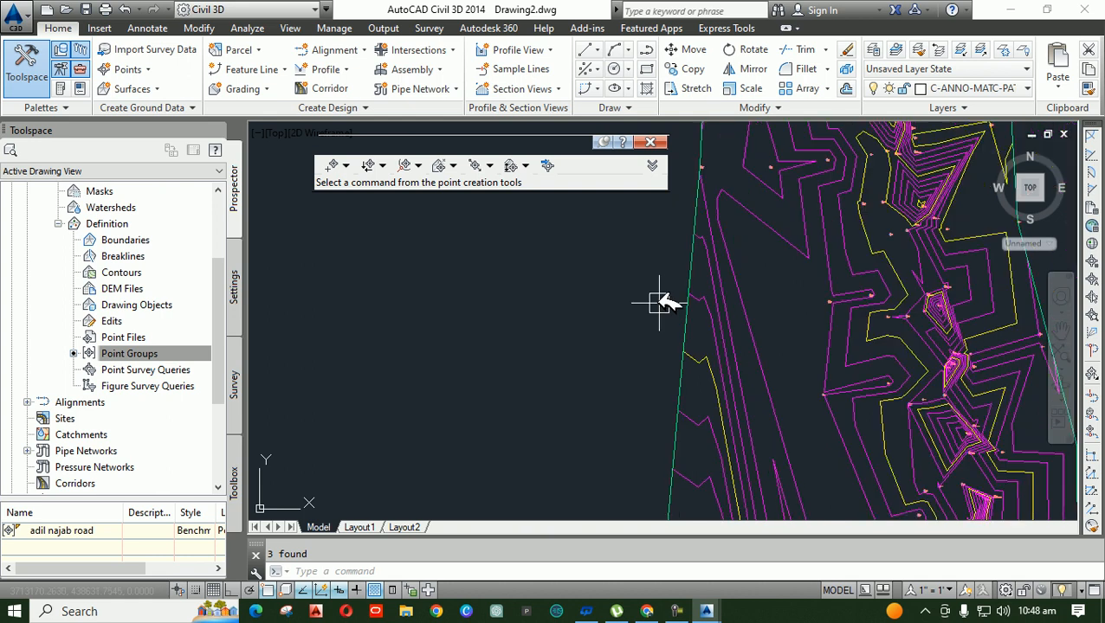
Review the styled contours over the full length of the Surface1 road strip.
scroll(657, 303, "down", 10)
scroll(663, 299, "down", 3)
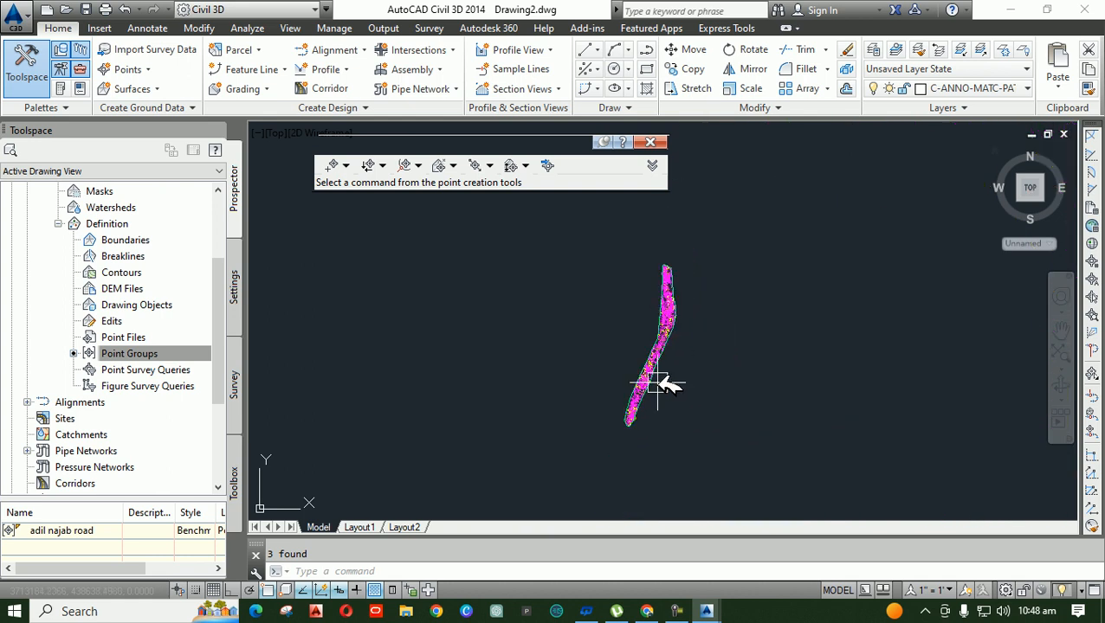
scroll(593, 368, "up", 4)
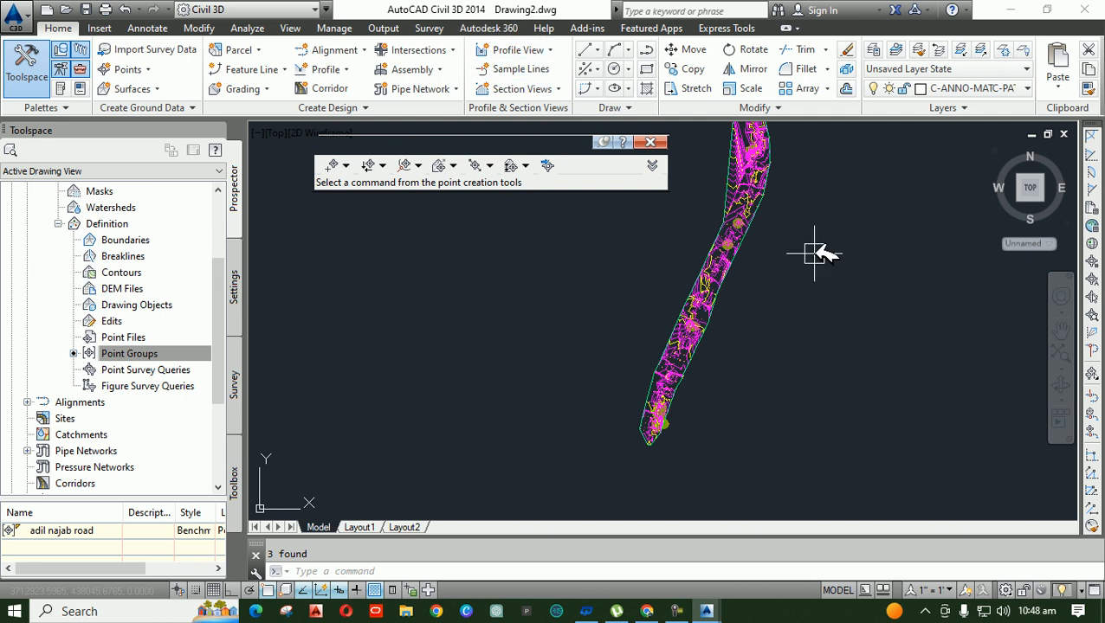
middle_click_drag(813, 253, 777, 370)
scroll(777, 369, "up", 1)
scroll(675, 295, "down", 2)
mouse_move(542, 291)
middle_mouse_down()
mouse_move(739, 293)
mouse_move(518, 335)
mouse_move(666, 291)
mouse_move(555, 384)
mouse_move(661, 262)
mouse_move(674, 276)
mouse_move(523, 301)
mouse_move(559, 387)
mouse_move(715, 314)
mouse_move(585, 282)
mouse_move(570, 349)
mouse_move(543, 284)
mouse_move(435, 303)
middle_mouse_up()
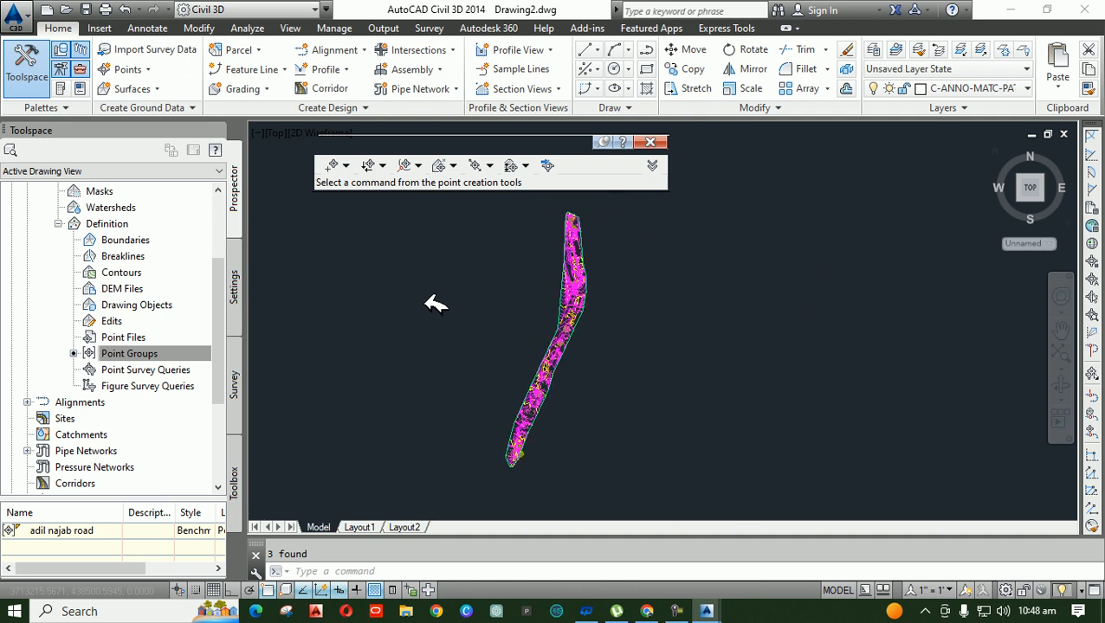
scroll(585, 249, "up", 3)
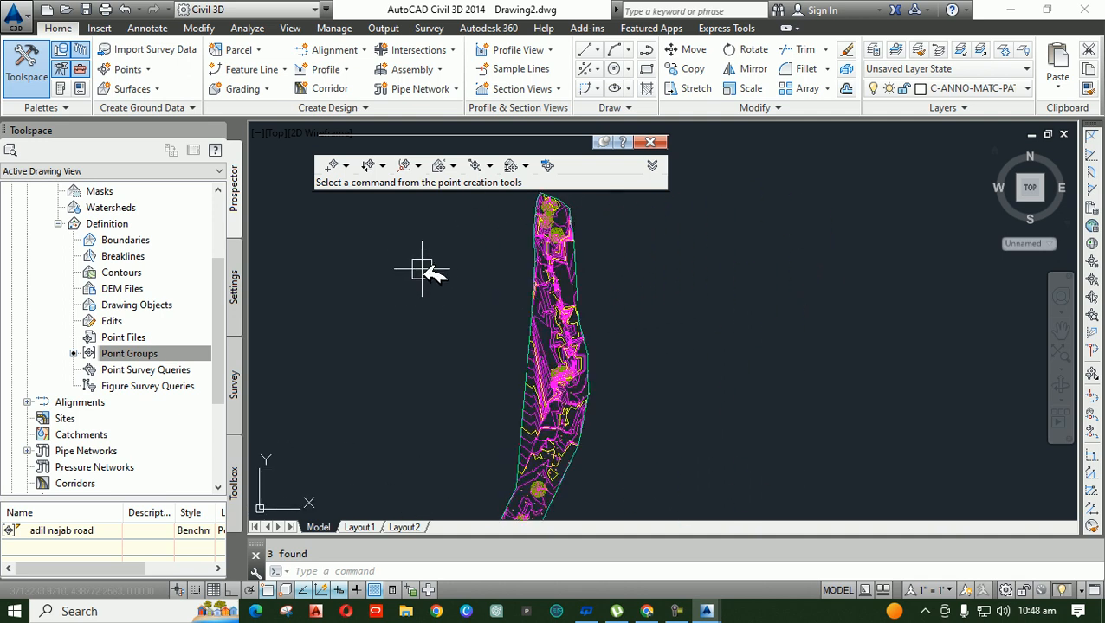
middle_click_drag(446, 295, 613, 281)
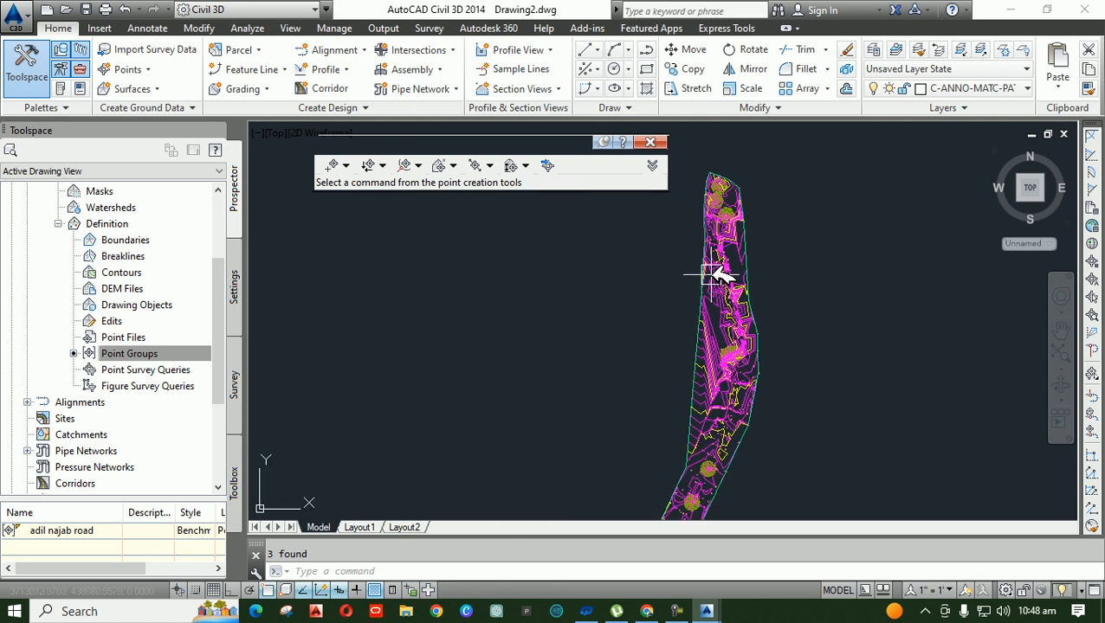
scroll(723, 251, "down", 4)
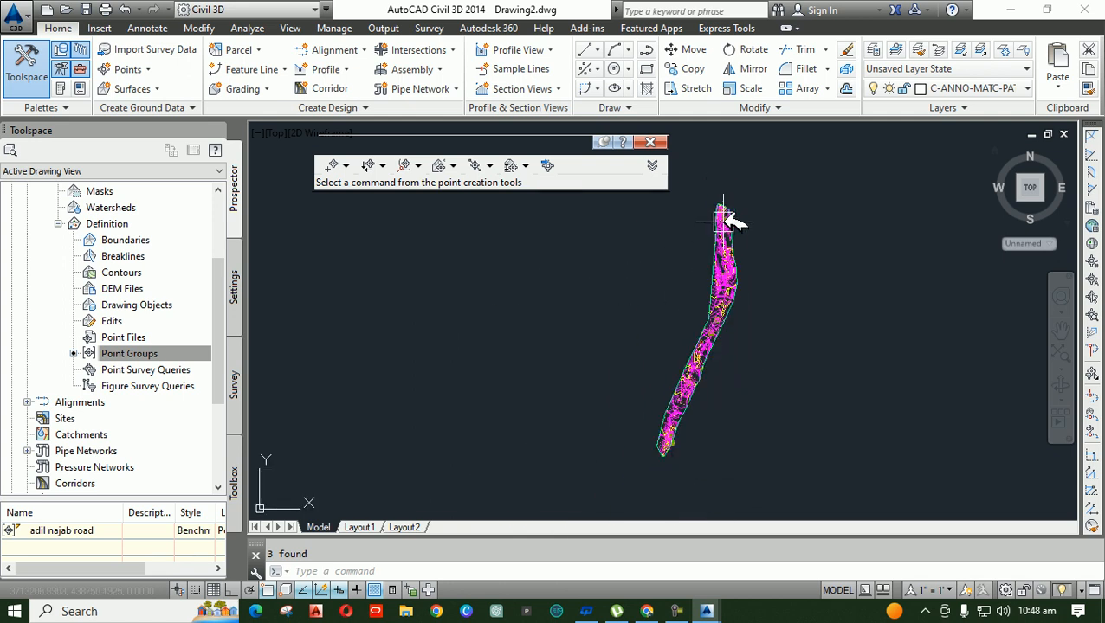
scroll(671, 374, "up", 3)
middle_click_drag(764, 242, 717, 443)
left_click(673, 301)
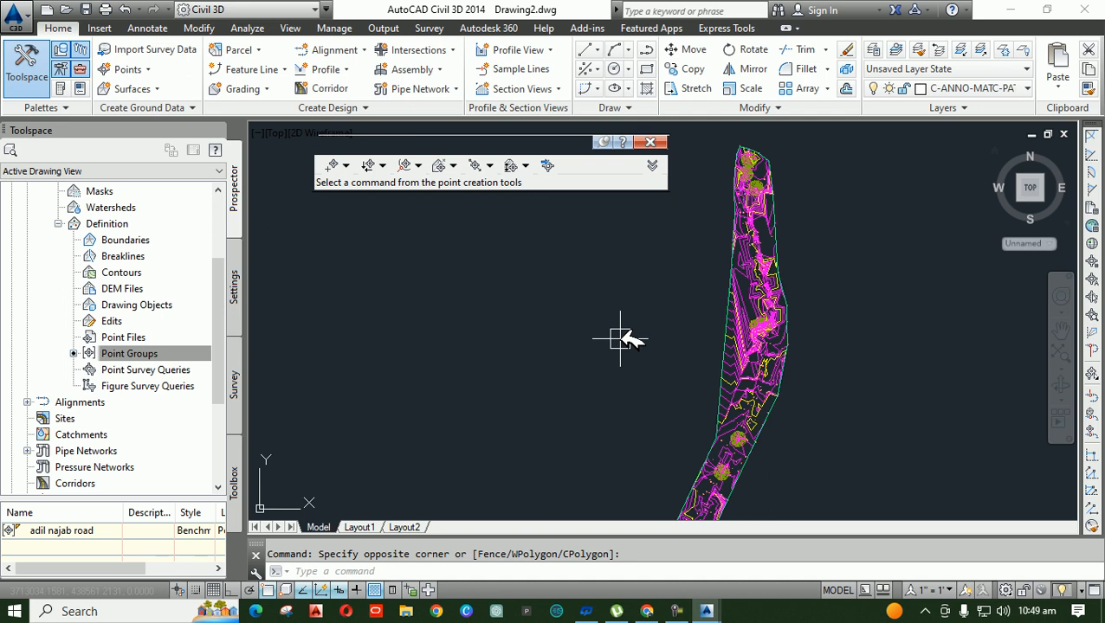
Examine the yellow and magenta contours of Surface1 close up around the tree symbol at the bend.
scroll(698, 278, "down", 2)
scroll(728, 318, "up", 5)
scroll(604, 232, "up", 2)
scroll(640, 250, "up", 2)
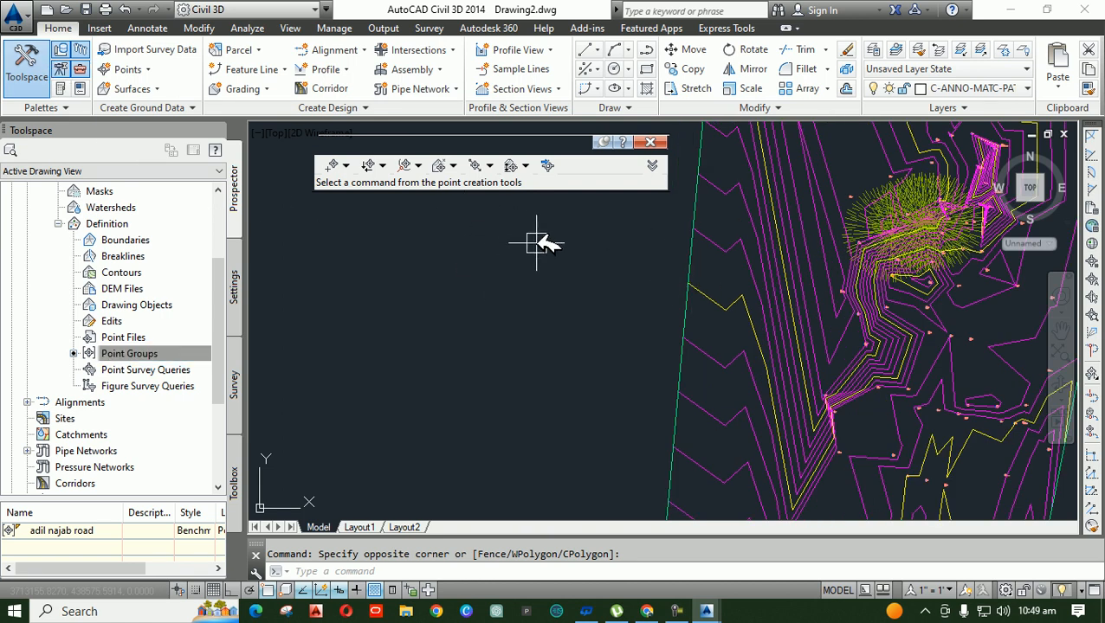
scroll(547, 253, "down", 2)
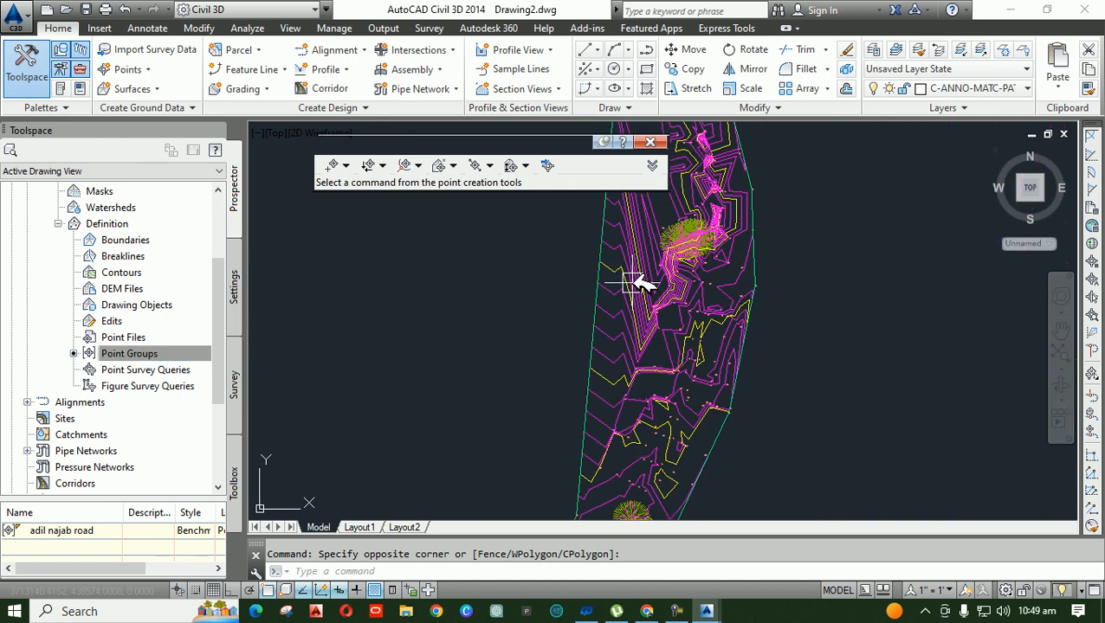
scroll(642, 286, "down", 2)
middle_click_drag(642, 271, 814, 320)
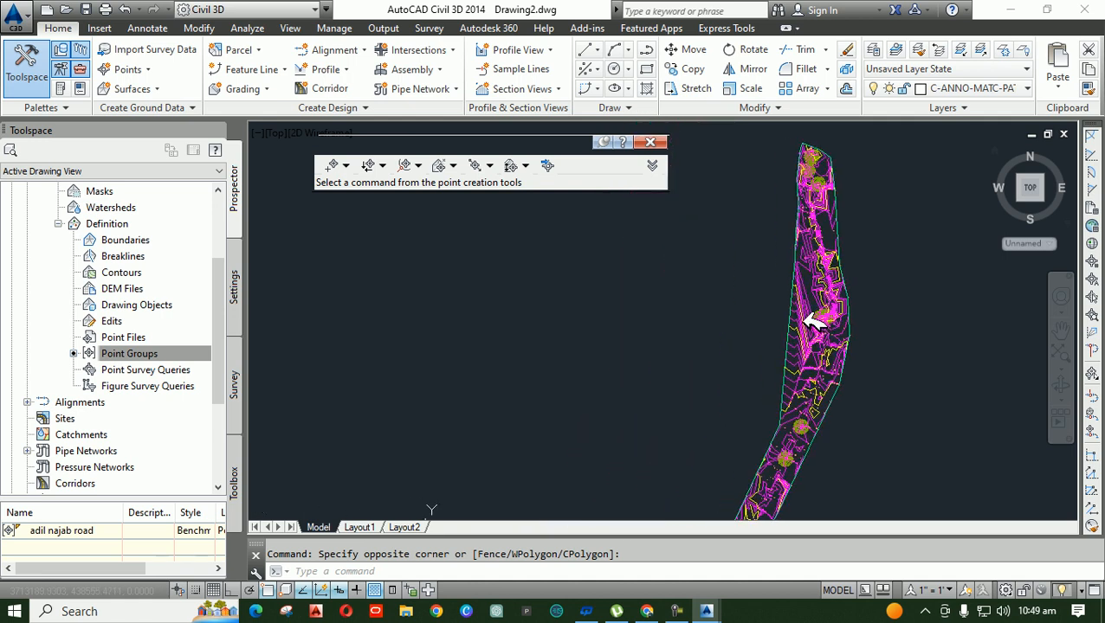
scroll(715, 285, "down", 2)
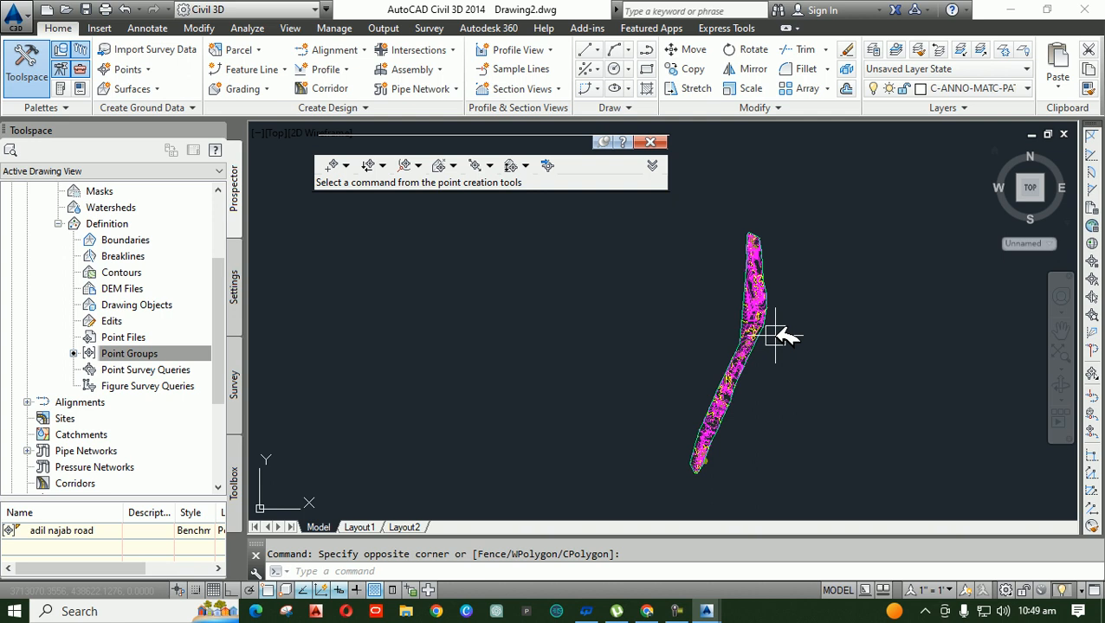
scroll(806, 321, "up", 3)
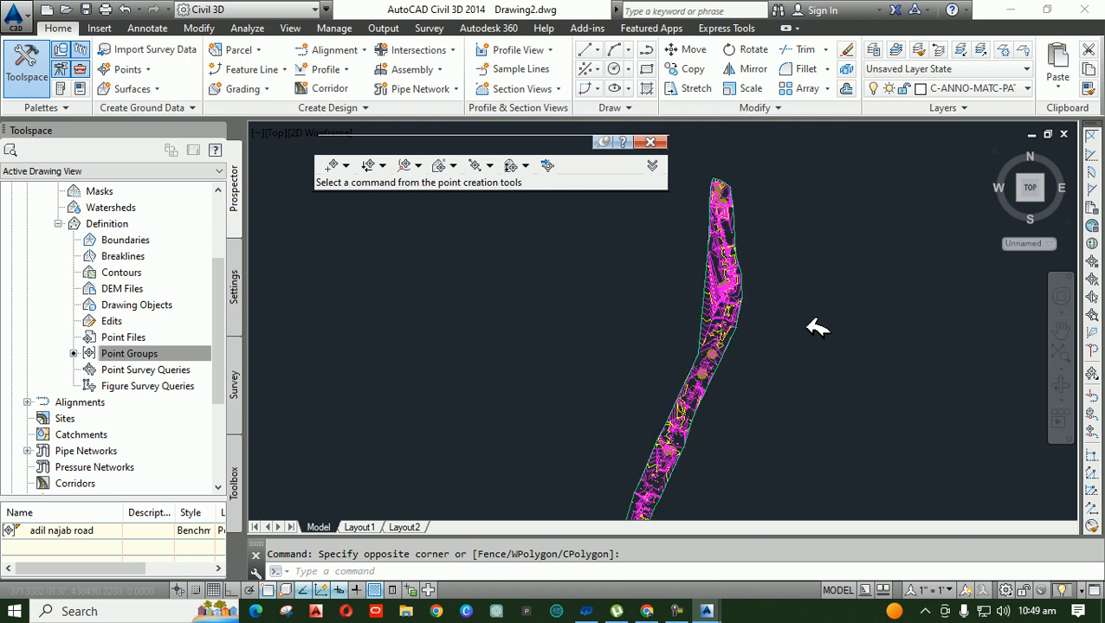
scroll(806, 320, "down", 2)
mouse_move(829, 340)
middle_mouse_down()
mouse_move(908, 299)
mouse_move(843, 294)
mouse_move(861, 344)
mouse_move(831, 287)
mouse_move(867, 322)
mouse_move(843, 331)
mouse_move(866, 286)
mouse_move(881, 305)
mouse_move(868, 303)
middle_mouse_up()
left_click(816, 398)
left_click(817, 397)
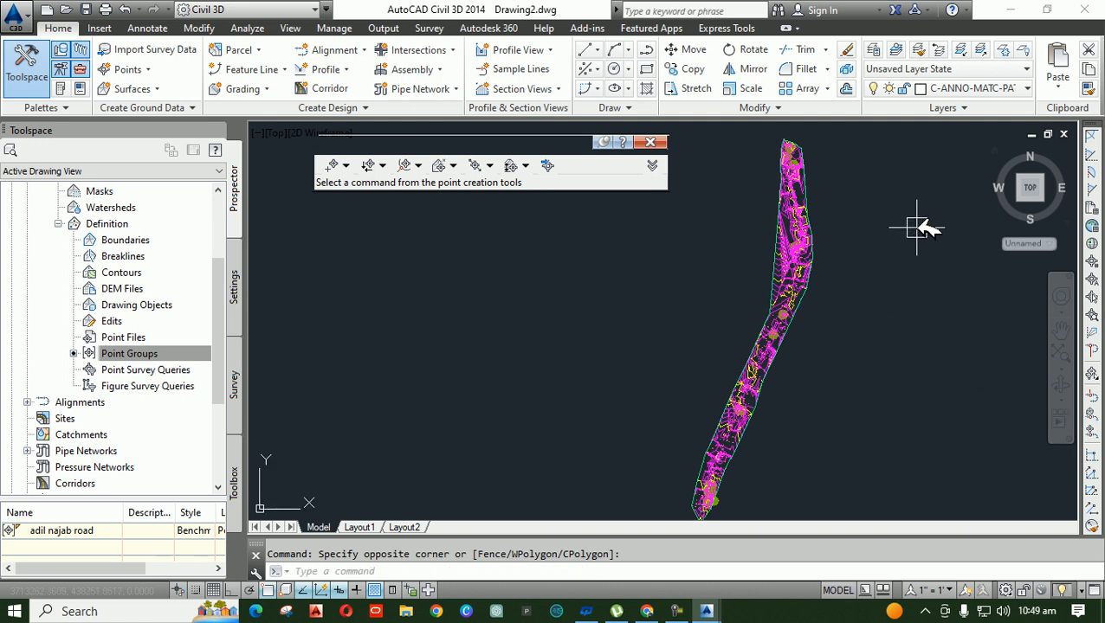
scroll(779, 277, "down", 4)
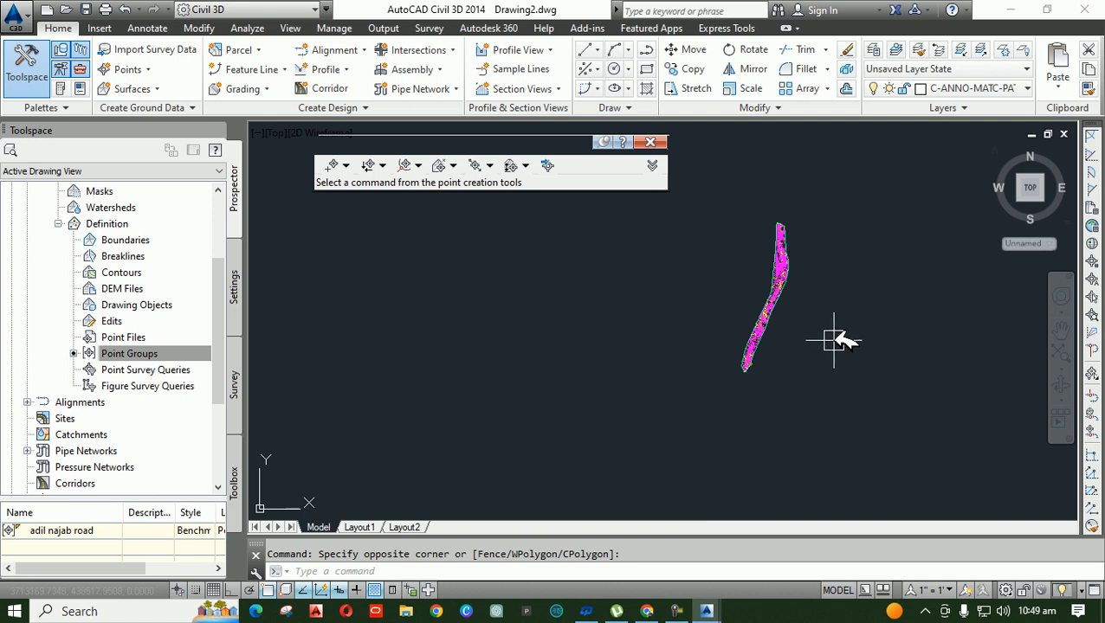
scroll(782, 271, "up", 2)
scroll(790, 249, "up", 2)
mouse_move(853, 375)
middle_mouse_down()
mouse_move(903, 338)
mouse_move(874, 366)
mouse_move(883, 338)
mouse_move(856, 375)
mouse_move(901, 382)
mouse_move(905, 350)
middle_mouse_up()
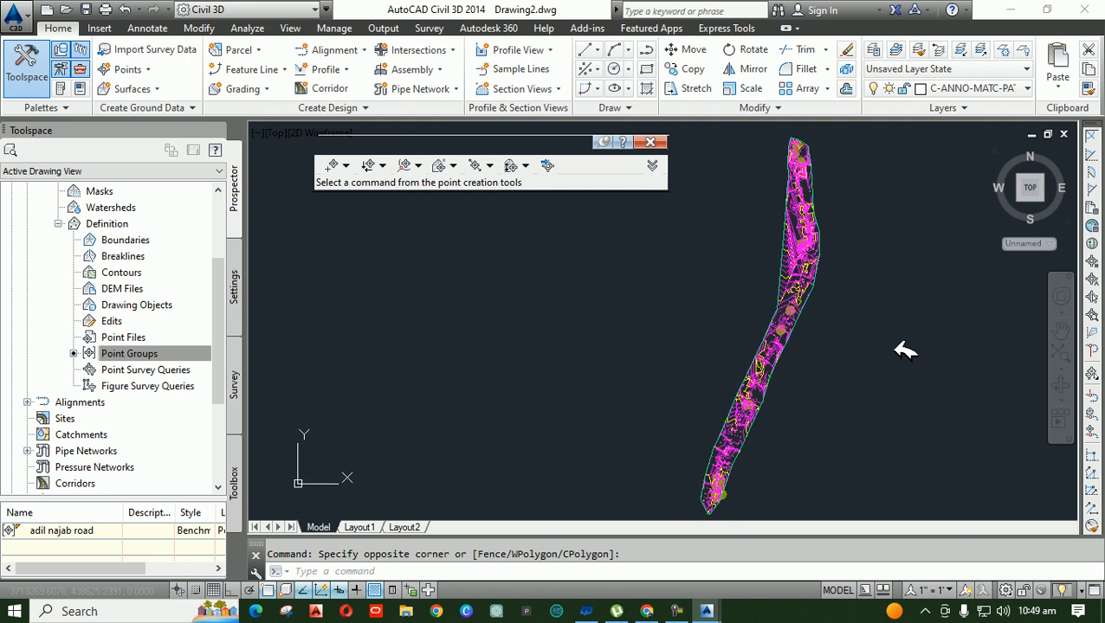
Quit the program and save the drawing to the Desktop as Drawing2.dwg in AutoCAD 2000/LT2000 format.
left_click(1093, 8)
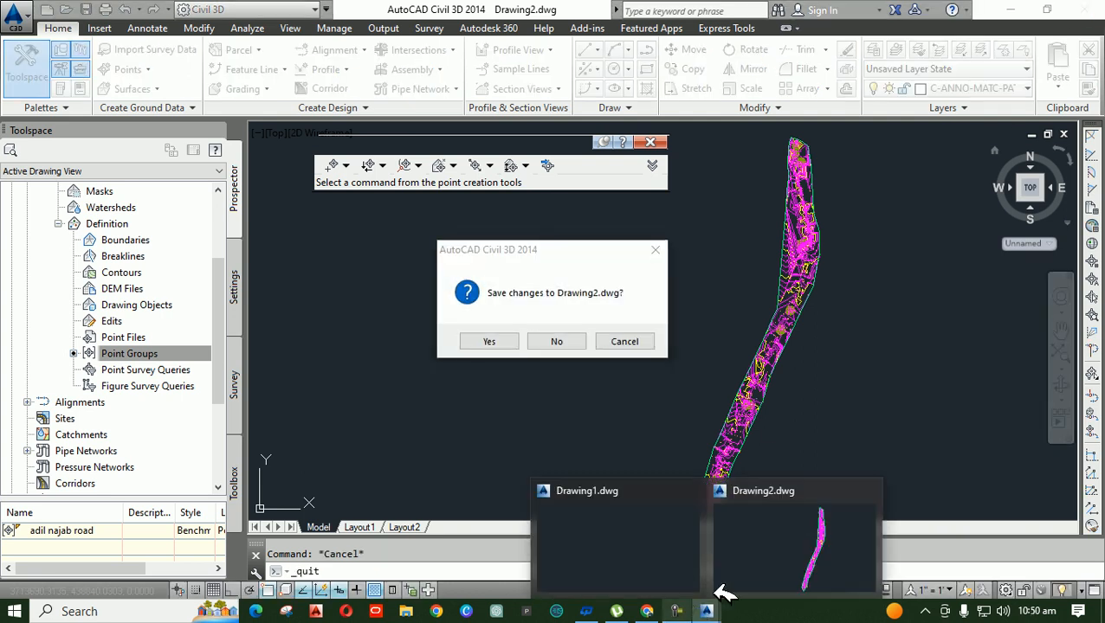
left_click(677, 611)
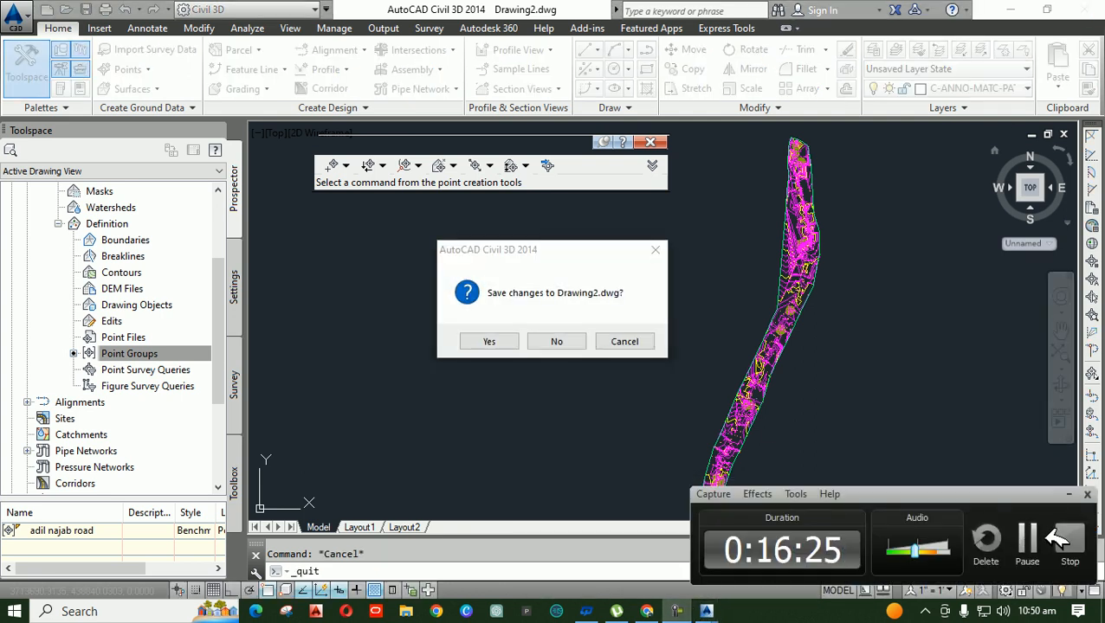
left_click(498, 340)
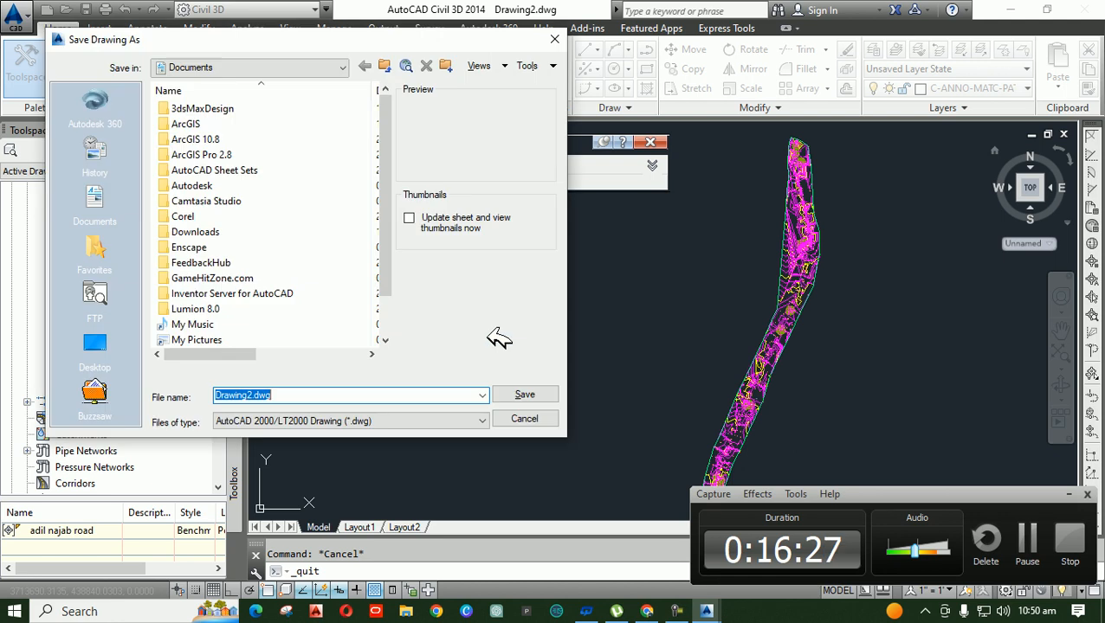
left_click(97, 342)
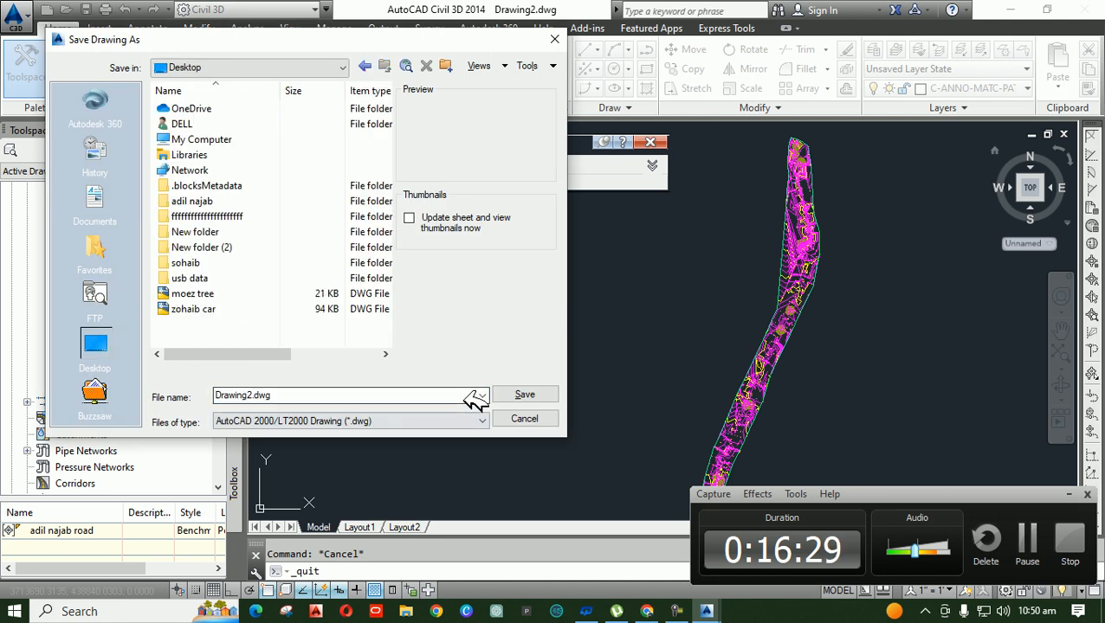
left_click(554, 395)
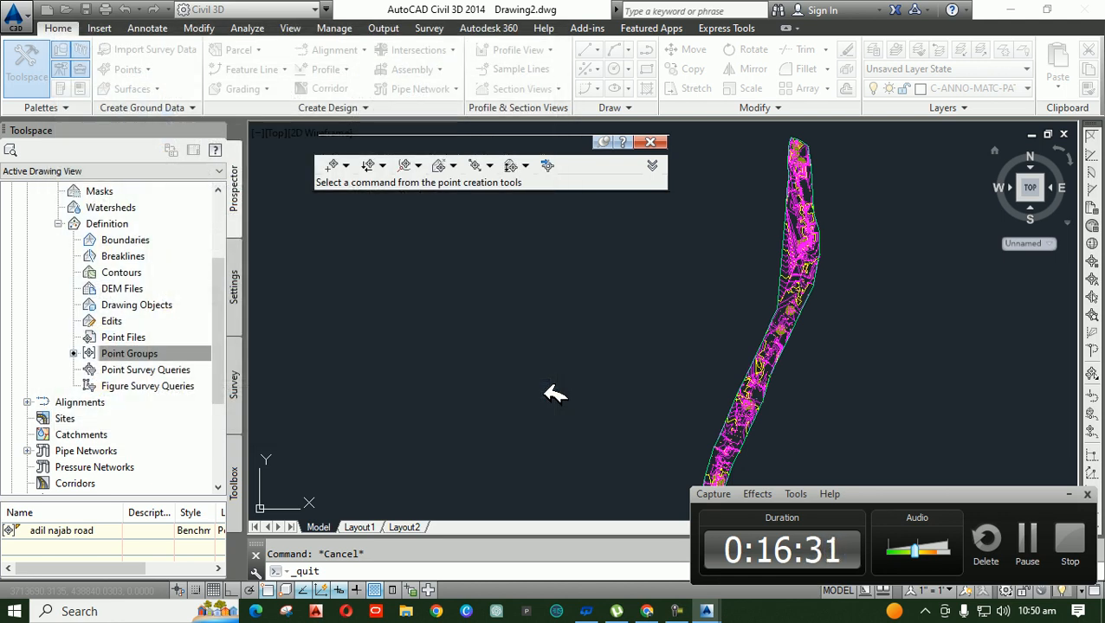